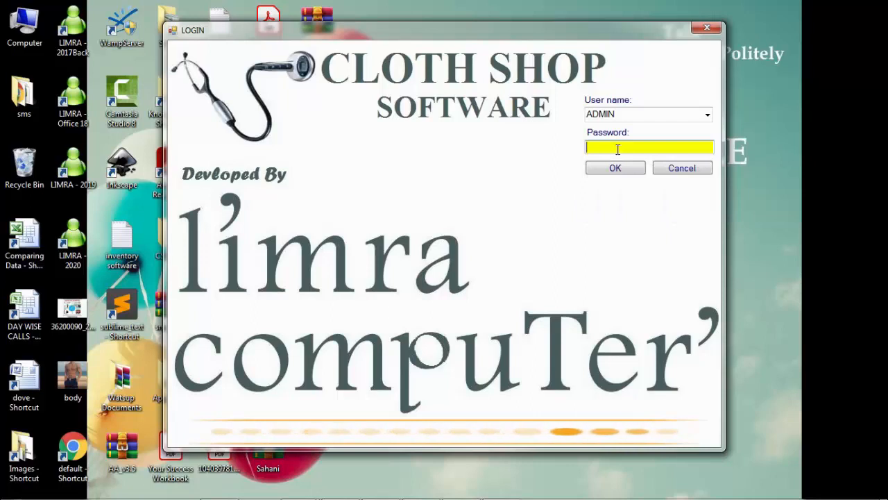
- Log in as ADMIN with the account password and dismiss the welcome message
{"action": "left_click", "coordinate": [708, 115]}
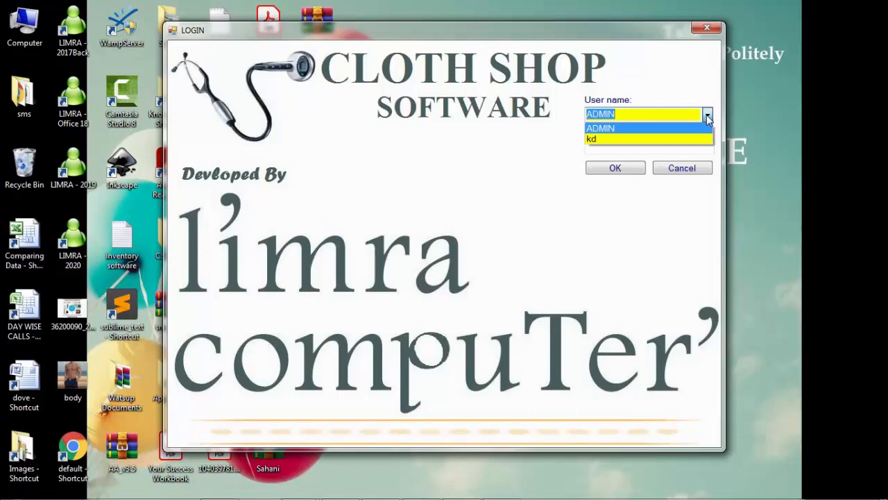
{"action": "left_click", "coordinate": [641, 150]}
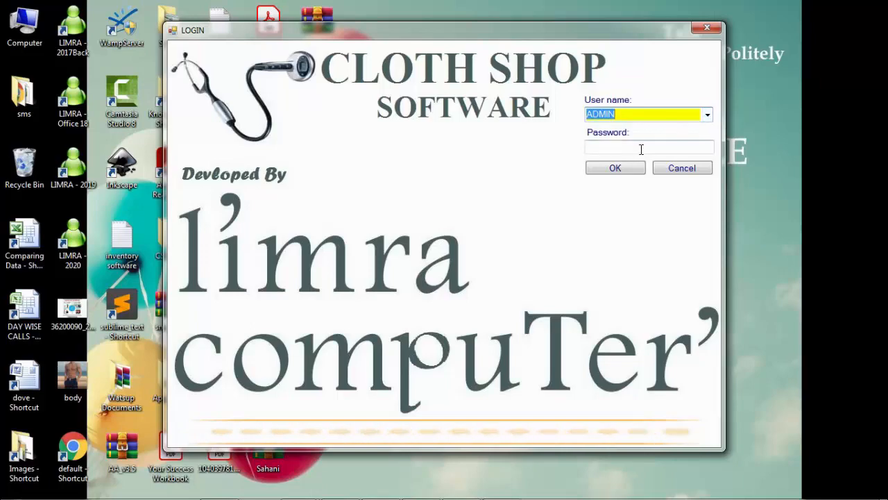
{"action": "left_click", "coordinate": [641, 148]}
{"action": "type", "text": "*****"}
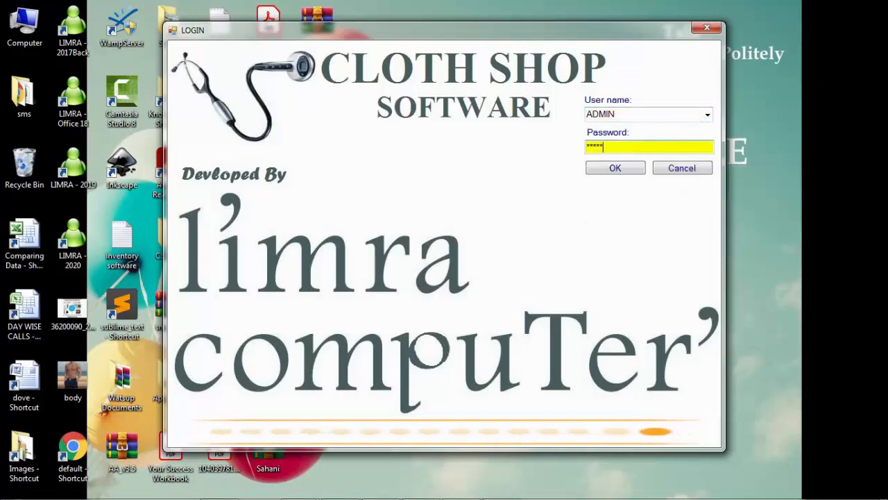
{"action": "key", "text": "Tab"}
{"action": "key", "text": "Return"}
{"action": "key", "text": "Return"}
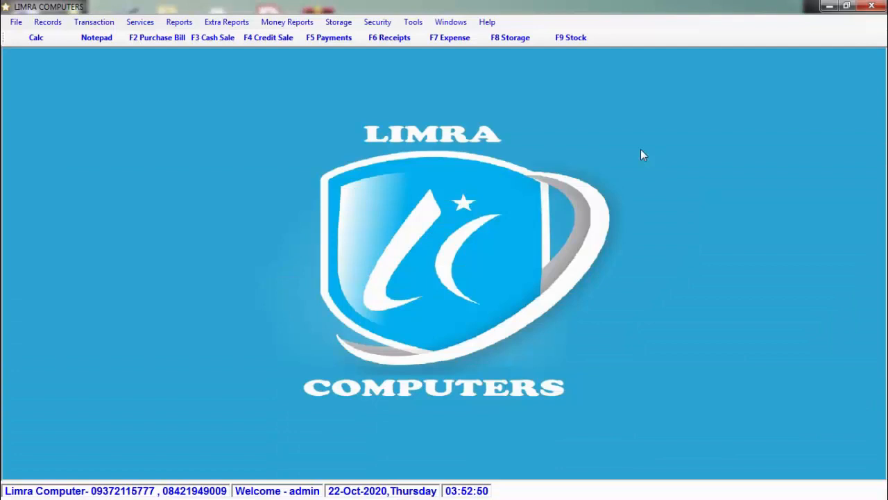
- Open the Customer Master form from Records, closing and reopening it once
{"action": "left_click", "coordinate": [48, 22]}
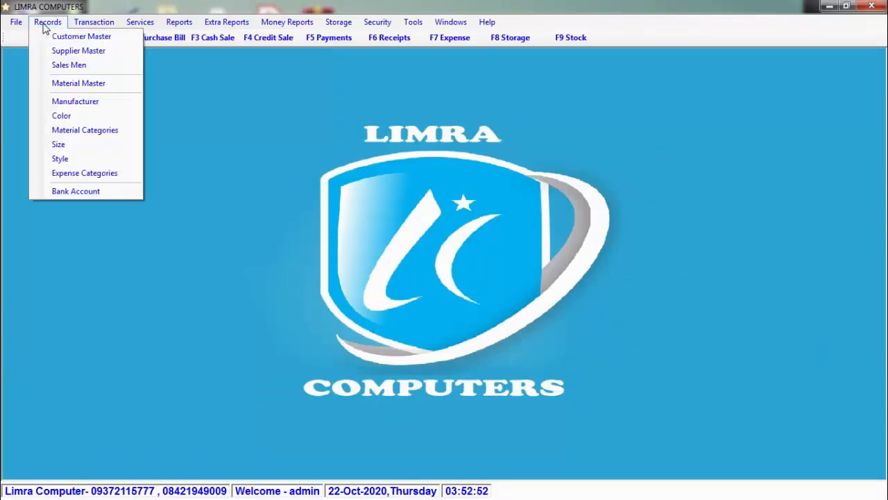
{"action": "left_click", "coordinate": [46, 41]}
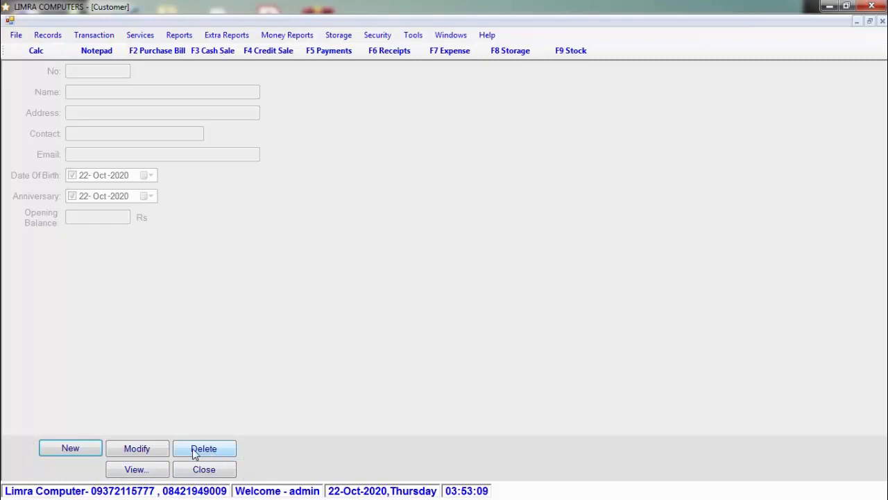
{"action": "left_click", "coordinate": [229, 474]}
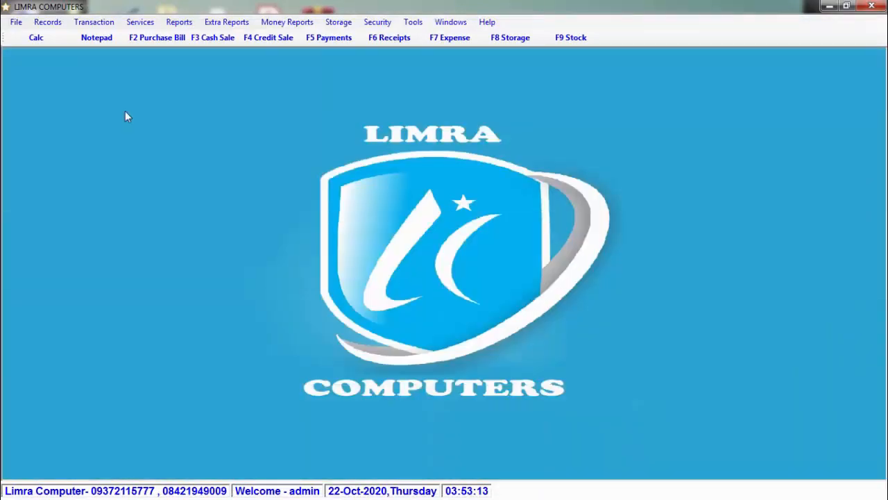
{"action": "left_click", "coordinate": [47, 22]}
{"action": "left_click", "coordinate": [64, 36]}
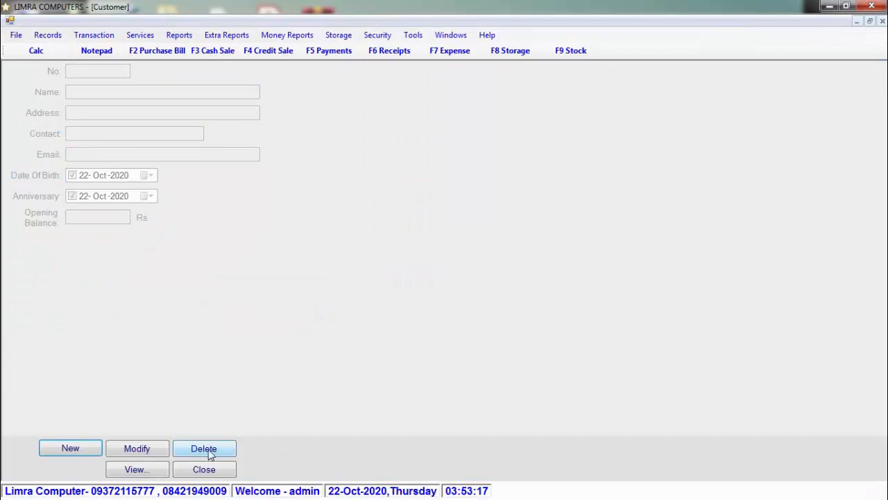
- Start a new customer and enter the customer's name, PUNE address and contact number
{"action": "left_click", "coordinate": [88, 454]}
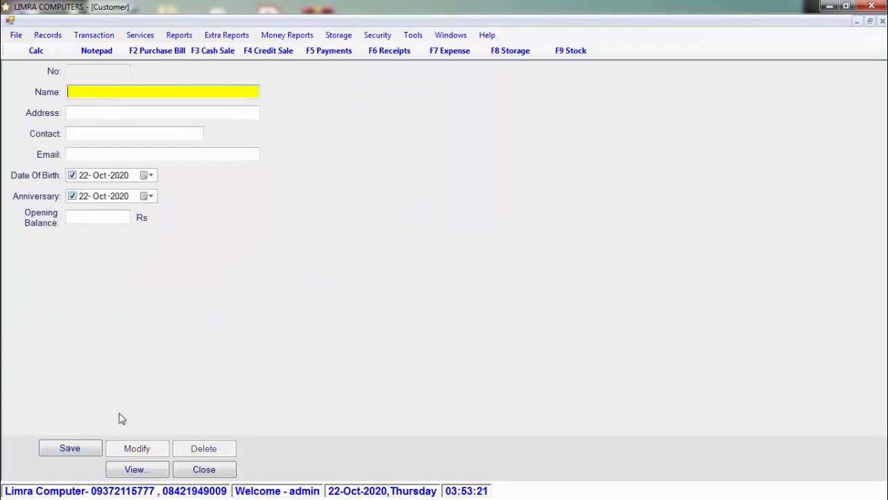
{"action": "type", "text": "ali"}
{"action": "type", "text": "ALIM"}
{"action": "key", "text": "Return"}
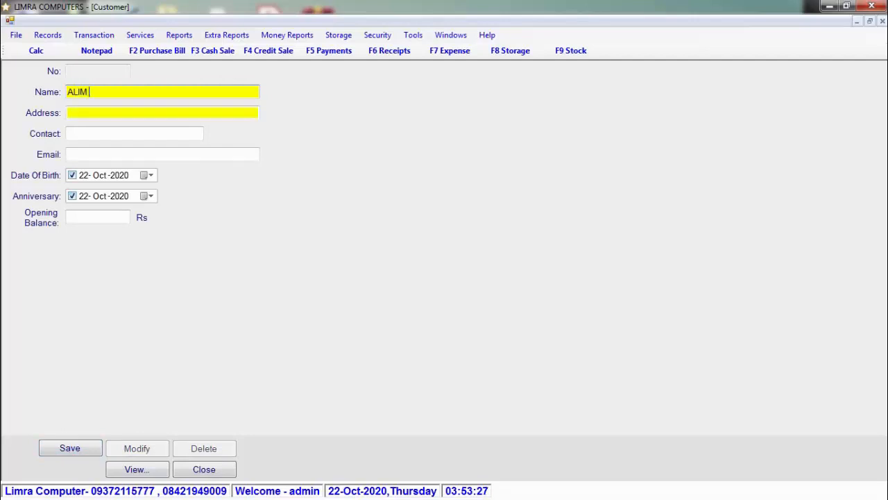
{"action": "type", "text": "PUNE"}
{"action": "key", "text": "Return"}
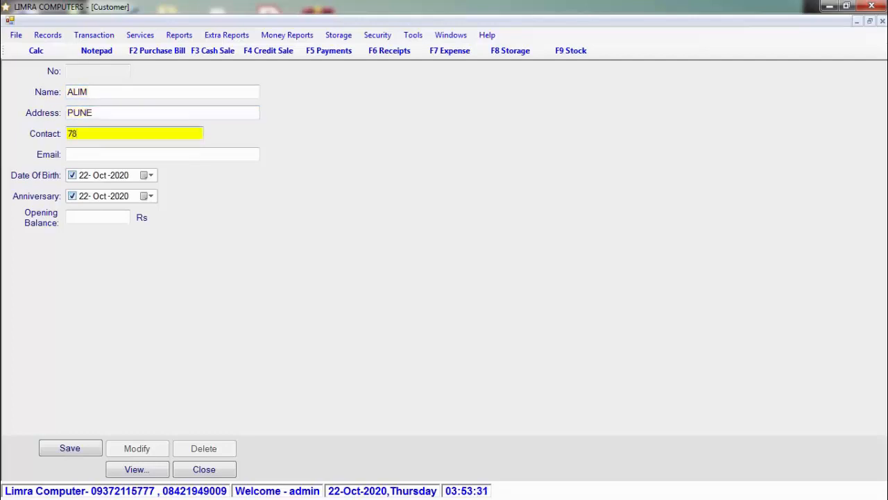
{"action": "key", "text": "Return"}
{"action": "key", "text": "Return"}
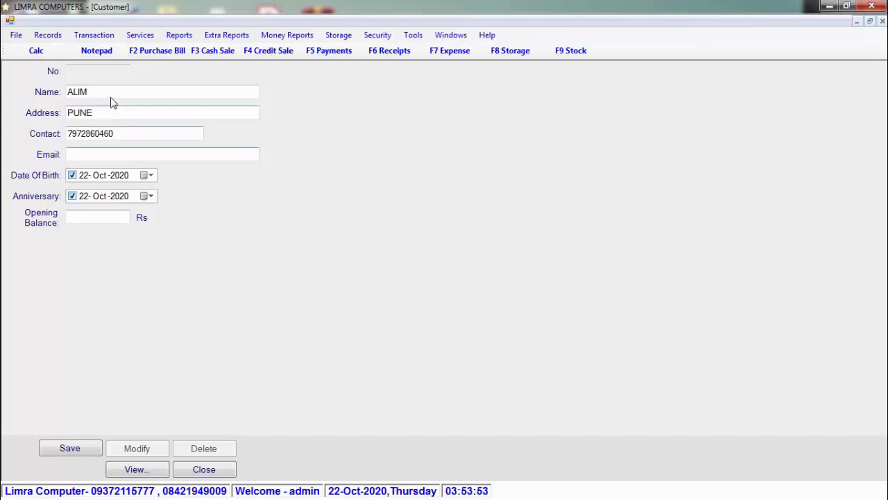
- Set the opening balance to 100, save the customer and open the Customer Table
{"action": "left_click", "coordinate": [82, 93]}
{"action": "left_click", "coordinate": [99, 92]}
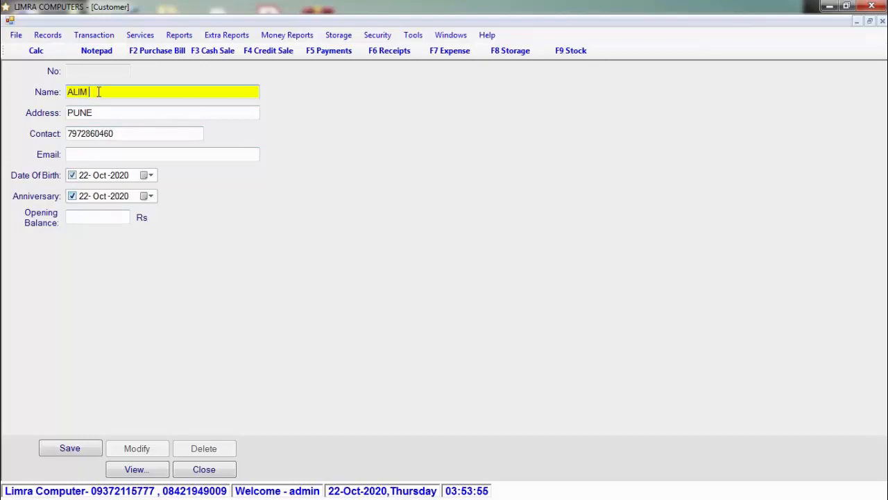
{"action": "left_click", "coordinate": [108, 217]}
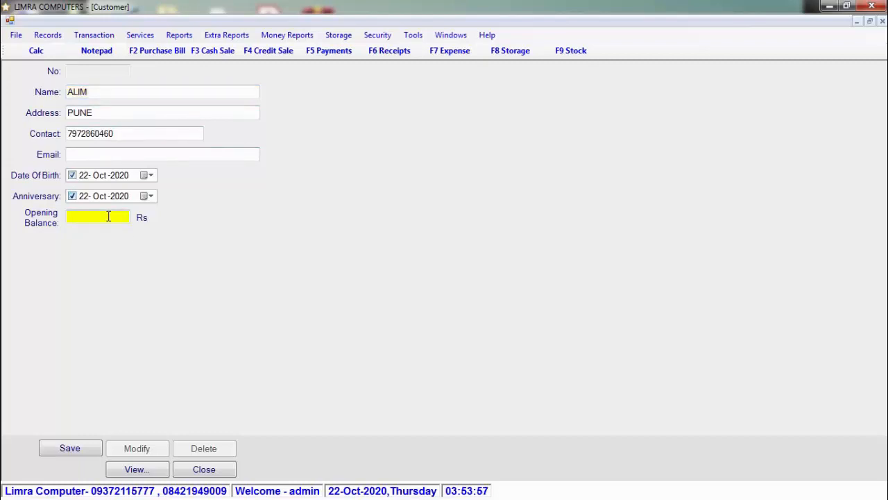
{"action": "type", "text": "100"}
{"action": "left_click", "coordinate": [73, 450]}
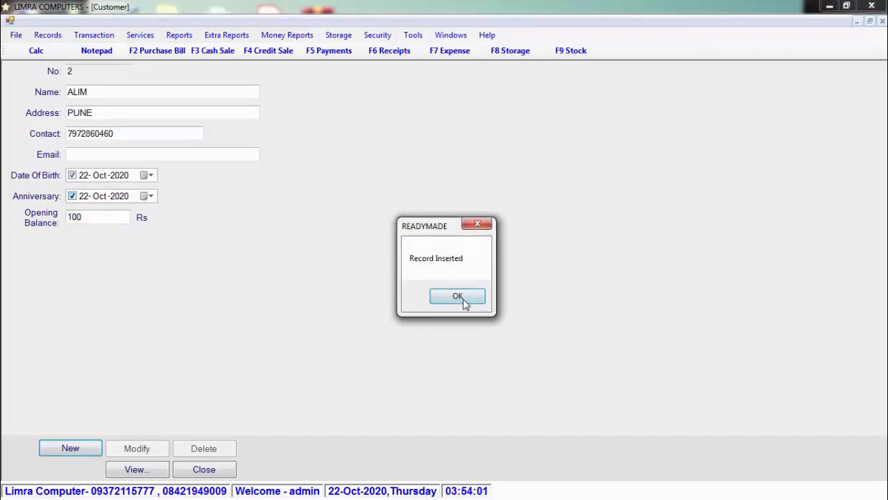
{"action": "left_click", "coordinate": [459, 297]}
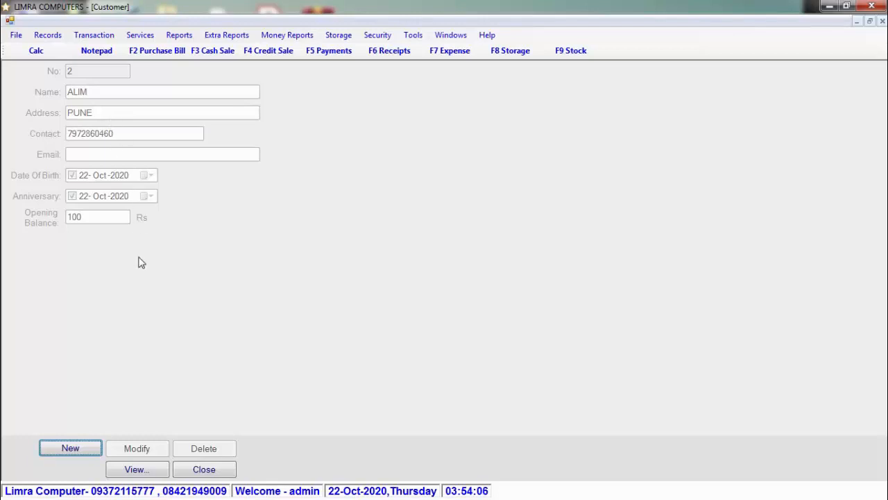
{"action": "left_click", "coordinate": [147, 472]}
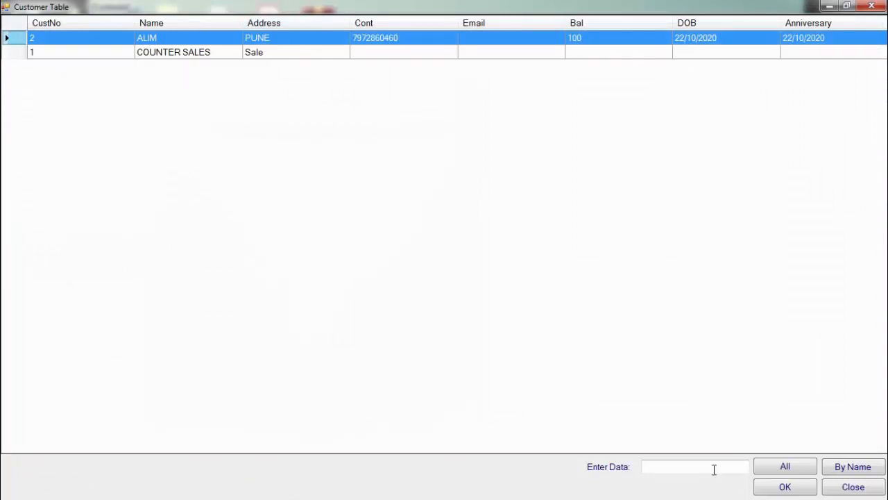
- Load customer 2, append a second contact number, and save the modification
{"action": "left_click", "coordinate": [773, 486]}
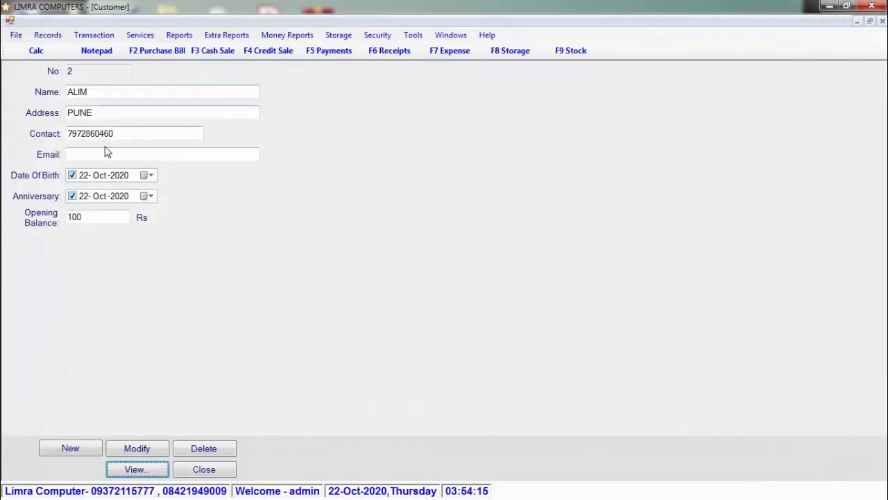
{"action": "left_click", "coordinate": [123, 135]}
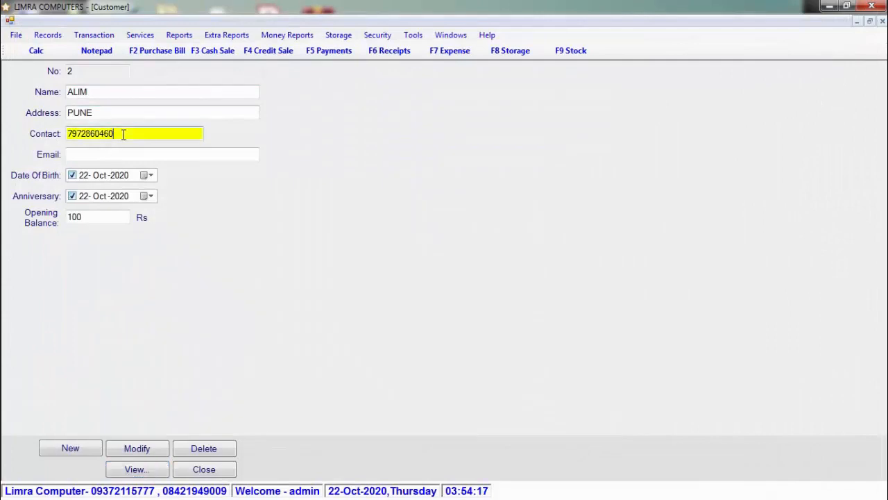
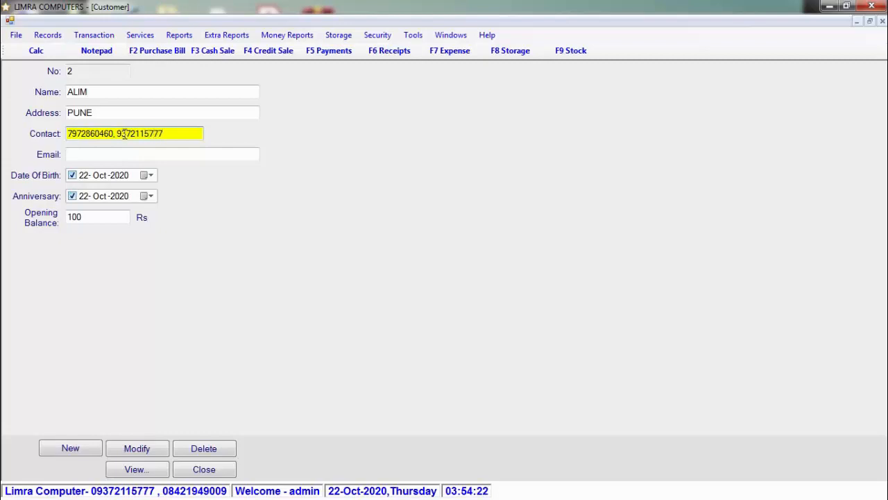
{"action": "left_click", "coordinate": [149, 449]}
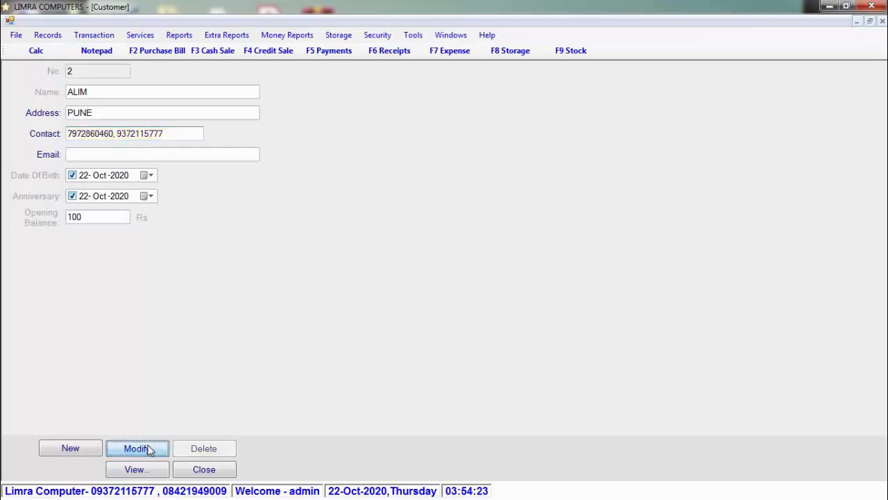
{"action": "left_click", "coordinate": [463, 296]}
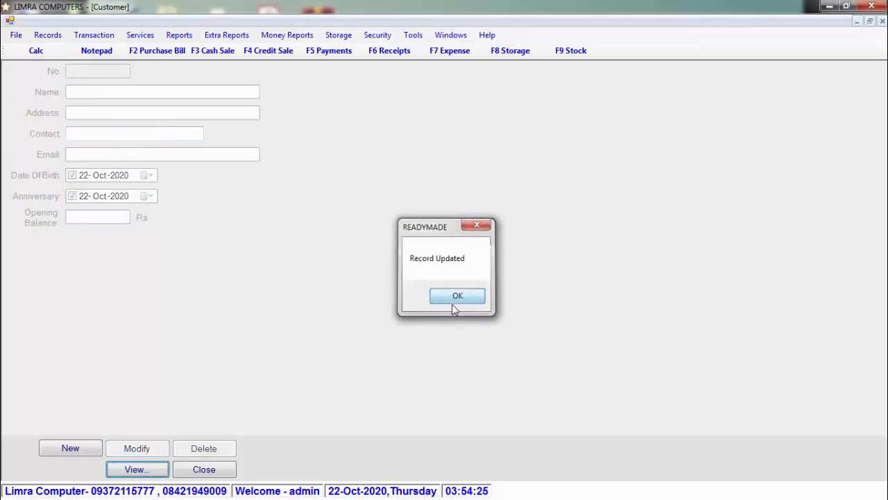
- Reload customer 2 from the Customer Table to verify, then close the form
{"action": "left_click", "coordinate": [162, 469]}
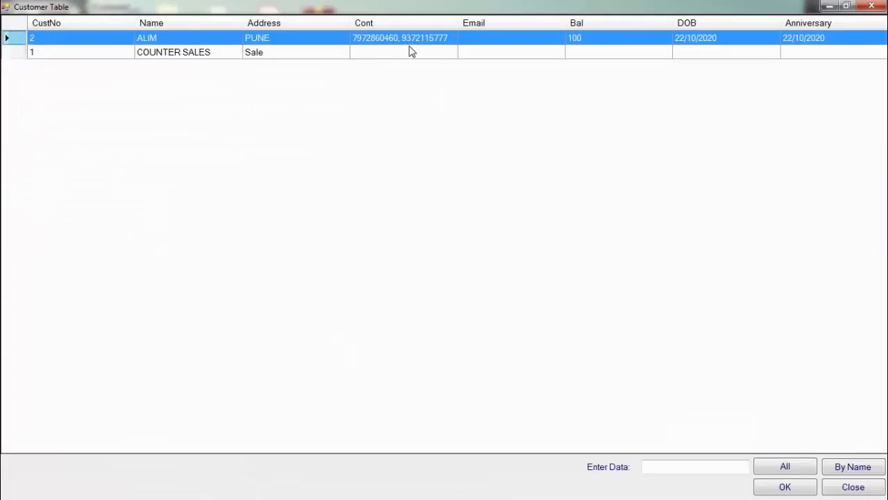
{"action": "left_click", "coordinate": [778, 488]}
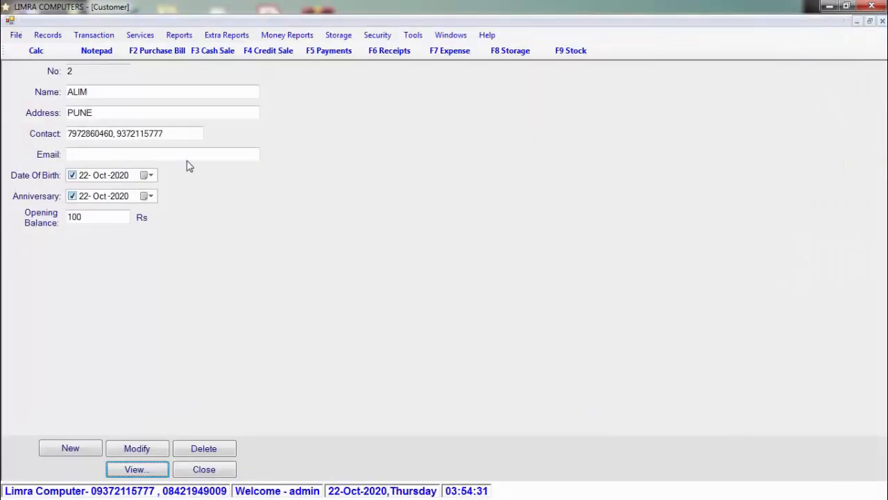
{"action": "left_click", "coordinate": [224, 475]}
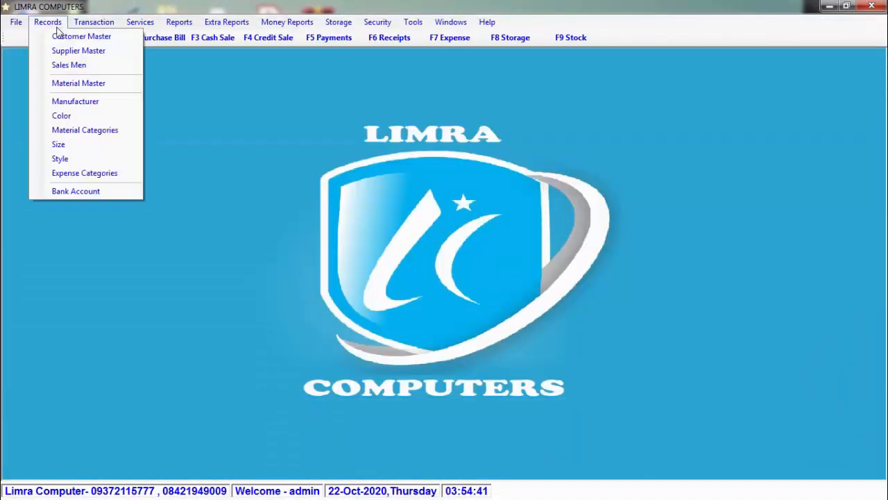
- In Supplier Master, start a new supplier SAKSHI COLLECTION with address MUMBAI
{"action": "left_click", "coordinate": [58, 23]}
{"action": "left_click", "coordinate": [43, 52]}
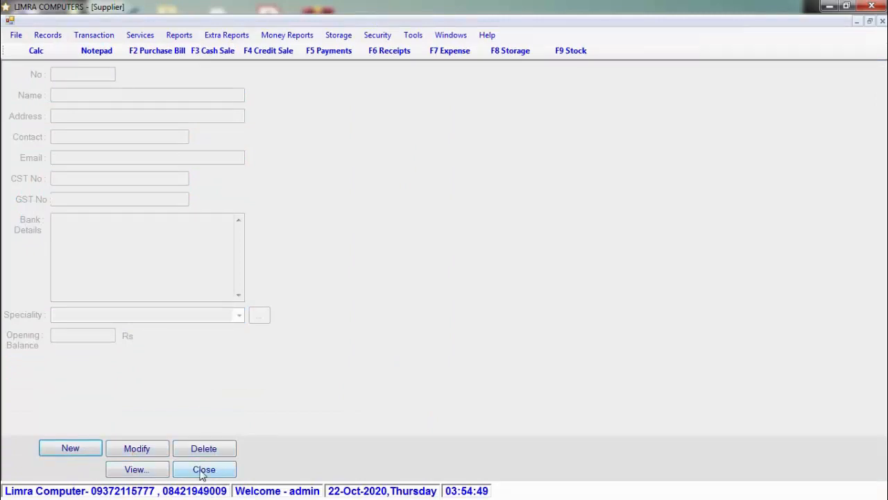
{"action": "left_click", "coordinate": [86, 450]}
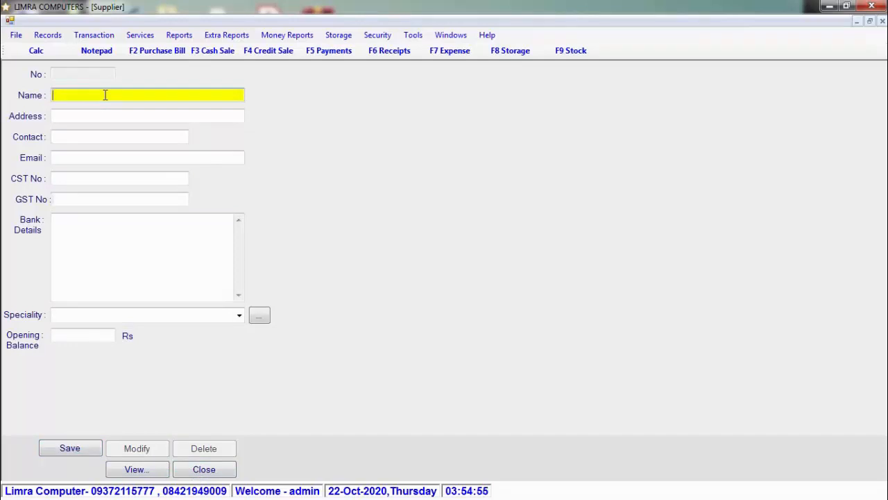
{"action": "type", "text": "SAKSHI COLLECTION"}
{"action": "key", "text": "Return"}
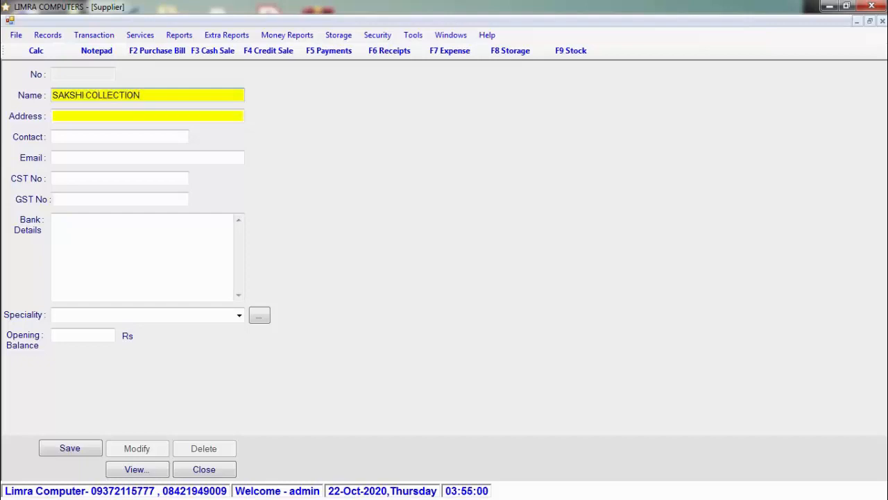
{"action": "type", "text": "MUMBAI"}
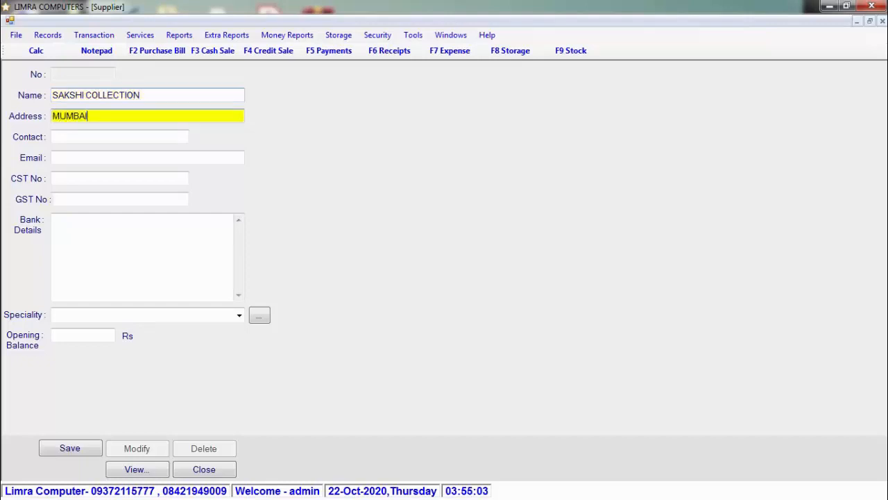
{"action": "key", "text": "Return"}
{"action": "key", "text": "Return"}
{"action": "key", "text": "Return"}
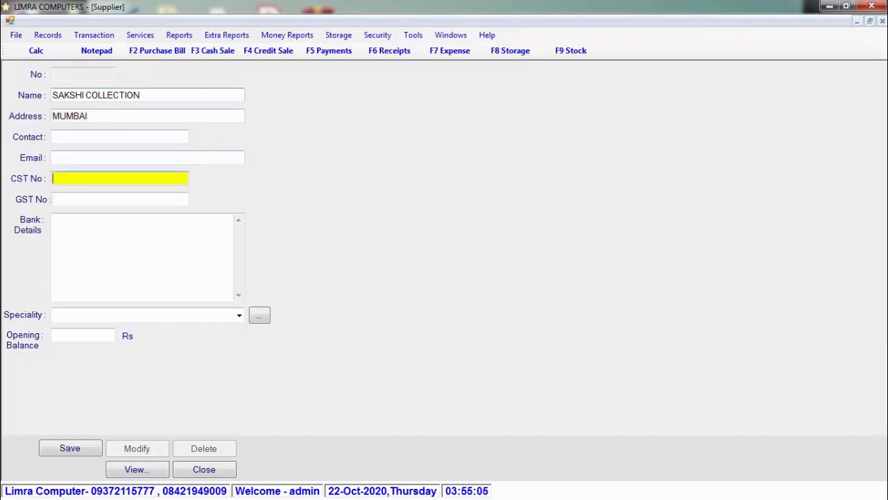
{"action": "key", "text": "Return"}
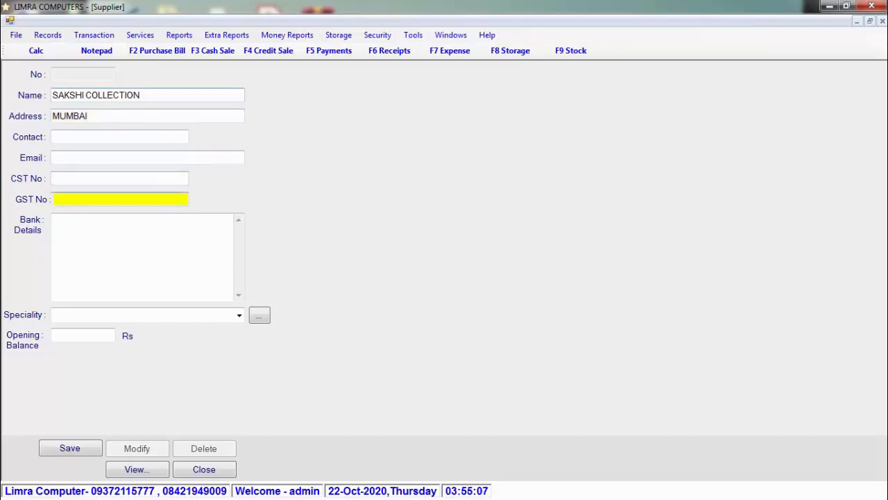
{"action": "key", "text": "Return"}
{"action": "key", "text": "Return"}
{"action": "key", "text": "Return"}
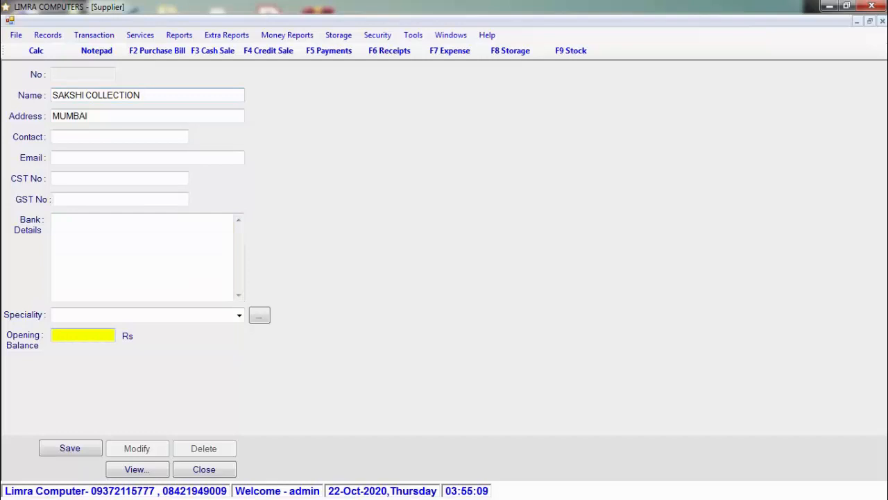
- Give the supplier a 15000 Rs opening balance, save it, and close the form
{"action": "left_click", "coordinate": [239, 316]}
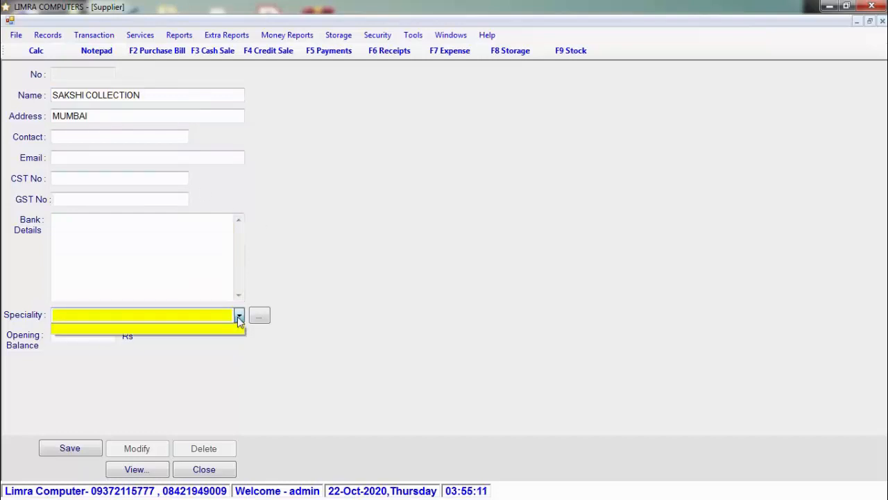
{"action": "left_click", "coordinate": [238, 317]}
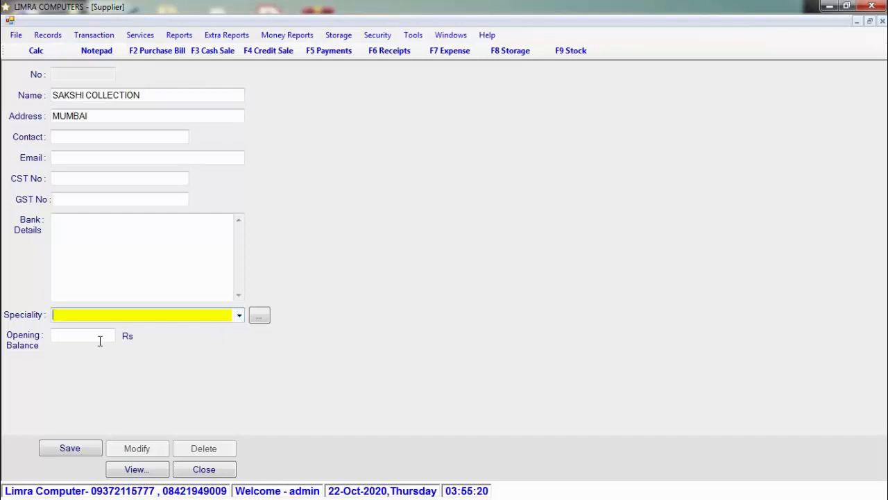
{"action": "left_click", "coordinate": [100, 339]}
{"action": "type", "text": "15000"}
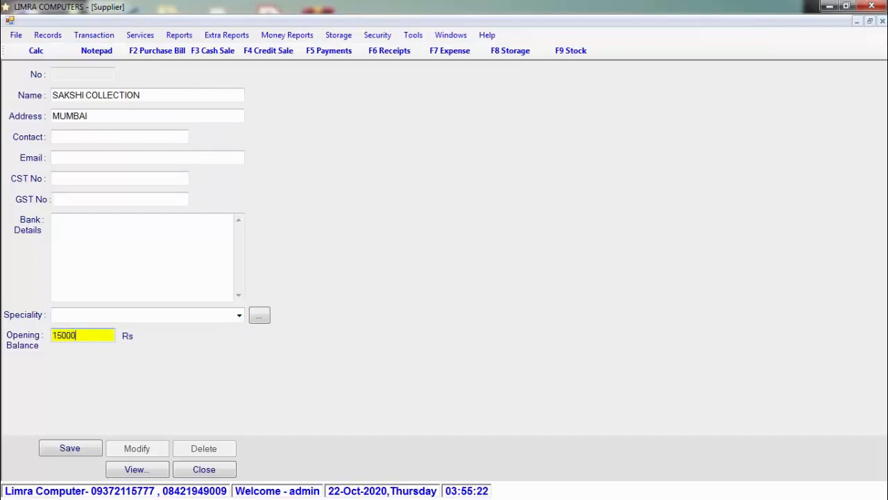
{"action": "left_click", "coordinate": [84, 448]}
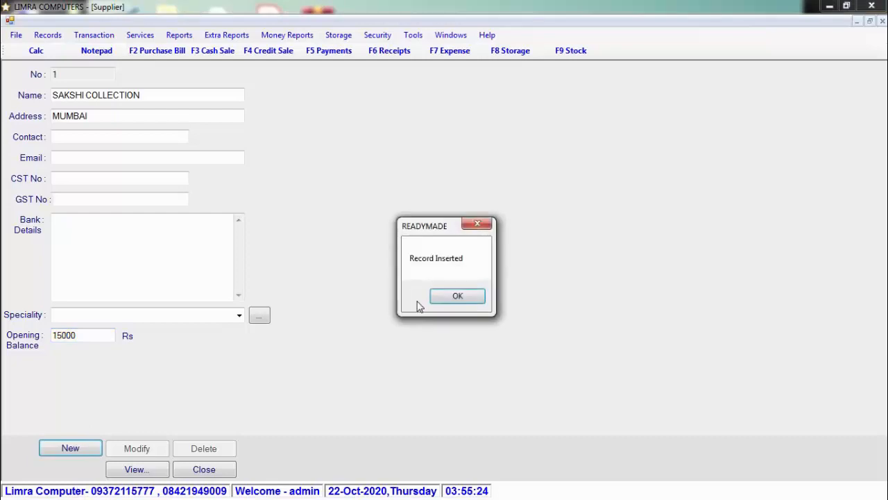
{"action": "left_click", "coordinate": [472, 299]}
{"action": "key", "text": "Escape"}
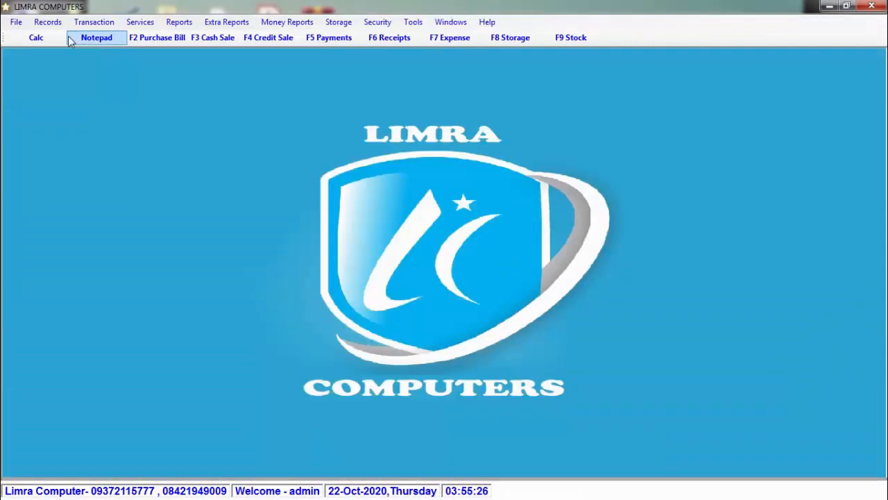
{"action": "left_click", "coordinate": [49, 22]}
- Create RAJU as salesman No. 1 in the Sales Men form and save it
{"action": "left_click", "coordinate": [107, 68]}
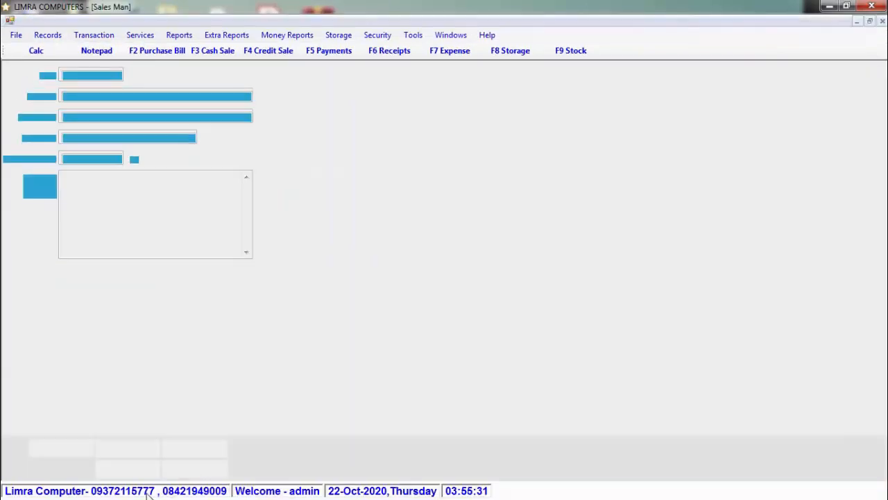
{"action": "left_click", "coordinate": [65, 451]}
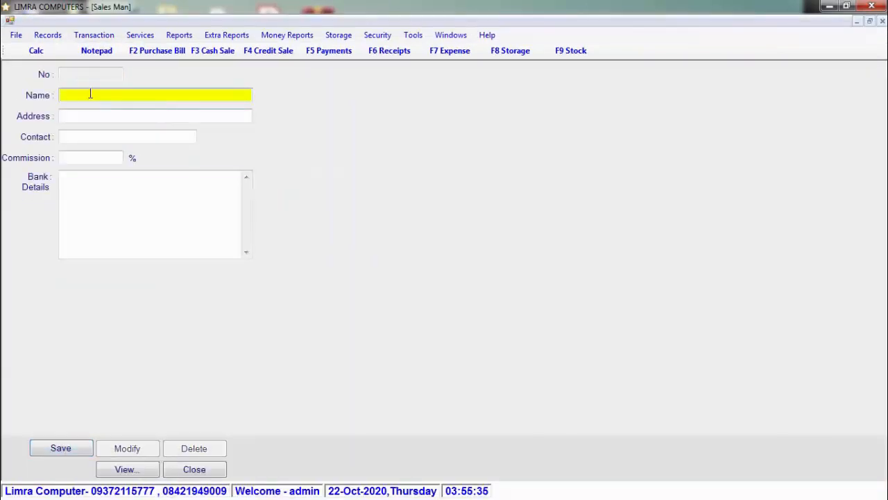
{"action": "type", "text": "RAJ"}
{"action": "key", "text": "Return"}
{"action": "key", "text": "Return"}
{"action": "key", "text": "Return"}
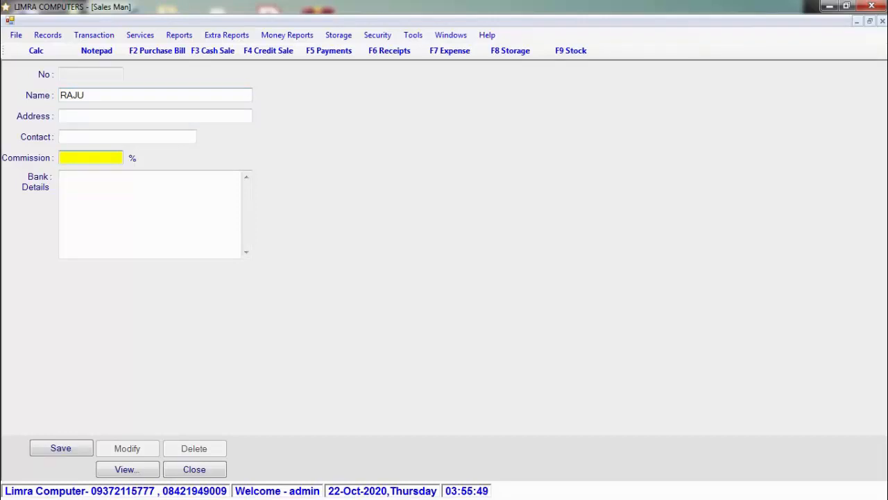
{"action": "left_click", "coordinate": [79, 449]}
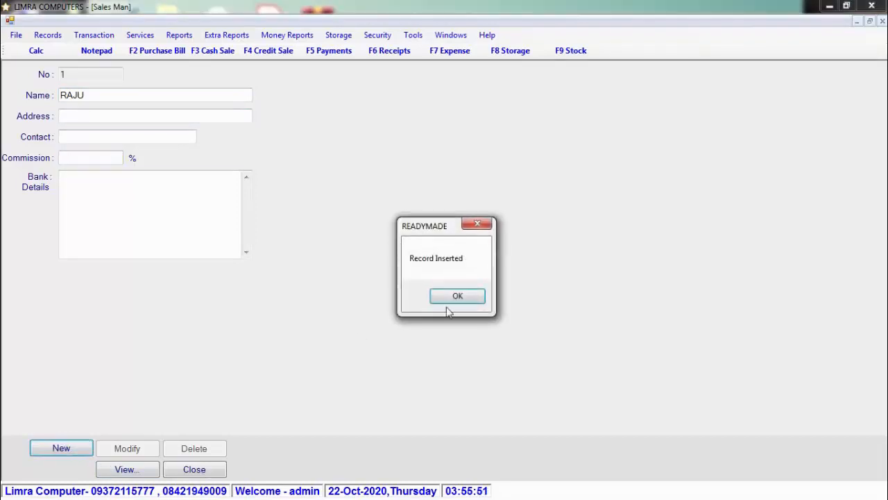
{"action": "left_click", "coordinate": [457, 296]}
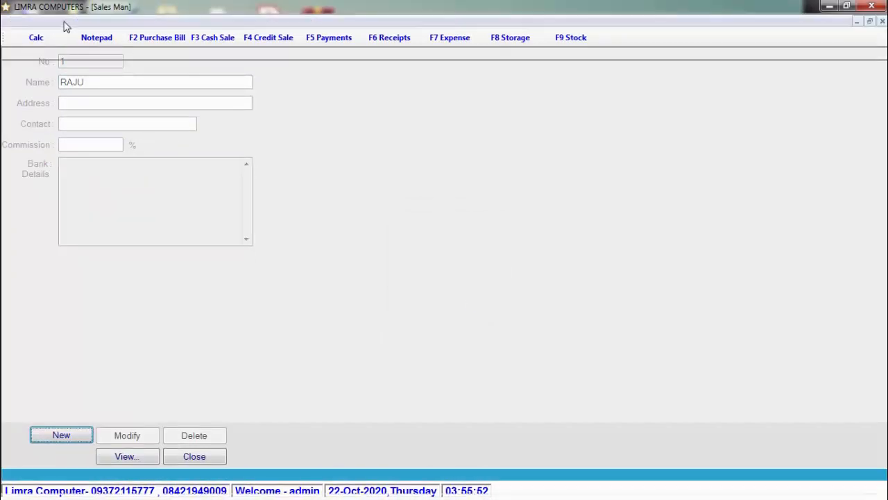
- Begin a new Material Master item with HSN No 5002 named LEGGINS LYRA 2805
{"action": "left_click", "coordinate": [57, 23]}
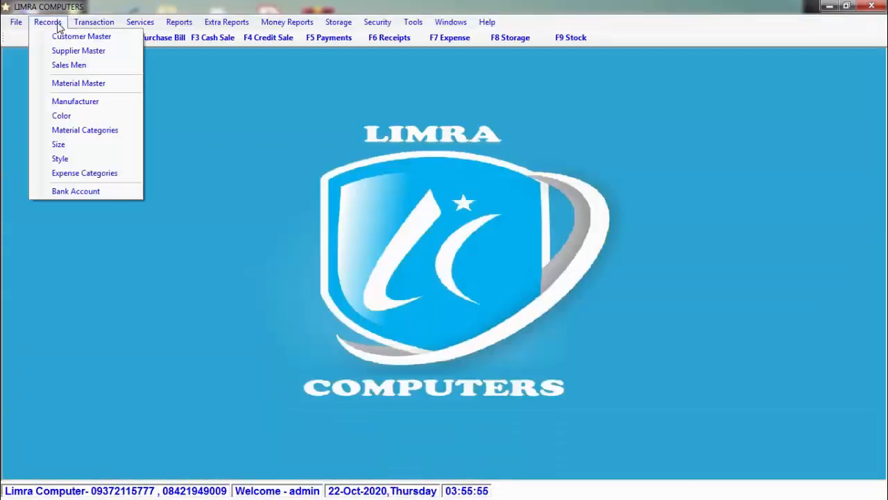
{"action": "left_click", "coordinate": [101, 88]}
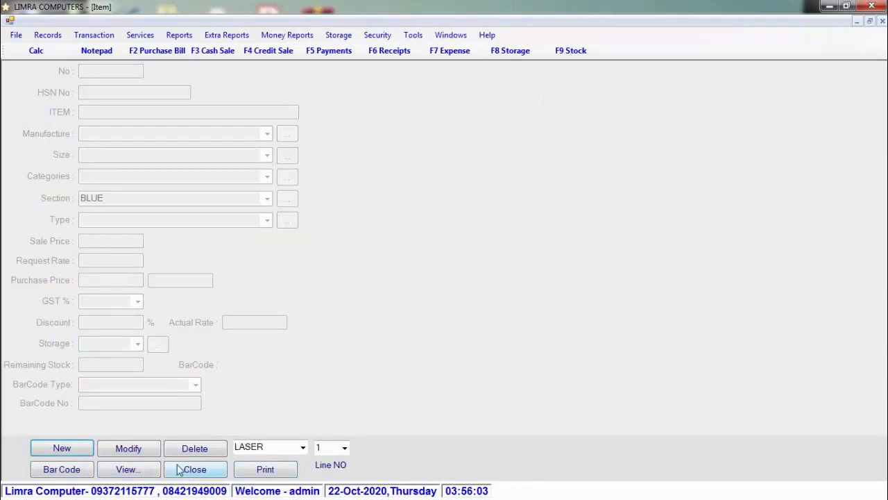
{"action": "left_click", "coordinate": [83, 451]}
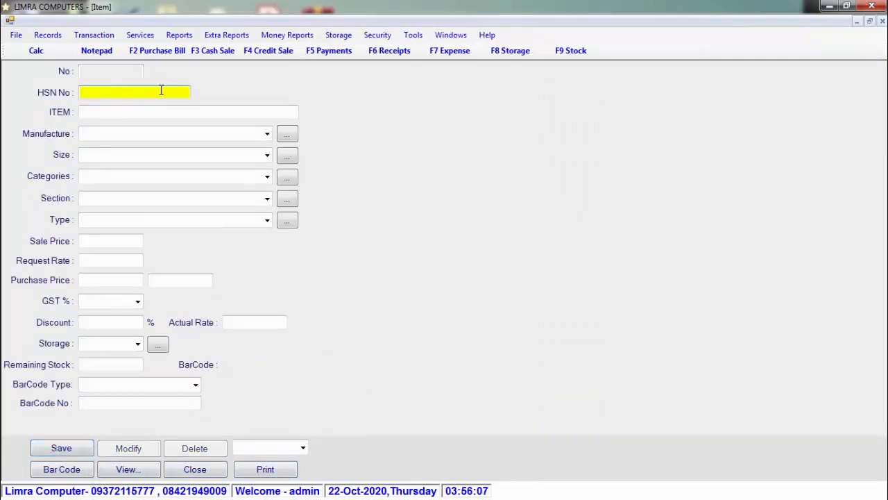
{"action": "type", "text": "5002"}
{"action": "key", "text": "Return"}
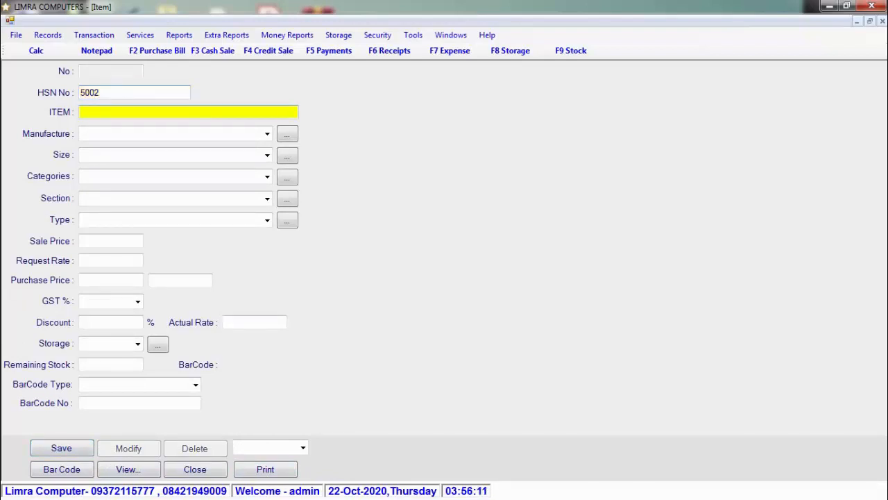
{"action": "type", "text": "LEGGINSD"}
{"action": "key", "text": "BackSpace"}
{"action": "type", "text": "LYRA 2805"}
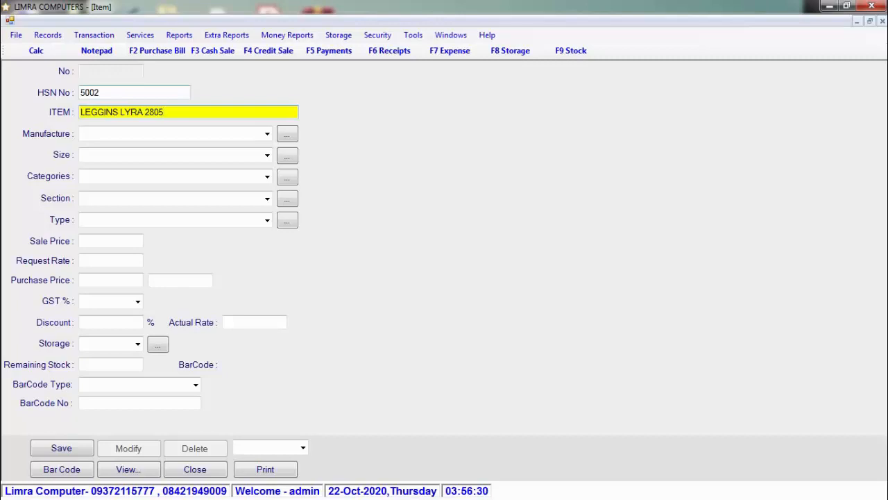
{"action": "key", "text": "Return"}
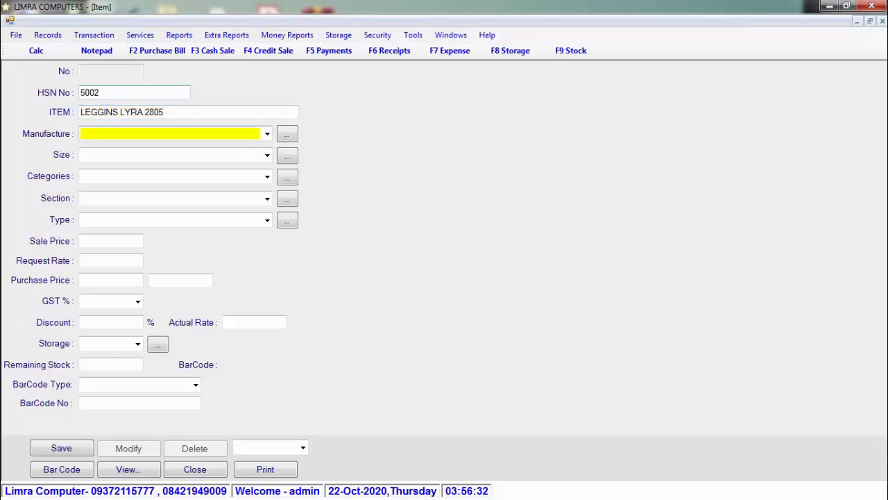
- Add LUX as a new manufacturer and set it as the item's manufacturer
{"action": "left_click", "coordinate": [268, 134]}
{"action": "left_click", "coordinate": [267, 134]}
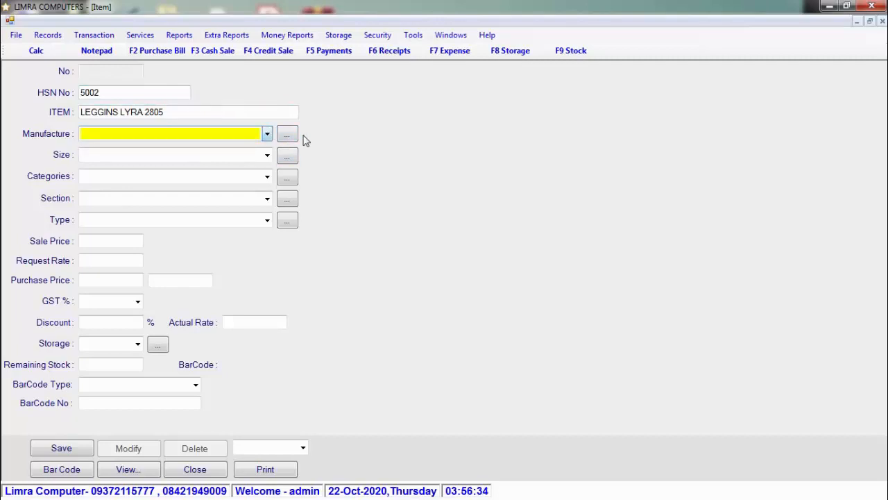
{"action": "left_click", "coordinate": [287, 134]}
{"action": "type", "text": "L"}
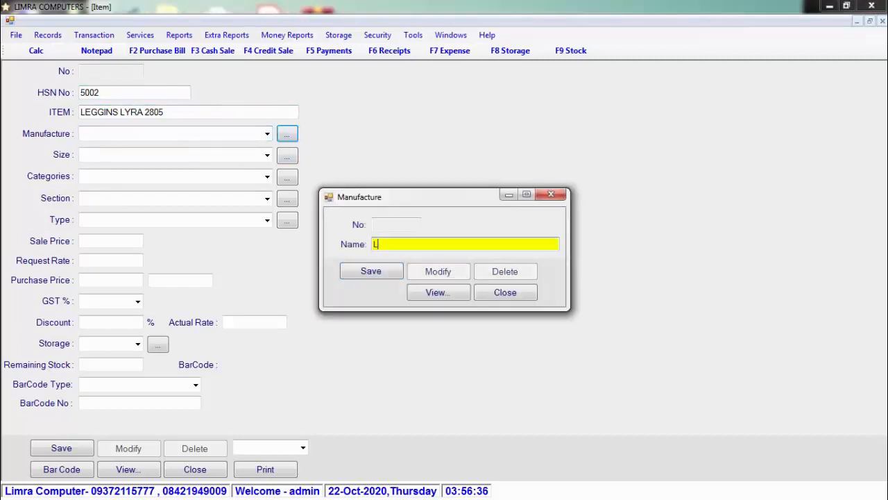
{"action": "type", "text": "UX"}
{"action": "key", "text": "Return"}
{"action": "key", "text": "Return"}
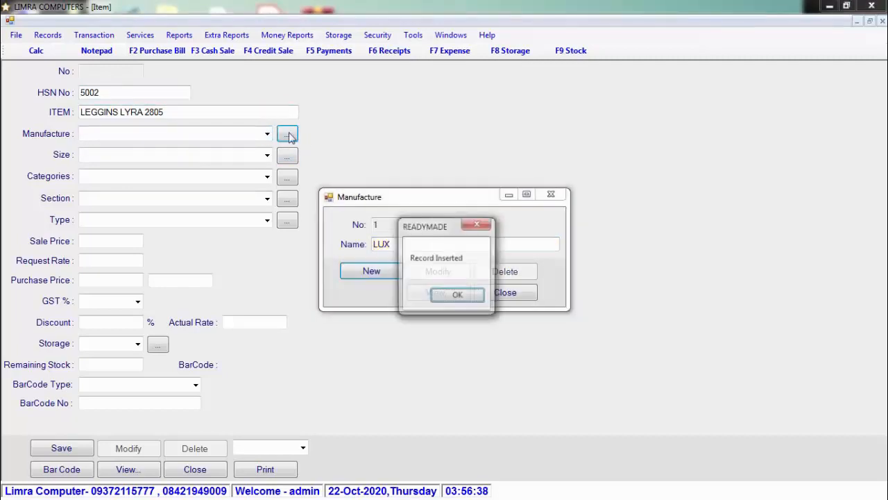
{"action": "key", "text": "Return"}
{"action": "left_click", "coordinate": [268, 135]}
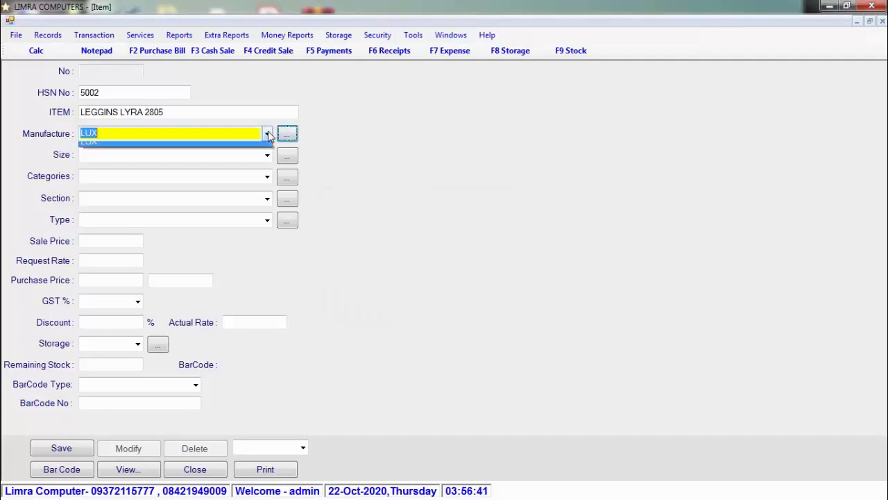
{"action": "left_click", "coordinate": [268, 134]}
- Add sizes S, M, L, XL and XXL to the size list
{"action": "left_click", "coordinate": [268, 155]}
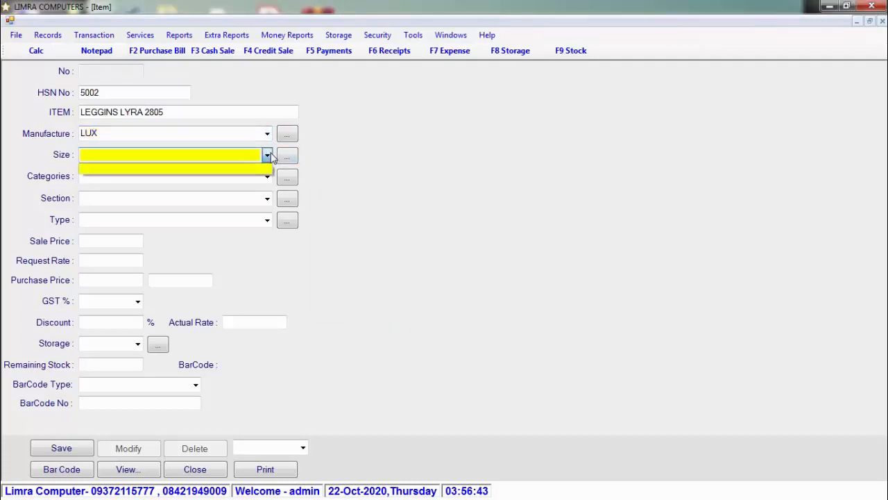
{"action": "left_click", "coordinate": [268, 155]}
{"action": "left_click", "coordinate": [288, 158]}
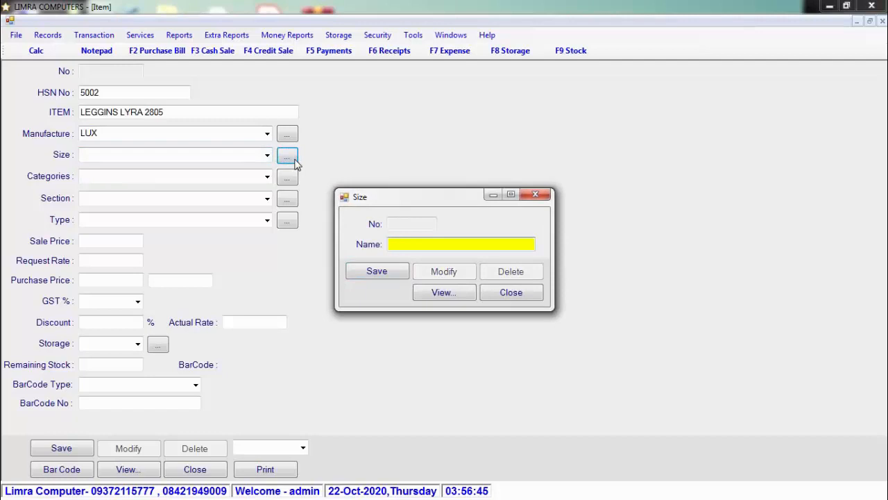
{"action": "type", "text": "S"}
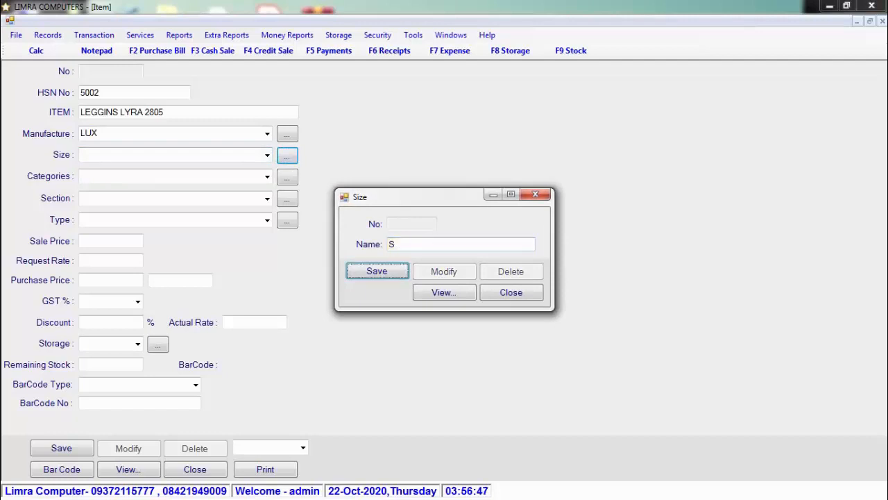
{"action": "key", "text": "Return"}
{"action": "key", "text": "Return"}
{"action": "type", "text": "M"}
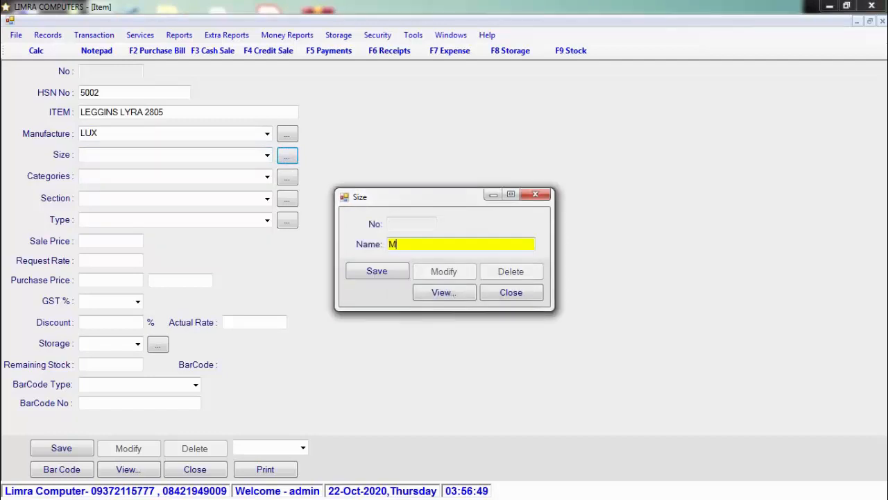
{"action": "key", "text": "Return"}
{"action": "key", "text": "Return"}
{"action": "type", "text": "L"}
{"action": "key", "text": "Return"}
{"action": "key", "text": "Return"}
{"action": "type", "text": "XL"}
{"action": "key", "text": "Return"}
{"action": "key", "text": "Return"}
{"action": "type", "text": "XXL"}
{"action": "key", "text": "Return"}
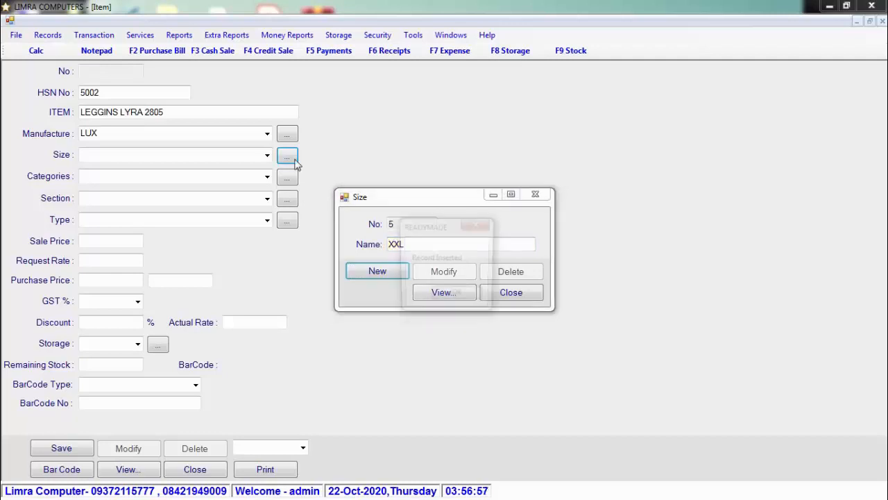
{"action": "key", "text": "Return"}
{"action": "key", "text": "Escape"}
- Set the item's size to L
{"action": "left_click", "coordinate": [267, 154]}
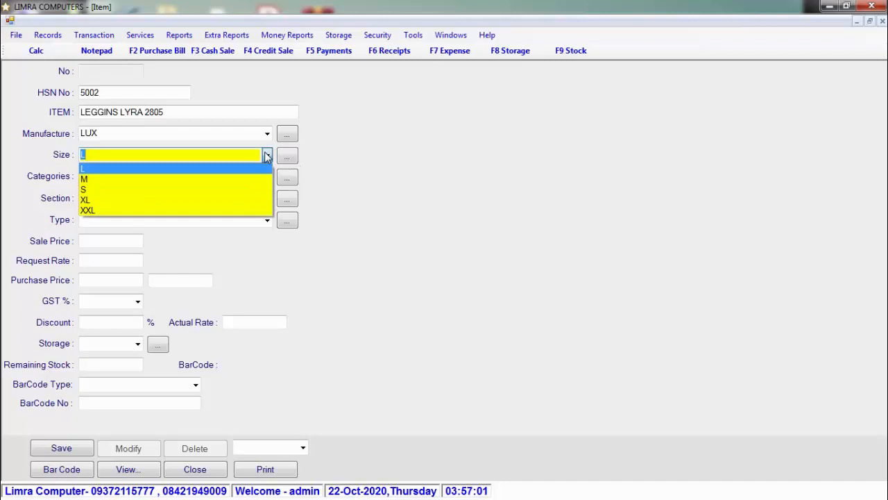
{"action": "left_click", "coordinate": [267, 154]}
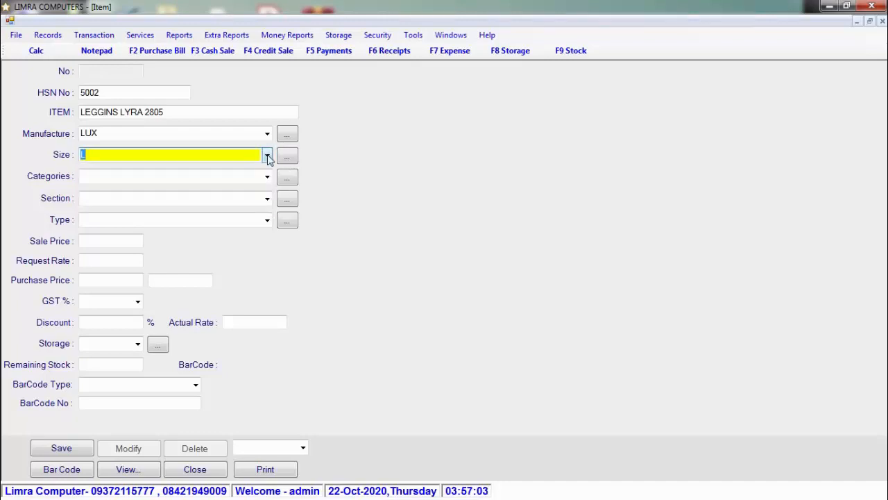
{"action": "left_click", "coordinate": [268, 177]}
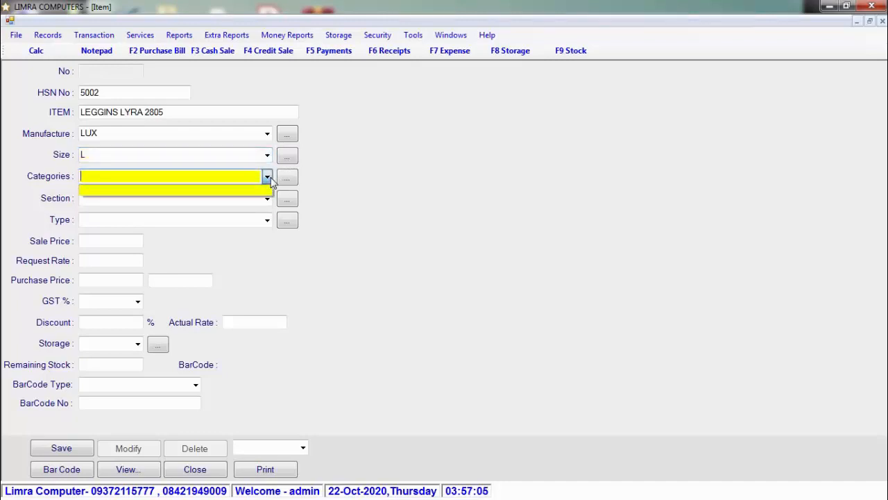
- Leave category and section unset, create item type LEGGINS and assign it to the item
{"action": "left_click", "coordinate": [268, 176]}
{"action": "left_click", "coordinate": [268, 199]}
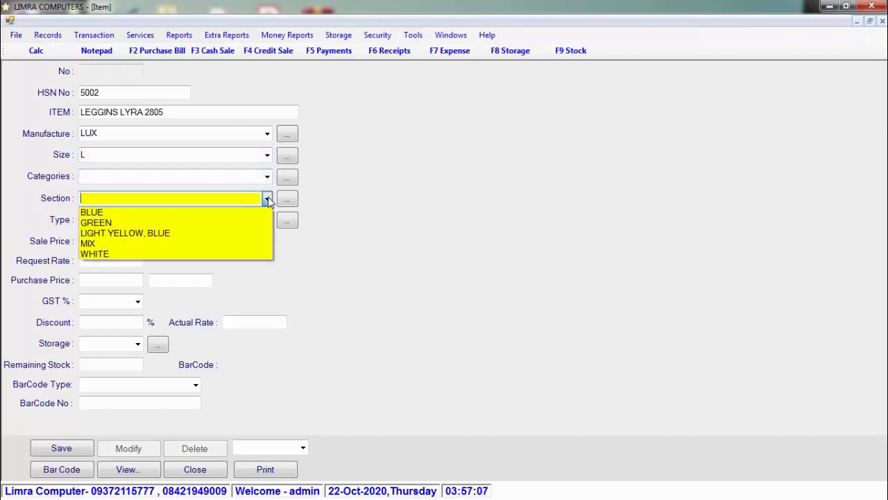
{"action": "left_click", "coordinate": [268, 200]}
{"action": "left_click", "coordinate": [268, 221]}
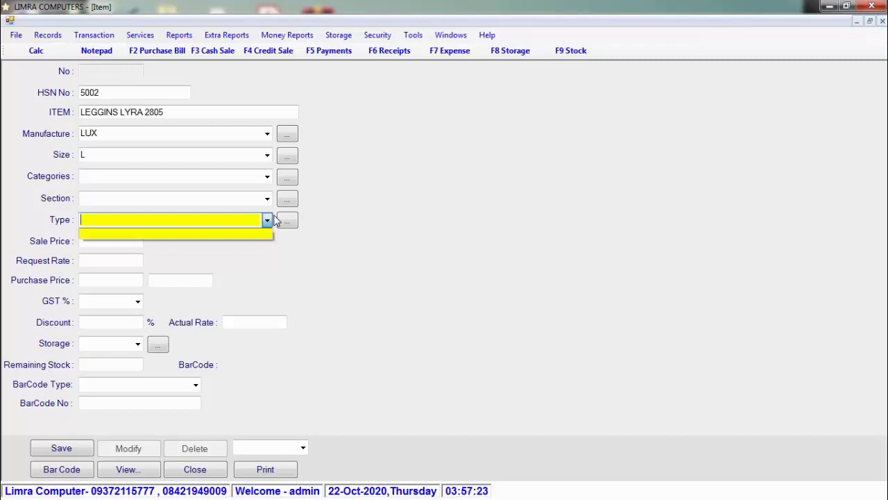
{"action": "left_click", "coordinate": [293, 225]}
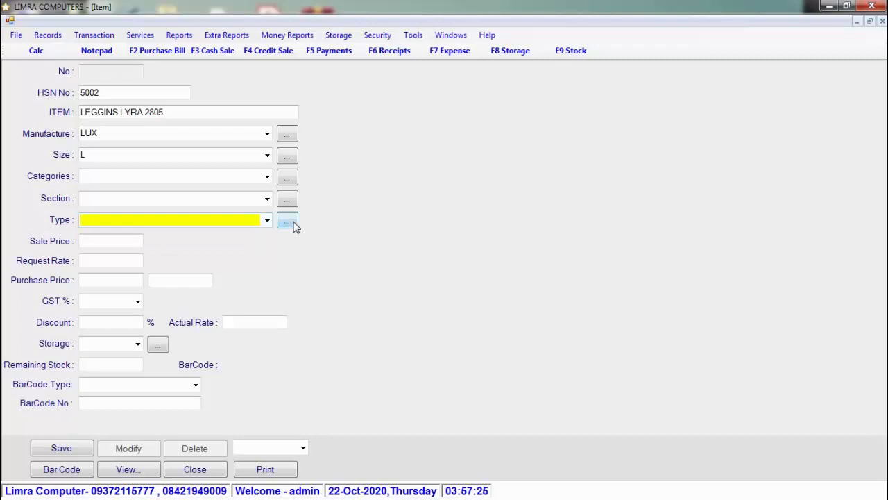
{"action": "left_click", "coordinate": [293, 225]}
{"action": "type", "text": "LE"}
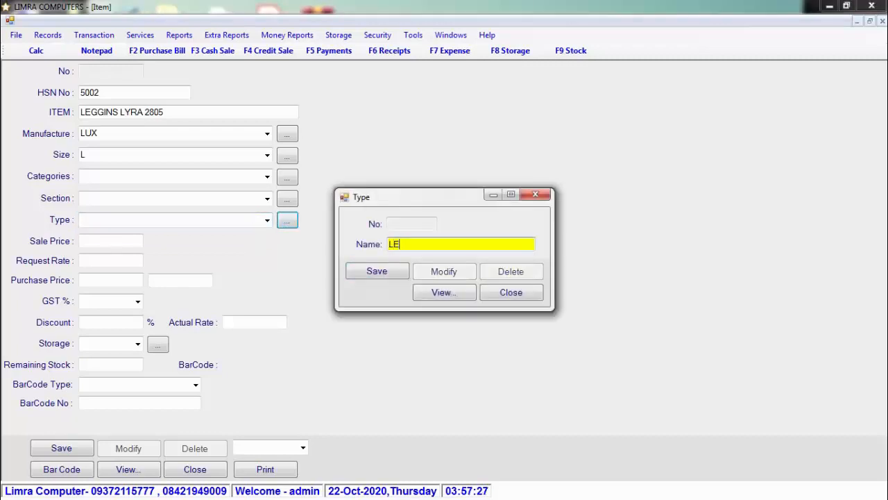
{"action": "type", "text": "GGINS"}
{"action": "key", "text": "Return"}
{"action": "key", "text": "Return"}
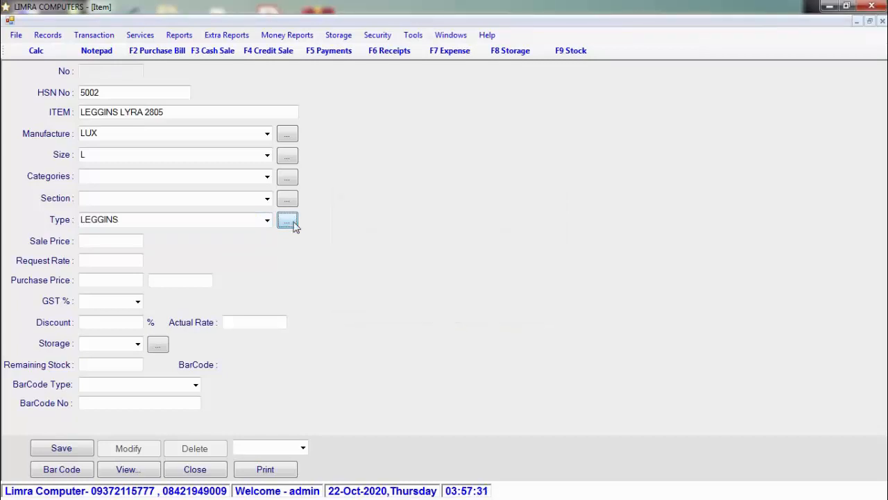
{"action": "left_click", "coordinate": [269, 223]}
{"action": "left_click", "coordinate": [270, 223]}
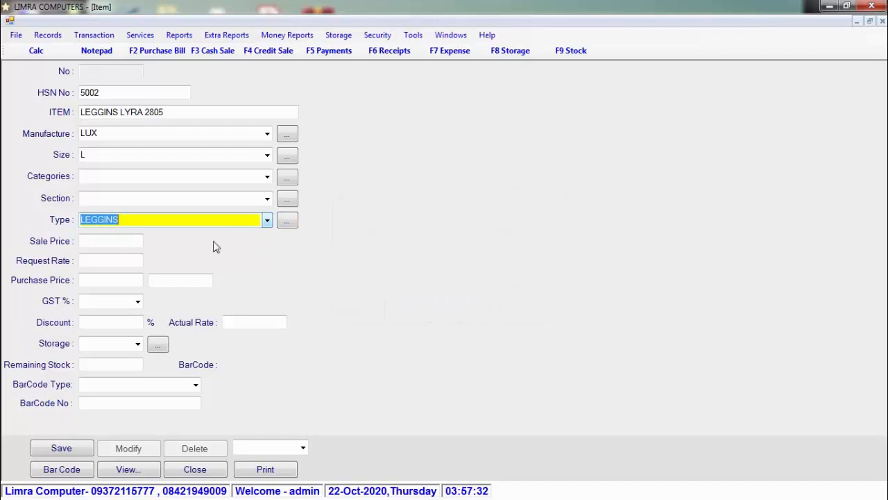
- Enter sale price 500, request rate 420, purchase price 280, GST 5% and 10% discount
{"action": "left_click", "coordinate": [113, 242]}
{"action": "type", "text": "500"}
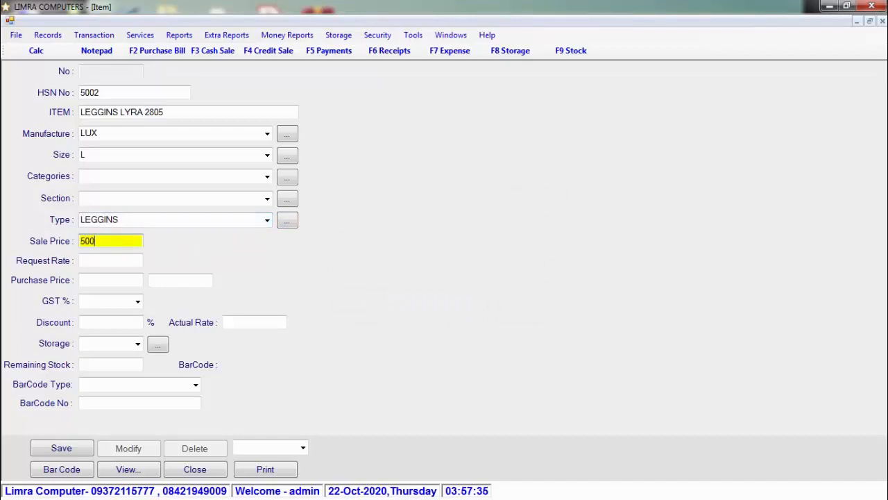
{"action": "key", "text": "Return"}
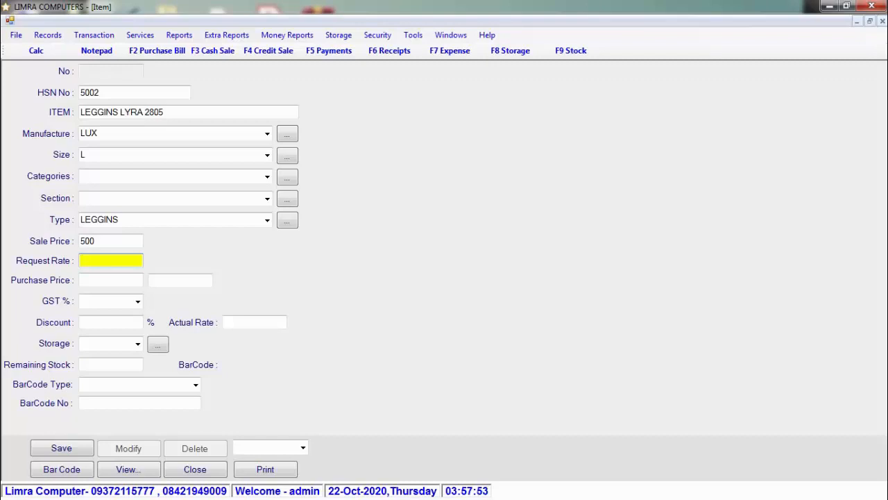
{"action": "type", "text": "420"}
{"action": "key", "text": "Return"}
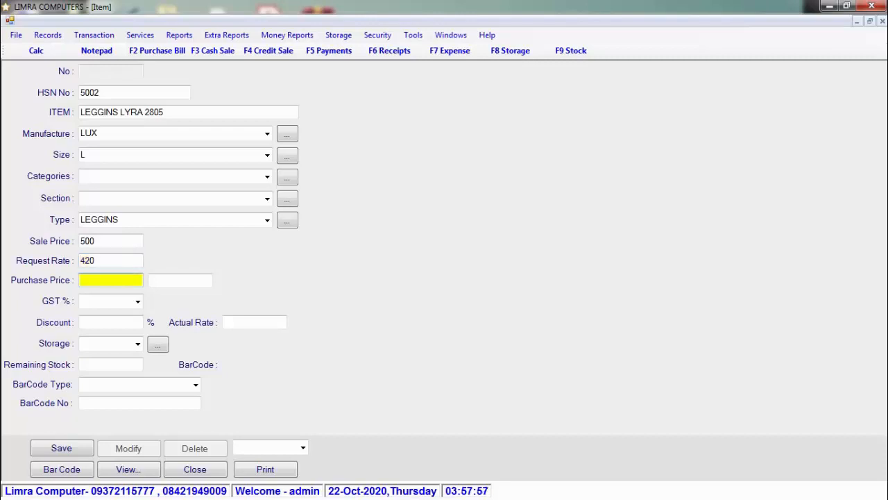
{"action": "type", "text": "280"}
{"action": "key", "text": "Return"}
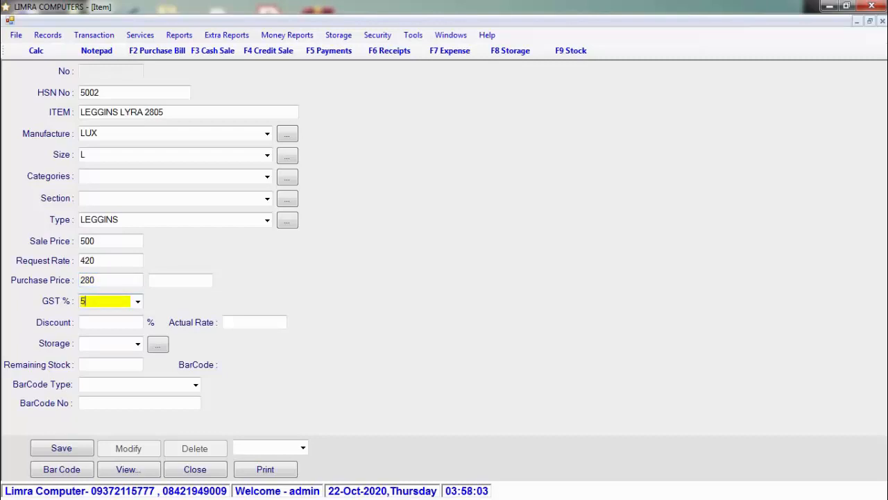
{"action": "type", "text": "5"}
{"action": "key", "text": "Return"}
{"action": "type", "text": "10"}
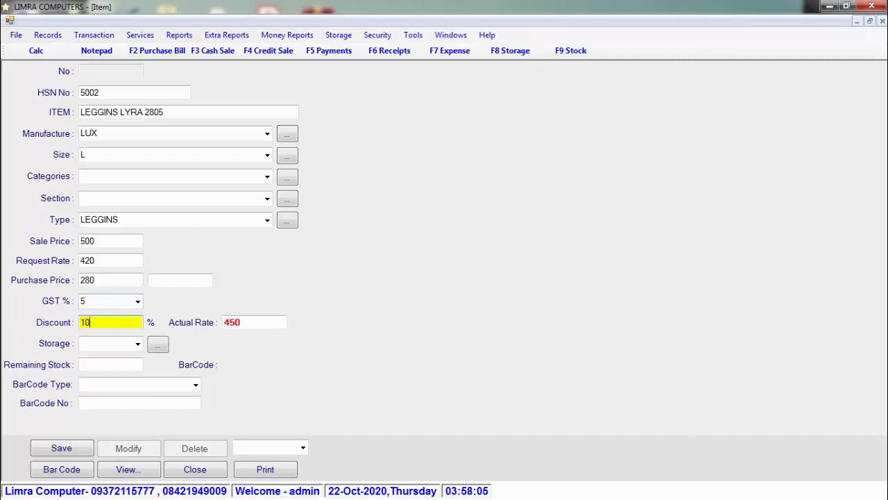
{"action": "key", "text": "Return"}
{"action": "key", "text": "Return"}
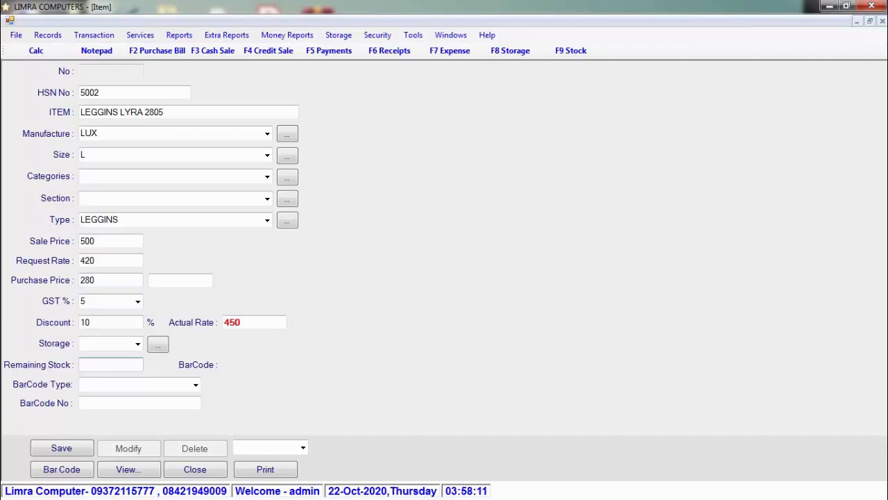
- Set remaining stock to 50 and barcode type New, then save the item
{"action": "type", "text": "50"}
{"action": "key", "text": "Tab"}
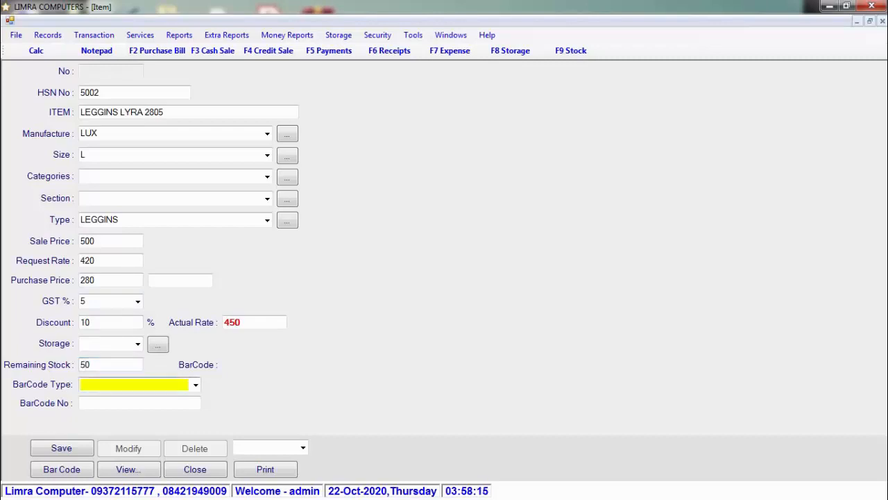
{"action": "left_click", "coordinate": [197, 386]}
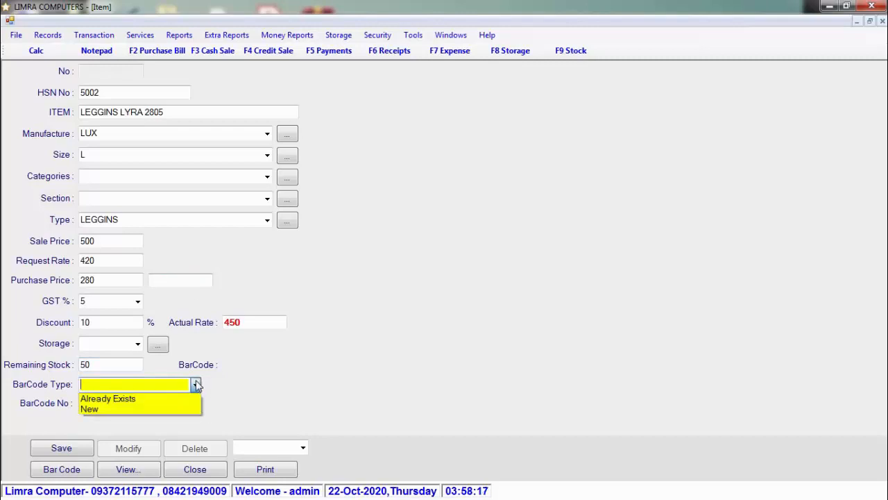
{"action": "left_click", "coordinate": [182, 399]}
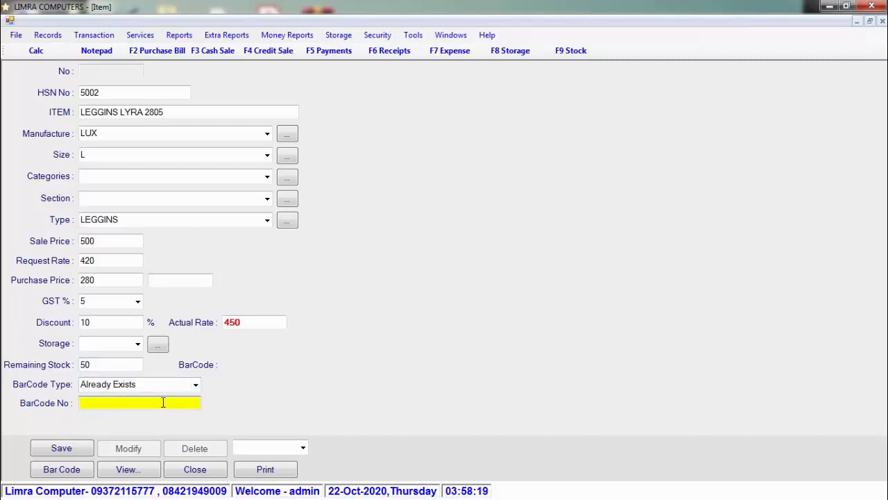
{"action": "left_click", "coordinate": [196, 385]}
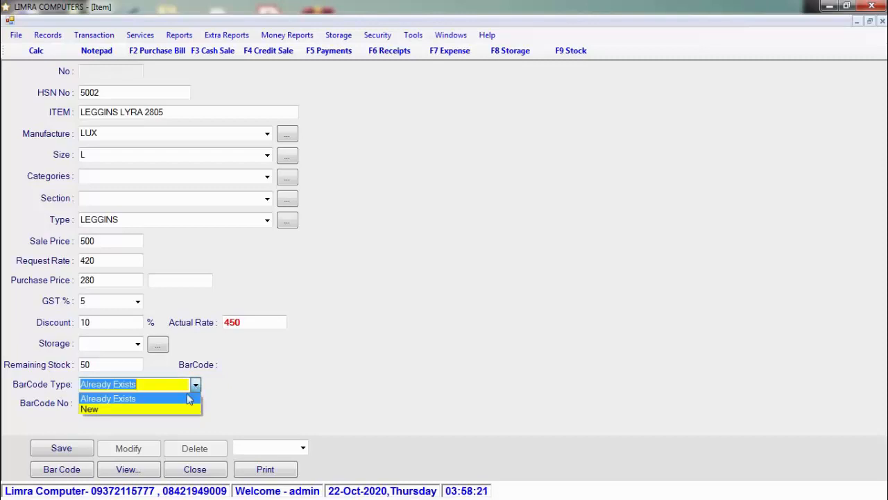
{"action": "left_click", "coordinate": [180, 410]}
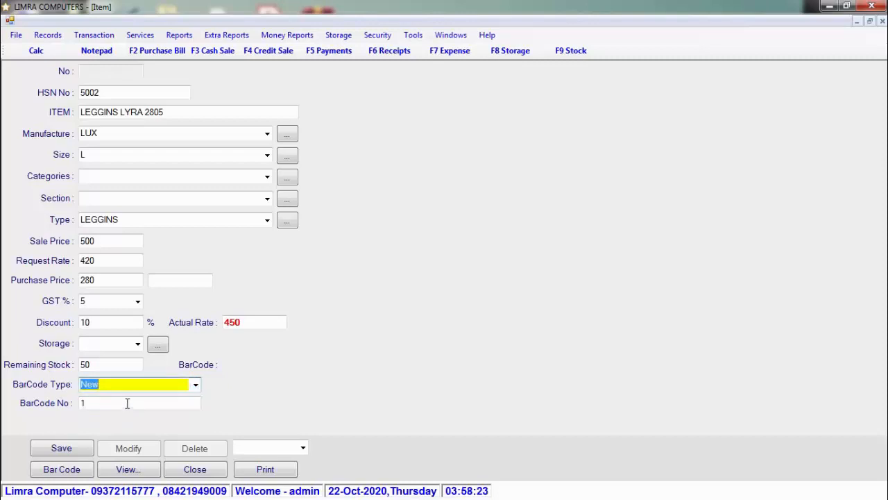
{"action": "left_click", "coordinate": [79, 450]}
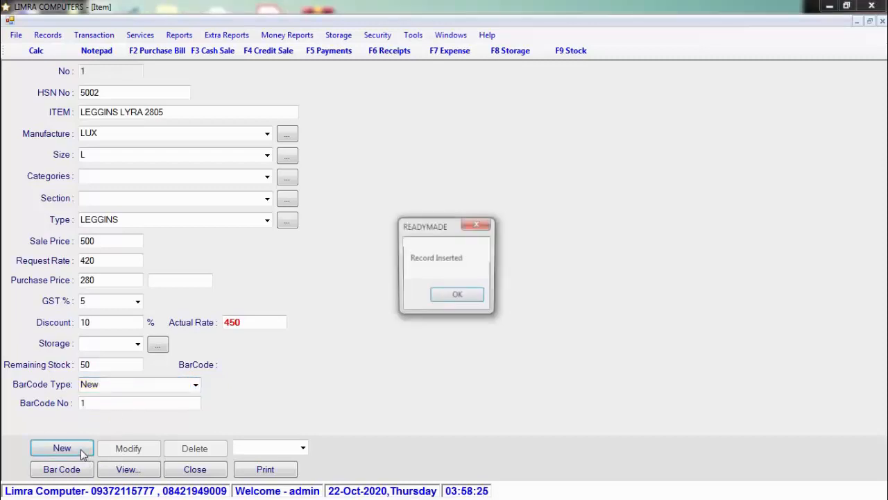
- Generate the item's barcode image and set the label printer type to LASER
{"action": "left_click", "coordinate": [455, 297]}
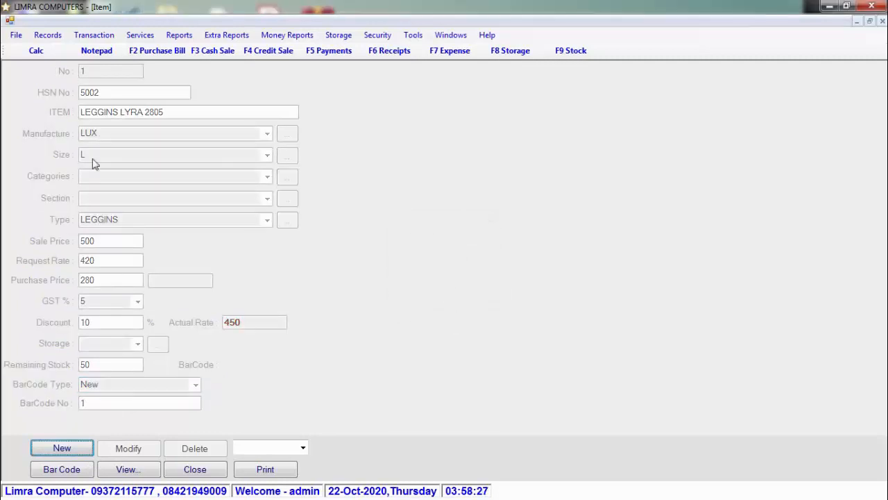
{"action": "left_click", "coordinate": [79, 475]}
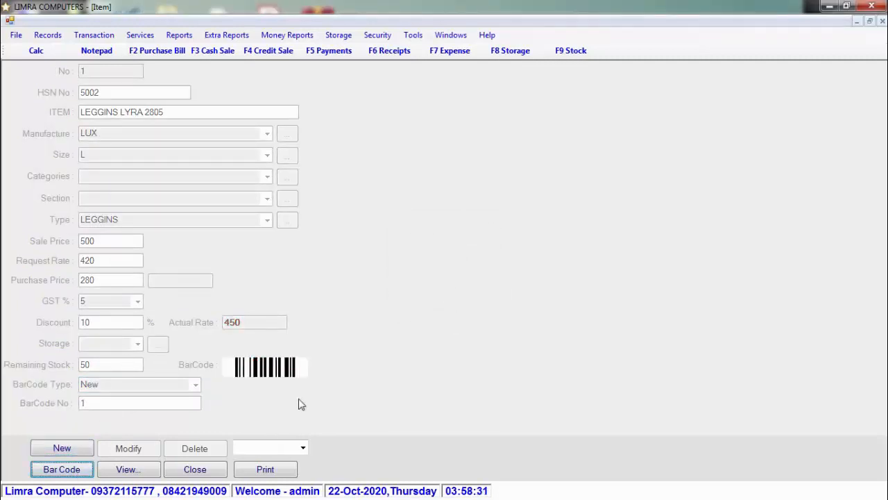
{"action": "left_click", "coordinate": [303, 449]}
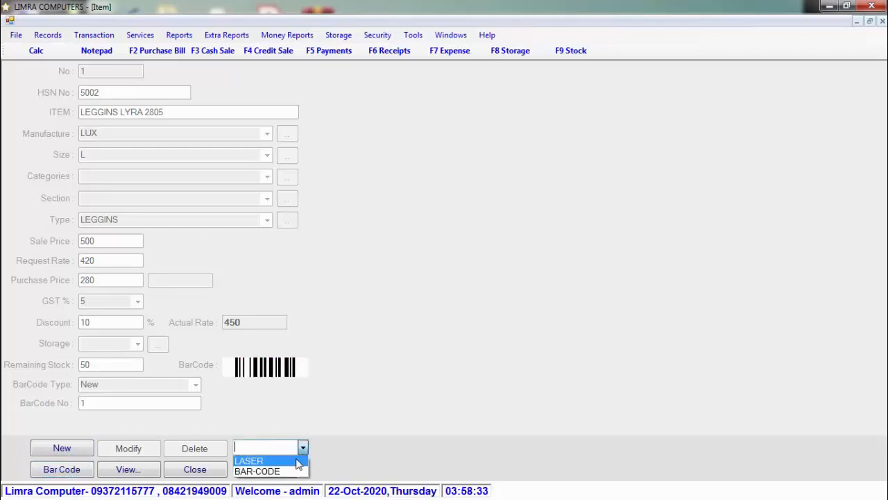
{"action": "left_click", "coordinate": [295, 462]}
{"action": "left_click", "coordinate": [303, 448]}
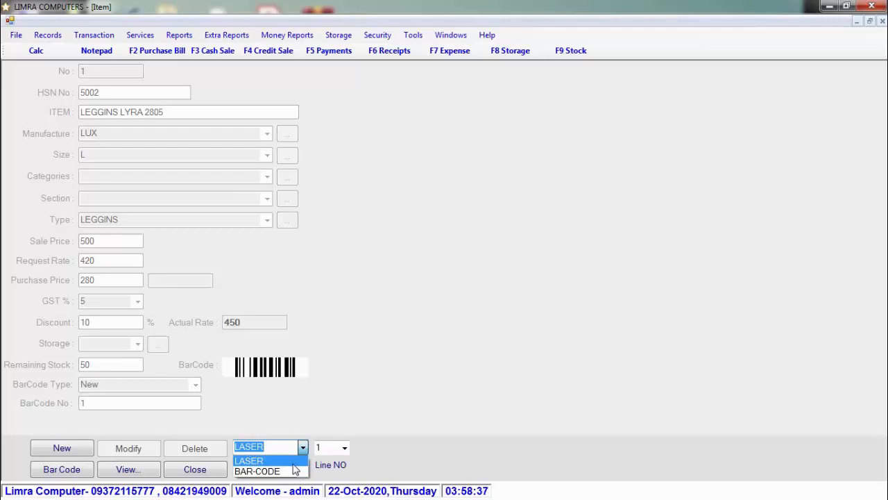
{"action": "left_click", "coordinate": [295, 462]}
- Print 25 laser barcode labels, view the preview at 150%, and close it
{"action": "left_click", "coordinate": [288, 472]}
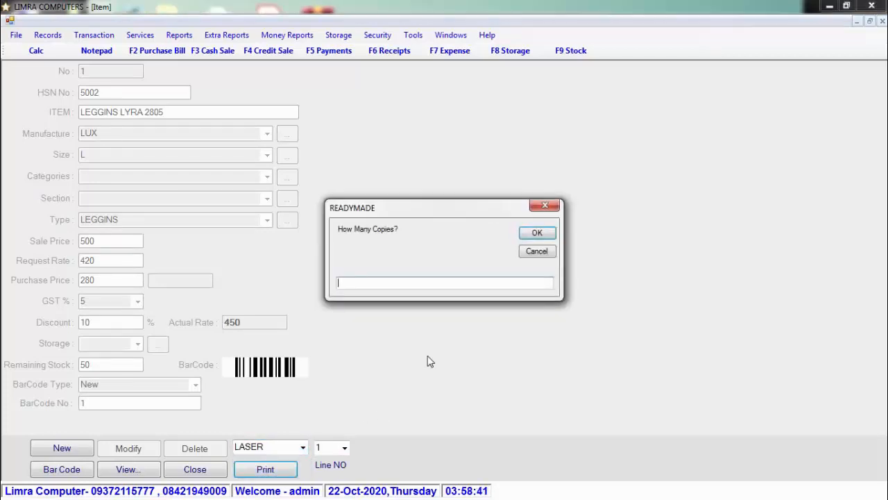
{"action": "type", "text": "25"}
{"action": "key", "text": "Return"}
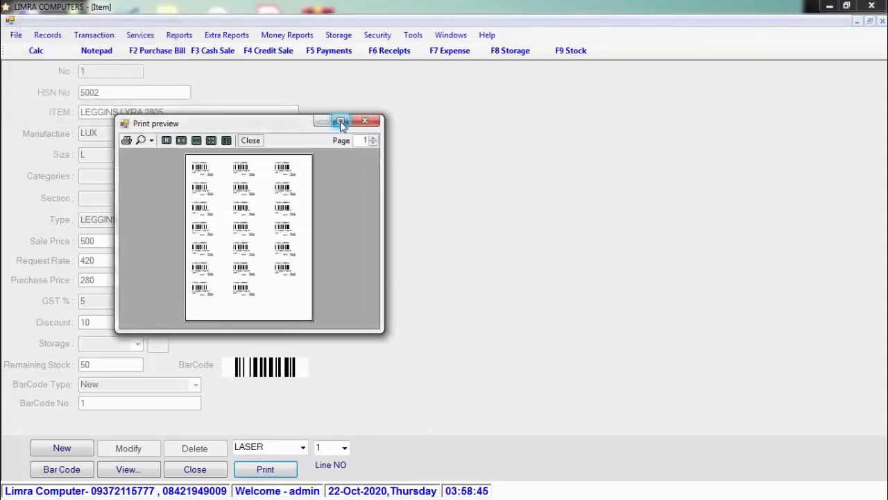
{"action": "left_click", "coordinate": [340, 120]}
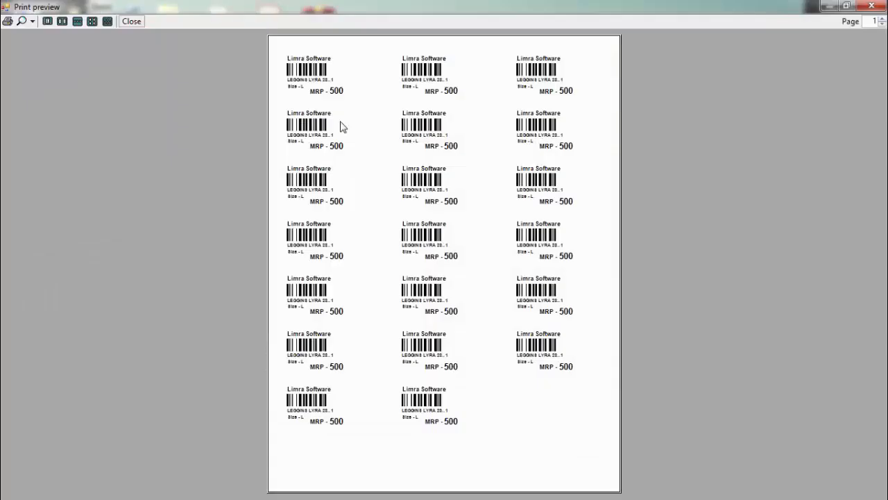
{"action": "left_click", "coordinate": [32, 21]}
{"action": "left_click", "coordinate": [54, 81]}
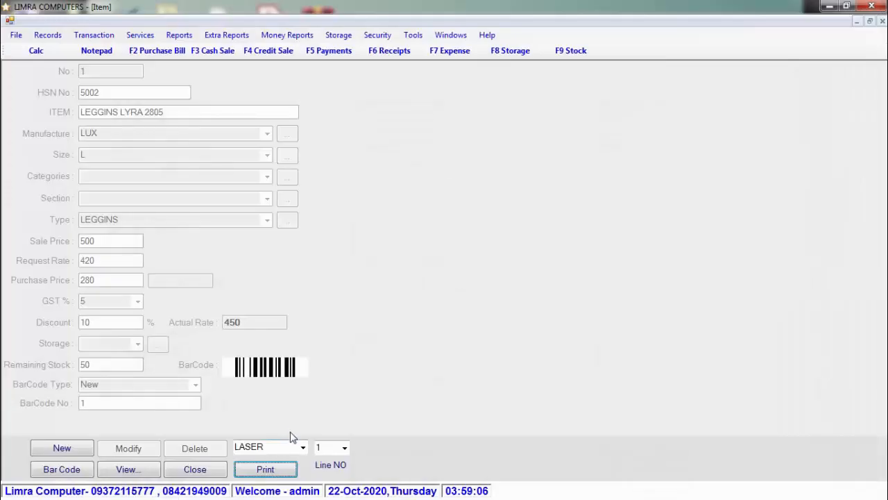
{"action": "left_click", "coordinate": [303, 448]}
{"action": "left_click", "coordinate": [303, 449]}
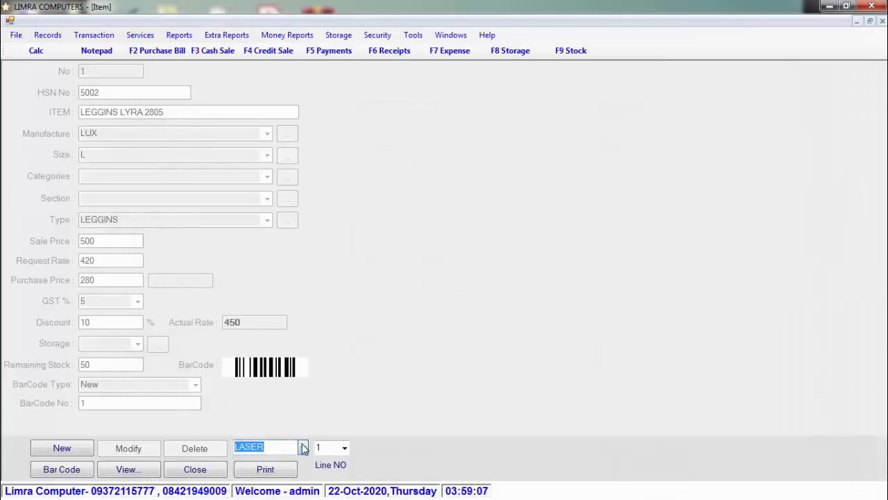
- Switch the label format to BAR-CODE, print 10 copies, and close the two-across preview
{"action": "left_click", "coordinate": [303, 448]}
{"action": "left_click", "coordinate": [283, 472]}
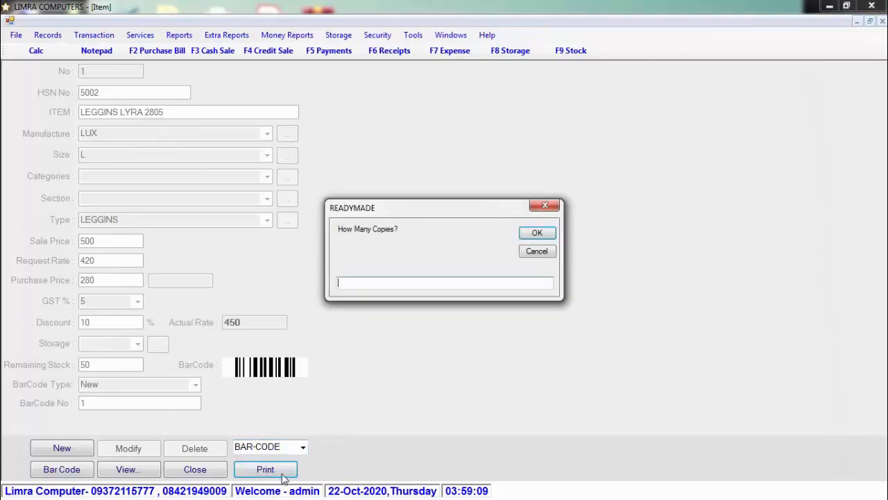
{"action": "type", "text": "10"}
{"action": "key", "text": "Return"}
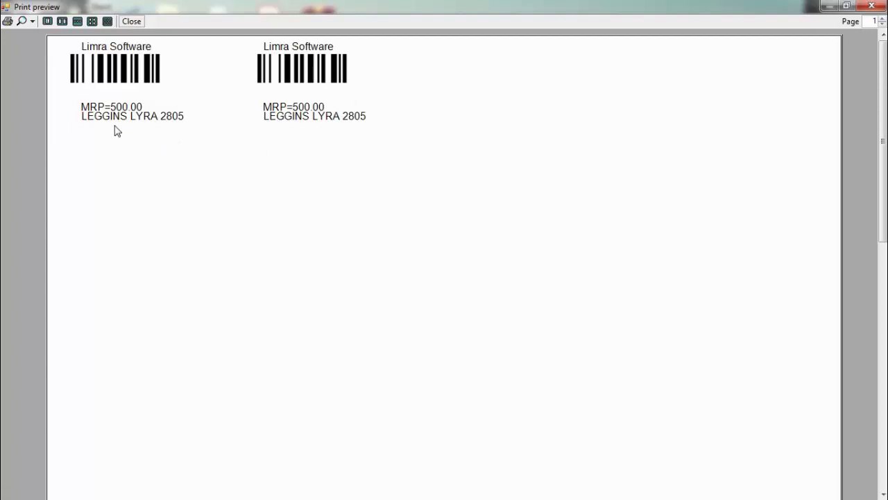
{"action": "left_click", "coordinate": [133, 22]}
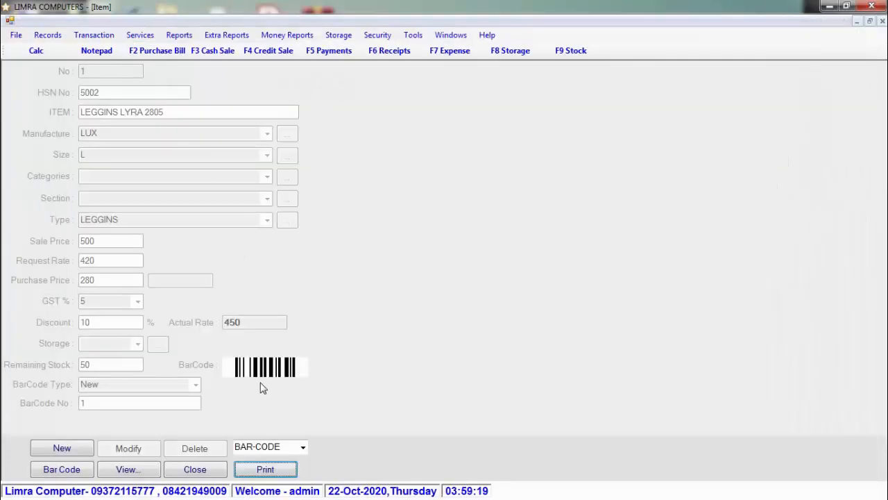
- Start a new item with HSN number 5002 named BRA 5024
{"action": "left_click", "coordinate": [78, 449]}
{"action": "type", "text": "5002"}
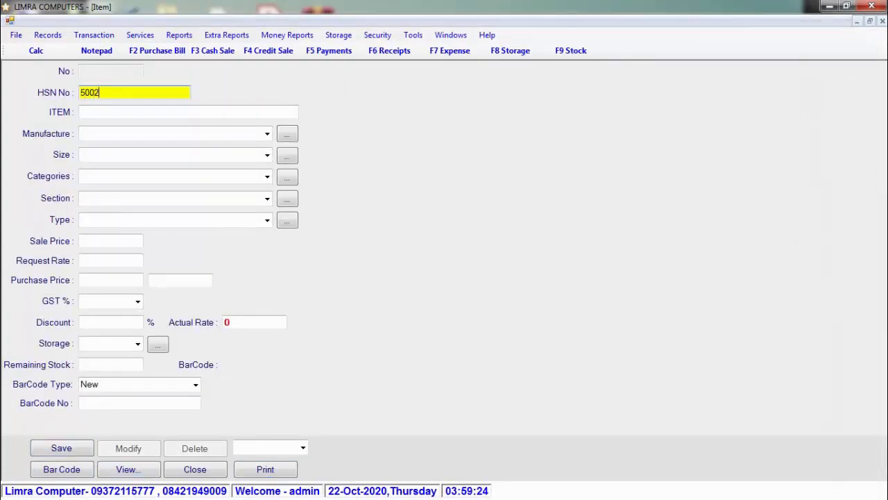
{"action": "key", "text": "Return"}
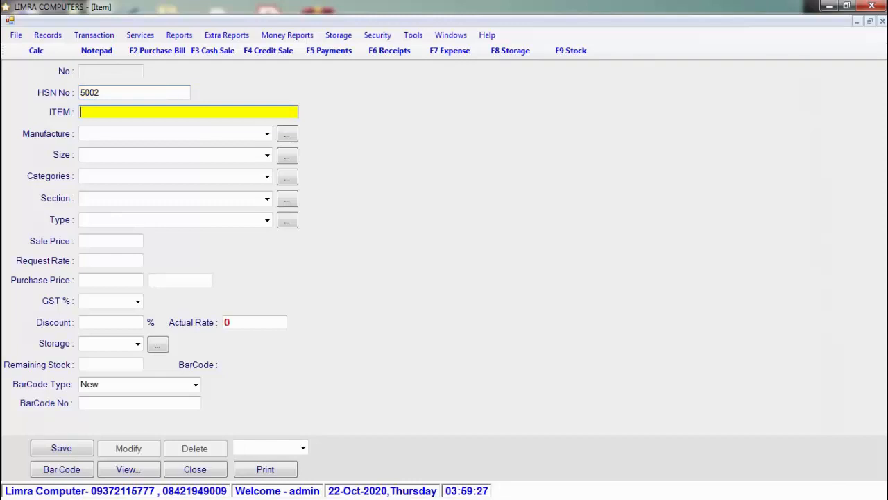
{"action": "type", "text": "BRA 5024"}
{"action": "key", "text": "Return"}
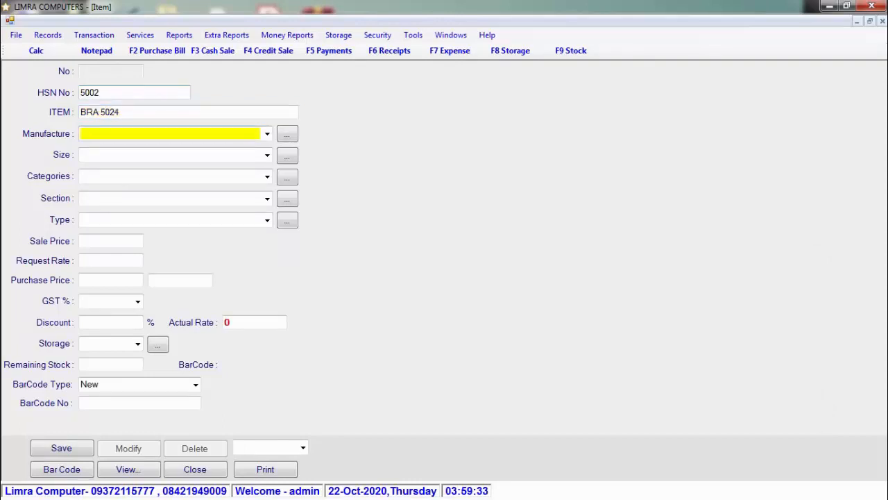
- Add the new manufacturer SIXE and select it for the item
{"action": "left_click", "coordinate": [288, 137]}
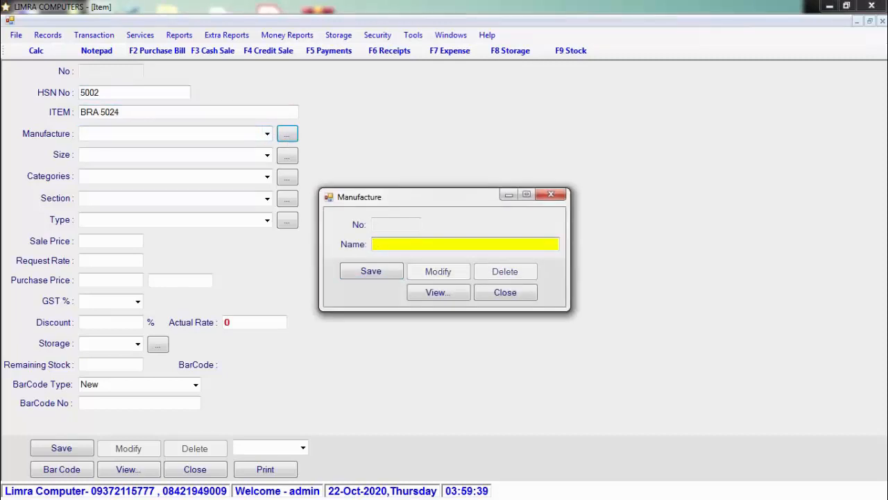
{"action": "type", "text": "SIX"}
{"action": "key", "text": "Return"}
{"action": "key", "text": "Return"}
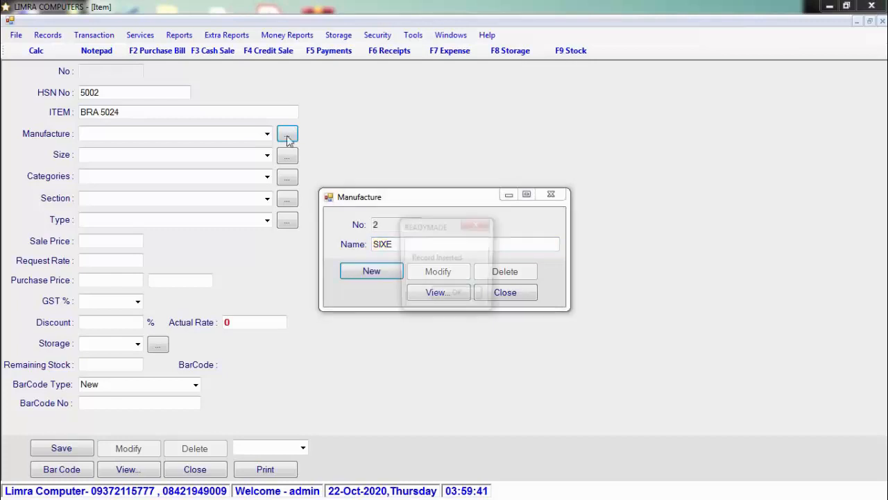
{"action": "key", "text": "Return"}
{"action": "key", "text": "Escape"}
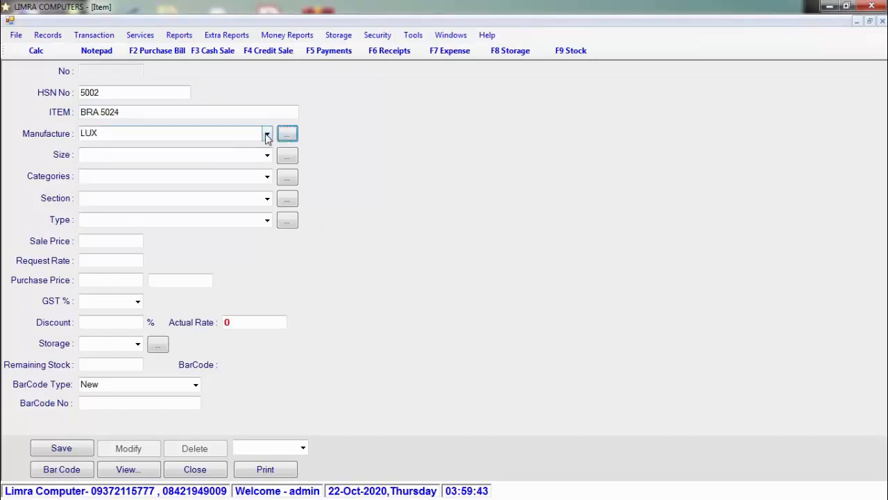
{"action": "left_click", "coordinate": [266, 134]}
{"action": "left_click", "coordinate": [229, 159]}
- Pick size L and create the new item type BRA
{"action": "left_click", "coordinate": [268, 155]}
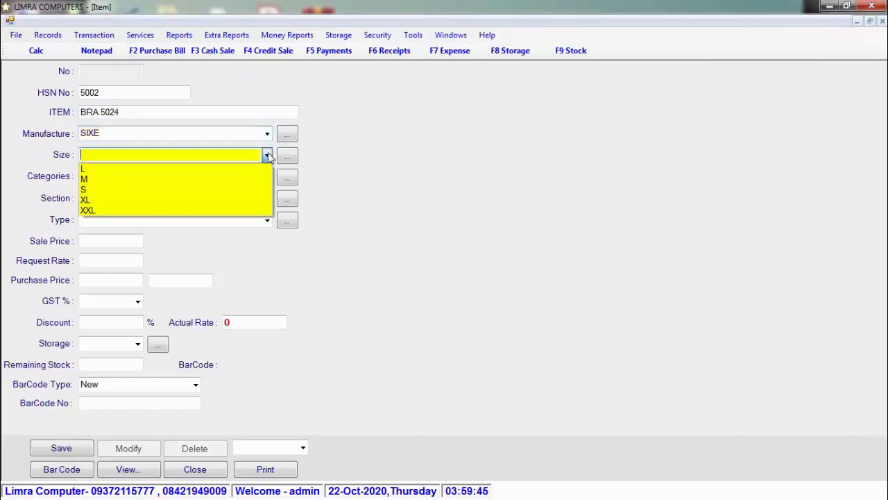
{"action": "left_click", "coordinate": [263, 172]}
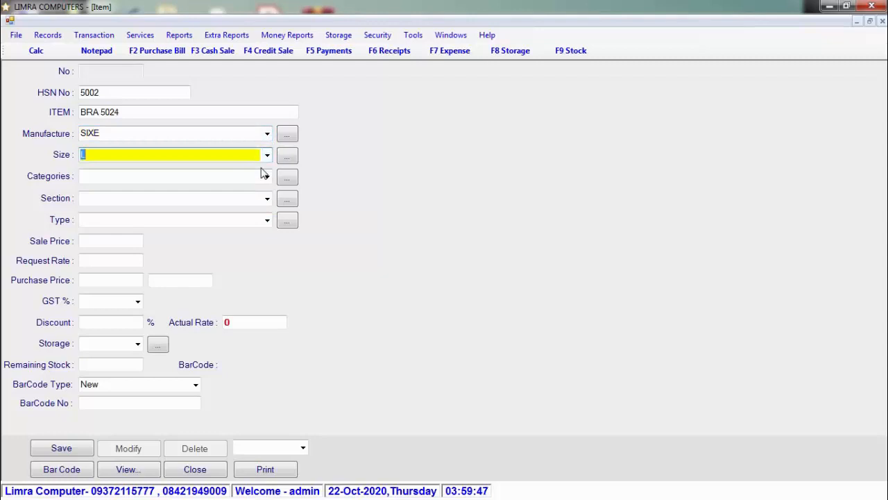
{"action": "left_click", "coordinate": [267, 220]}
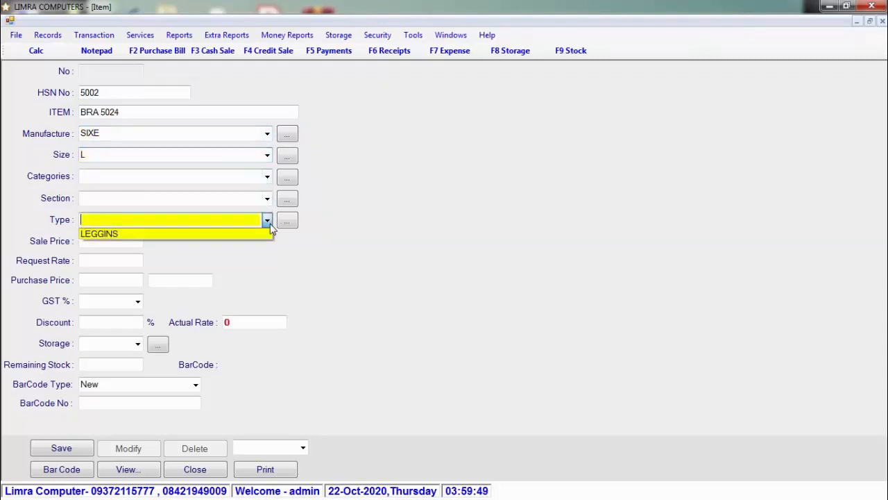
{"action": "left_click", "coordinate": [267, 220]}
{"action": "left_click", "coordinate": [293, 223]}
{"action": "type", "text": "B"}
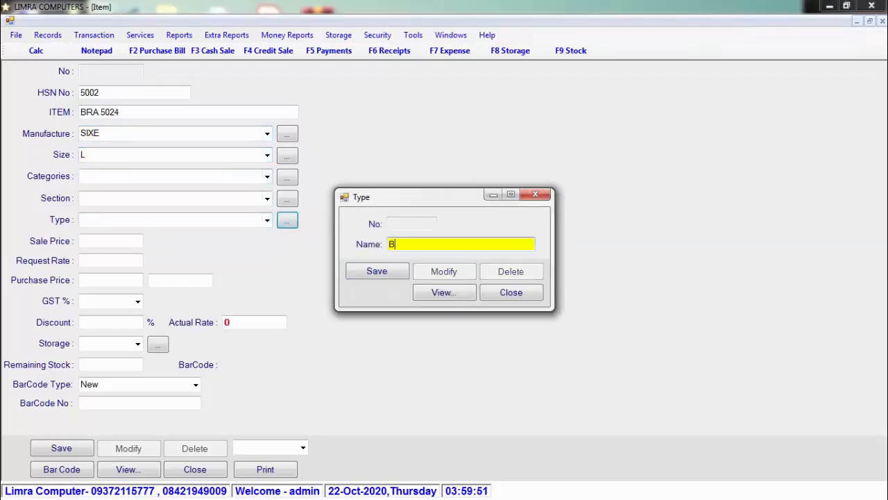
{"action": "type", "text": "RA"}
{"action": "key", "text": "BackSpace"}
{"action": "type", "text": "RA"}
{"action": "key", "text": "Return"}
{"action": "key", "text": "Return"}
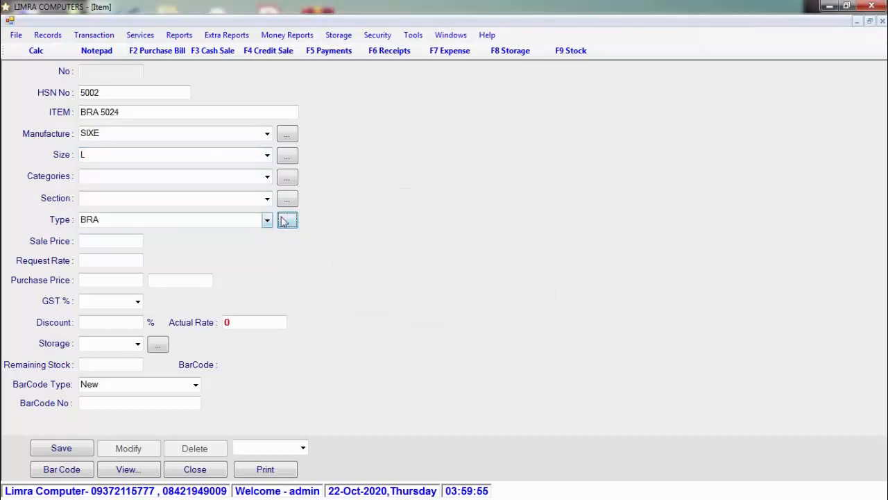
- Enter sale price 240, request rate 200, purchase price 120, GST 5% and 10% discount
{"action": "left_click", "coordinate": [132, 242]}
{"action": "type", "text": "2"}
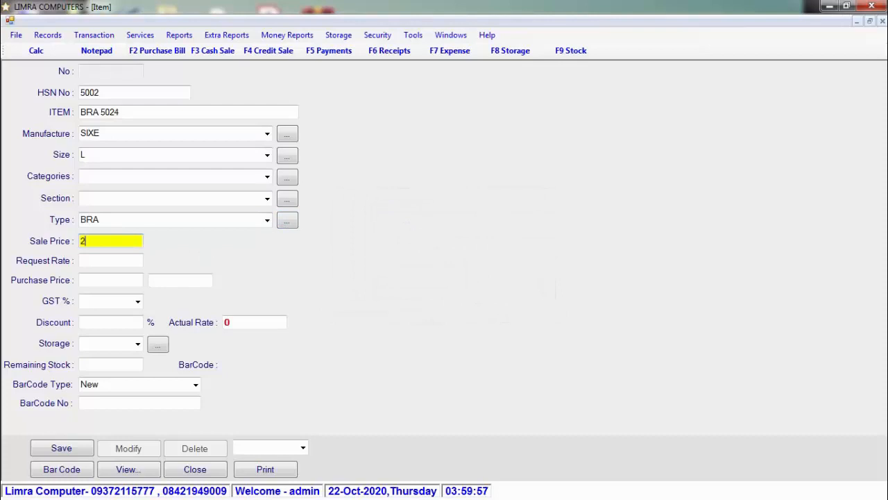
{"action": "type", "text": "40"}
{"action": "key", "text": "Return"}
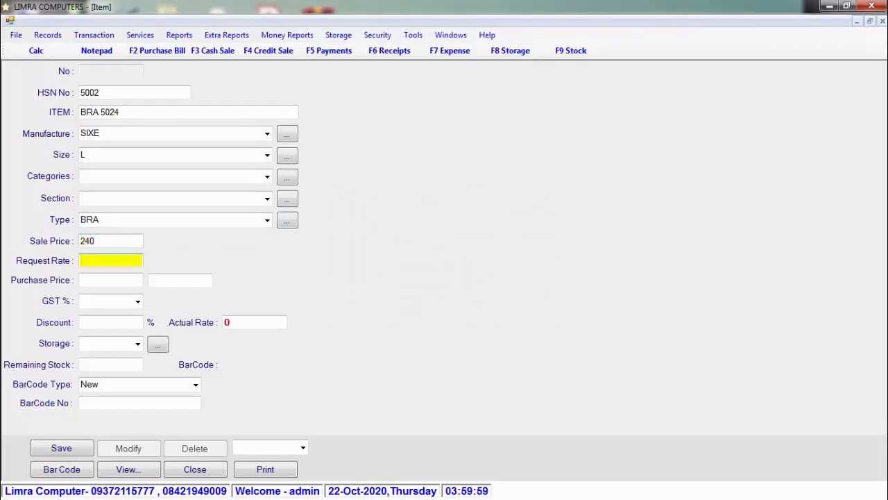
{"action": "type", "text": "200"}
{"action": "key", "text": "Return"}
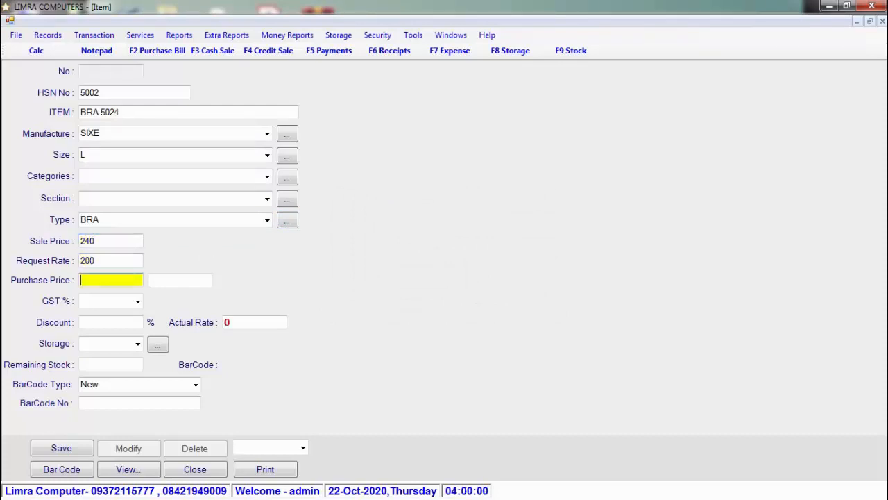
{"action": "type", "text": "120"}
{"action": "key", "text": "Return"}
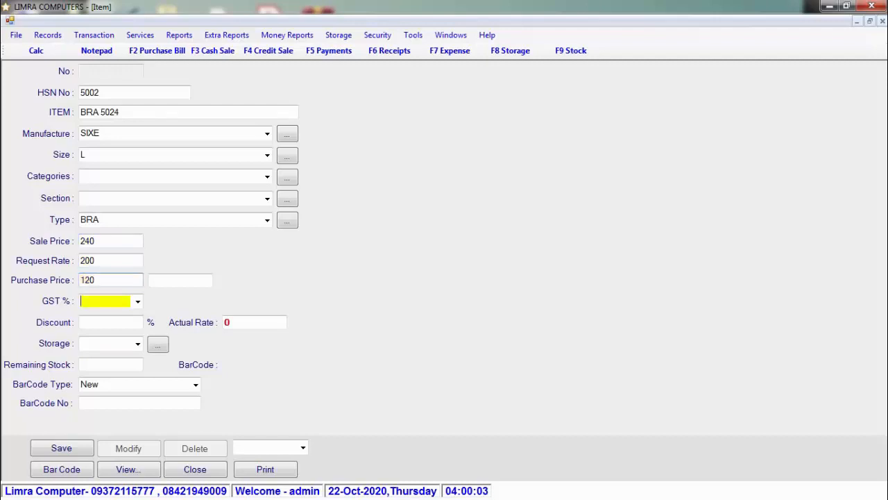
{"action": "key", "text": "Return"}
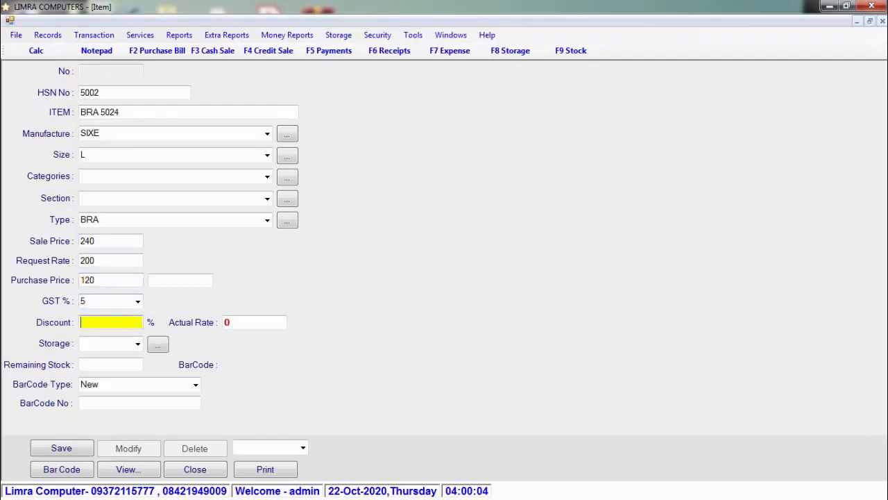
{"action": "type", "text": "10"}
{"action": "key", "text": "Return"}
{"action": "key", "text": "Return"}
{"action": "key", "text": "Return"}
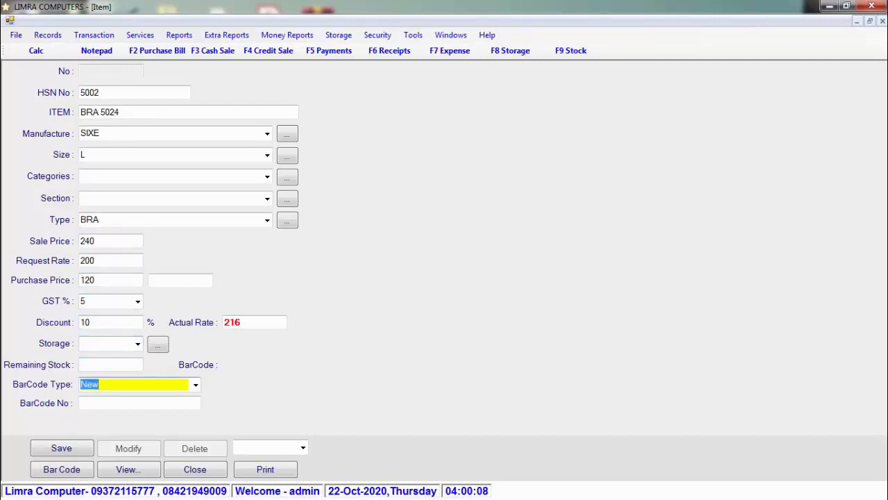
{"action": "left_click", "coordinate": [196, 386]}
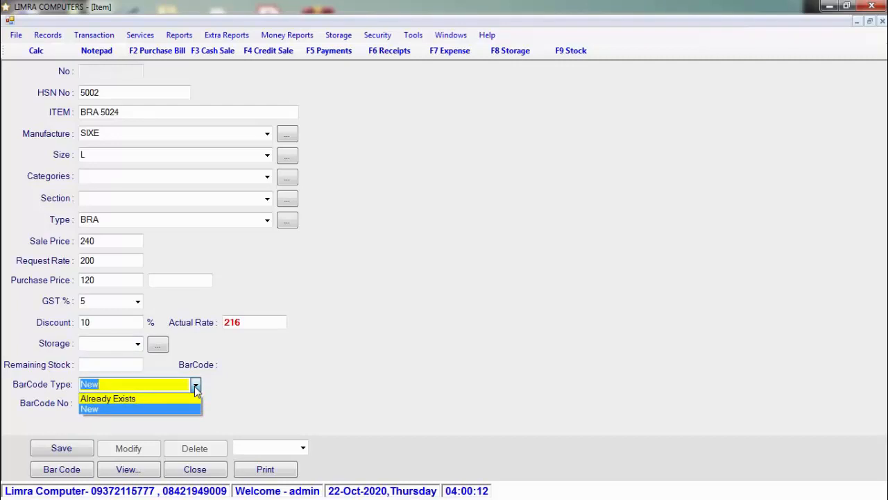
{"action": "key", "text": "Up"}
{"action": "key", "text": "Return"}
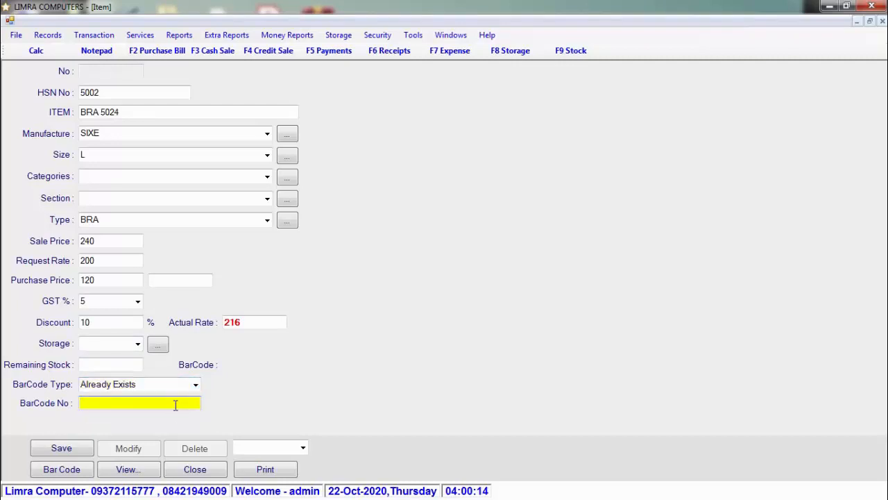
{"action": "left_click", "coordinate": [83, 450]}
- Close the saved BRA 5024 item form and open Transaction > Purchase Bill
{"action": "left_click", "coordinate": [454, 299]}
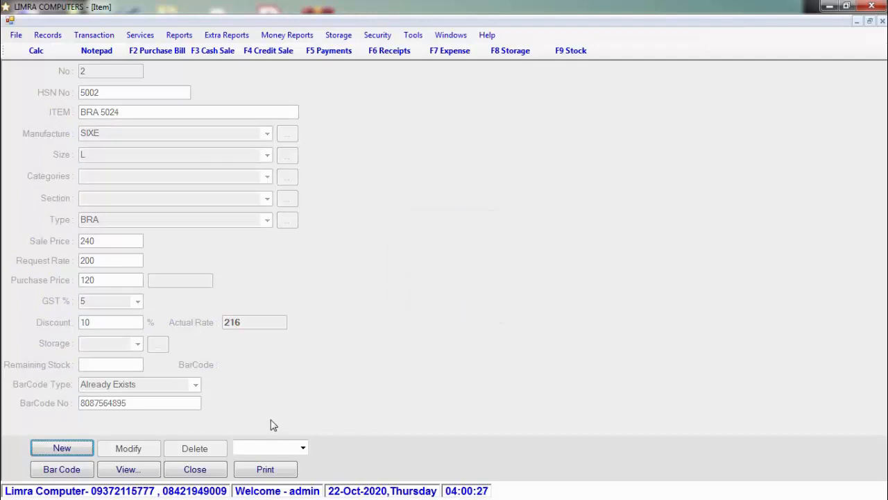
{"action": "left_click", "coordinate": [216, 472]}
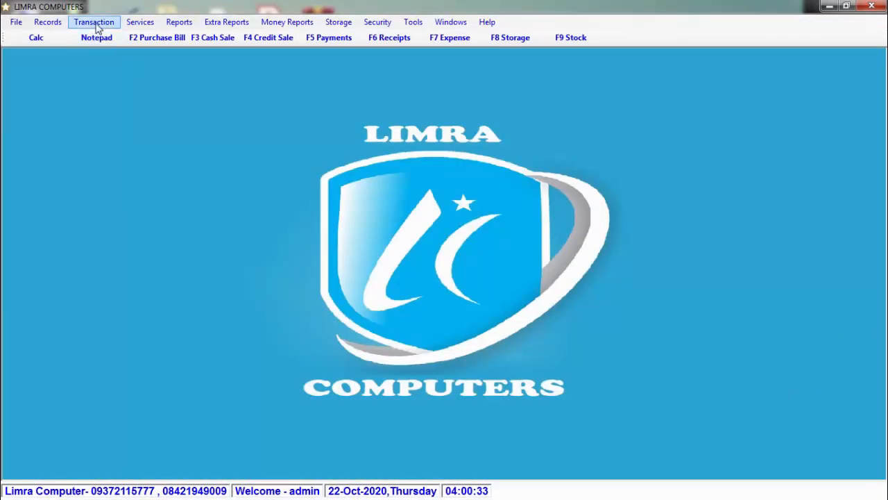
{"action": "left_click", "coordinate": [95, 23]}
{"action": "left_click", "coordinate": [91, 40]}
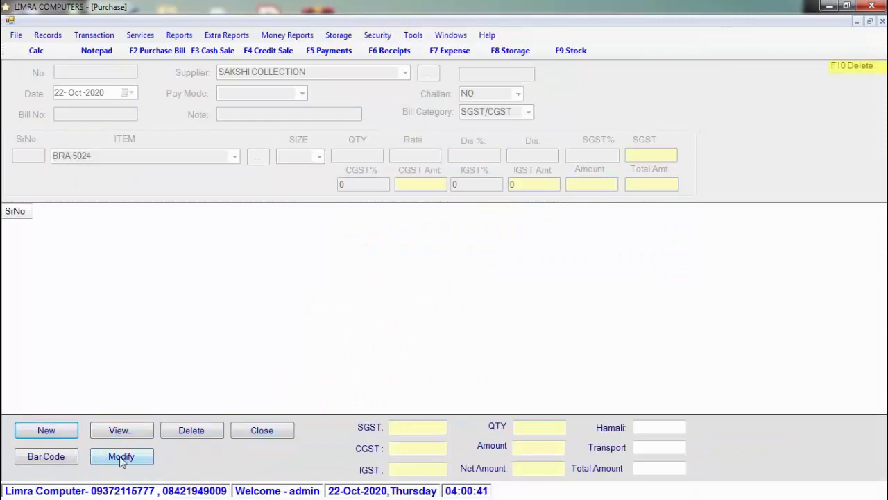
- Start a new purchase bill with bill number 123
{"action": "left_click", "coordinate": [66, 435]}
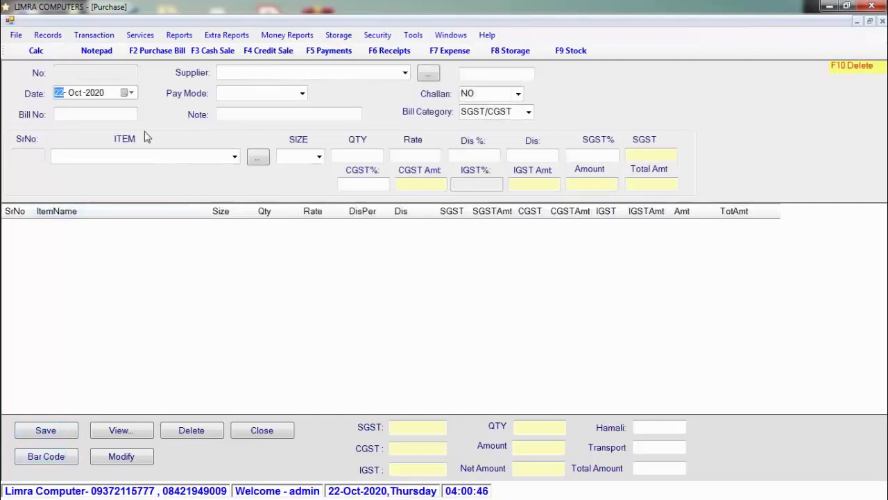
{"action": "left_click", "coordinate": [130, 93]}
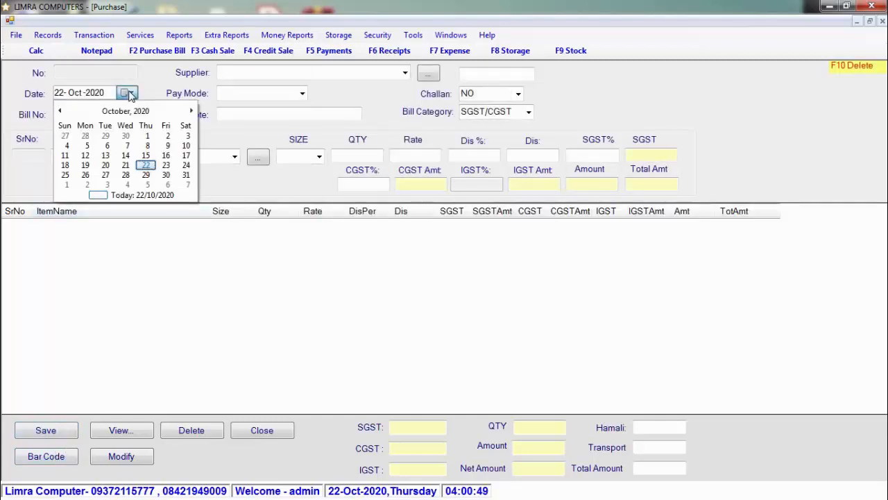
{"action": "left_click", "coordinate": [130, 94]}
{"action": "left_click", "coordinate": [118, 111]}
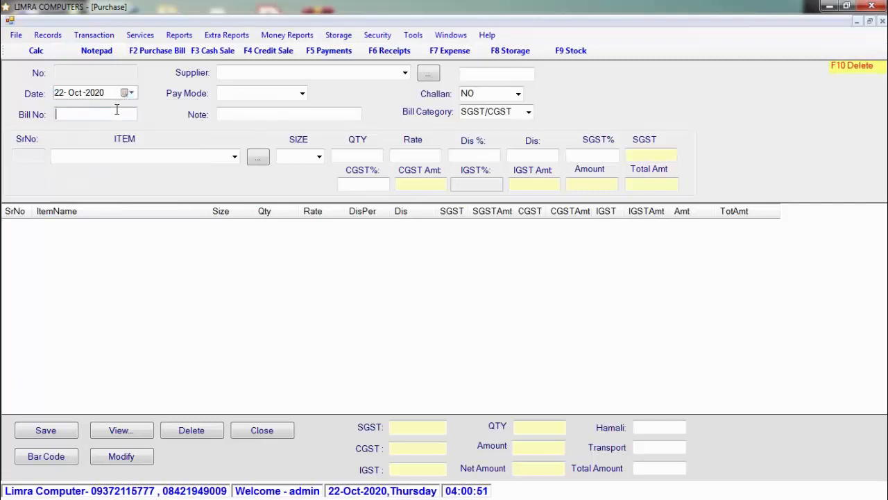
{"action": "type", "text": "123"}
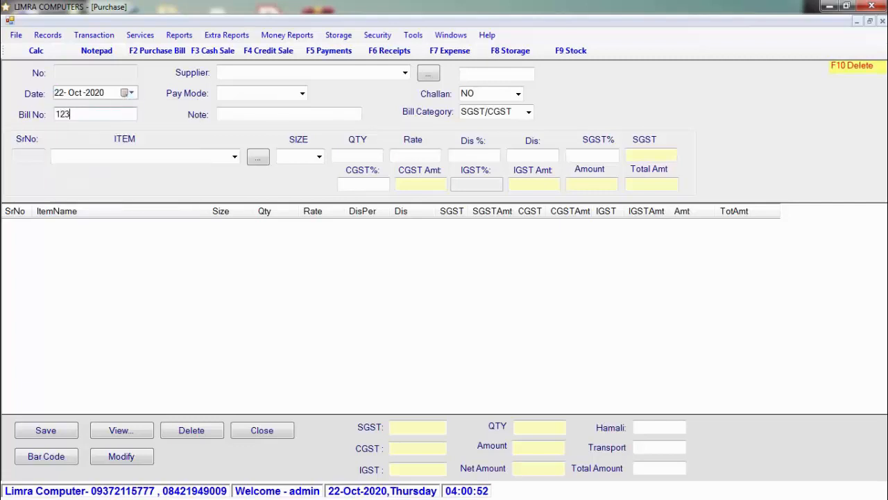
- Create the new supplier ABC and select it as the bill's supplier
{"action": "left_click", "coordinate": [405, 73]}
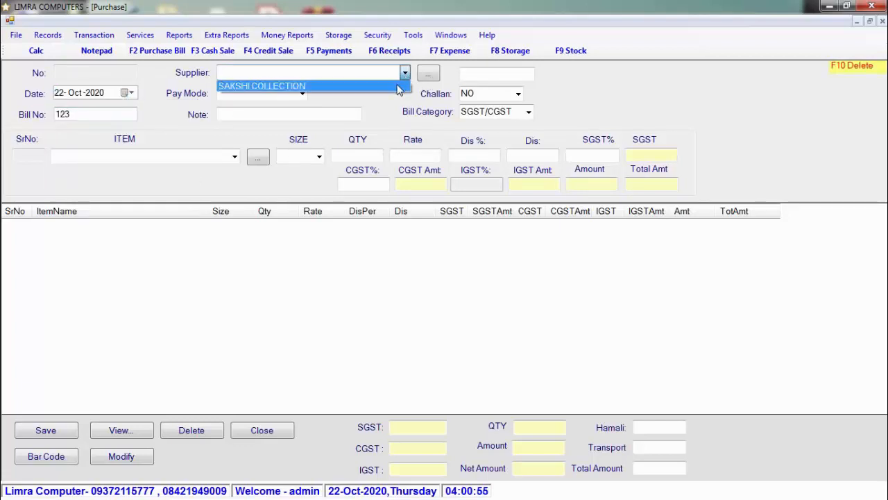
{"action": "left_click", "coordinate": [387, 73]}
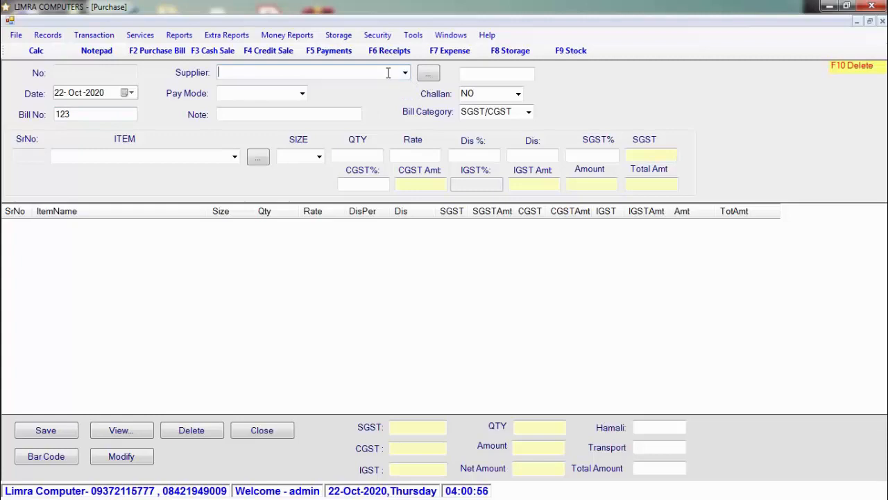
{"action": "left_click", "coordinate": [428, 73]}
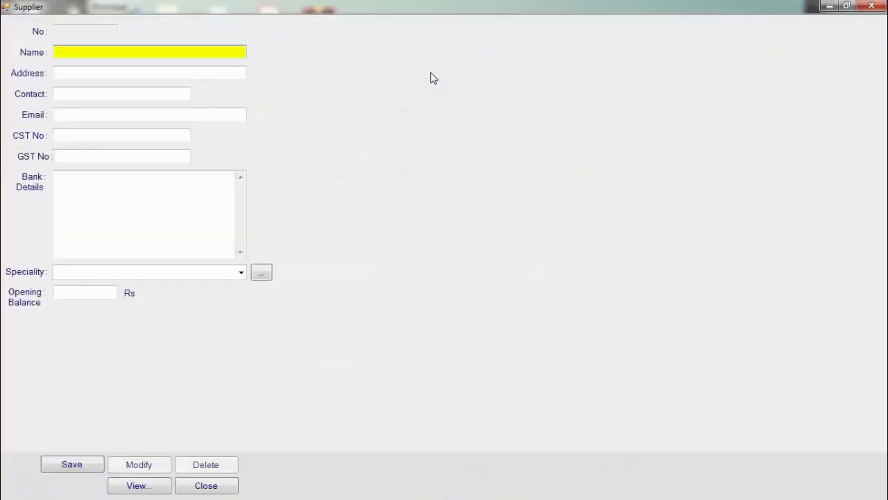
{"action": "type", "text": "ABC"}
{"action": "key", "text": "Tab"}
{"action": "key", "text": "Return"}
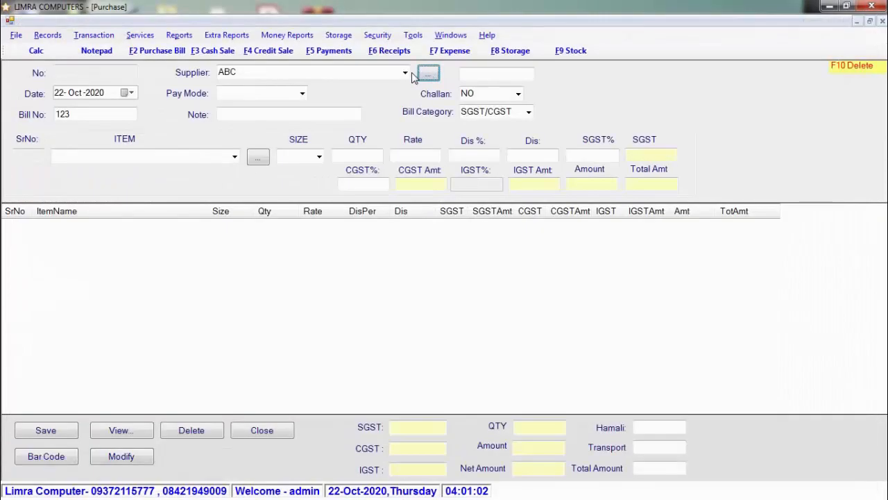
{"action": "left_click", "coordinate": [405, 72]}
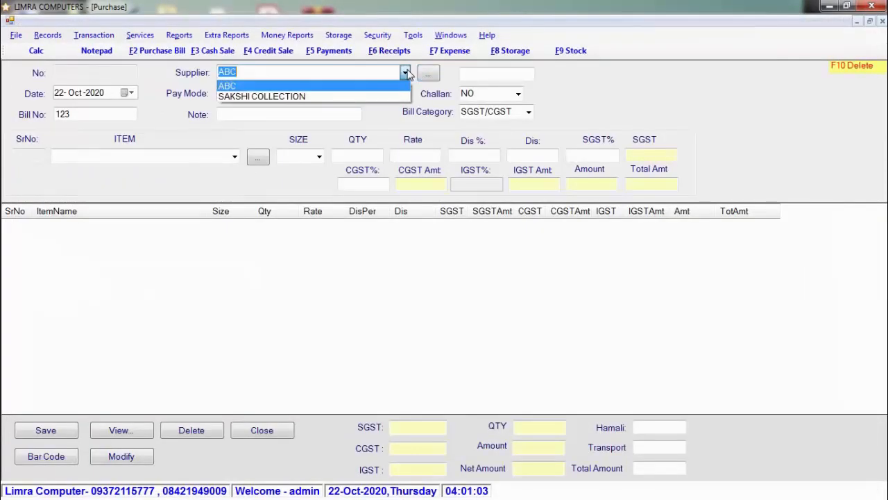
{"action": "left_click", "coordinate": [402, 81]}
{"action": "left_click", "coordinate": [303, 95]}
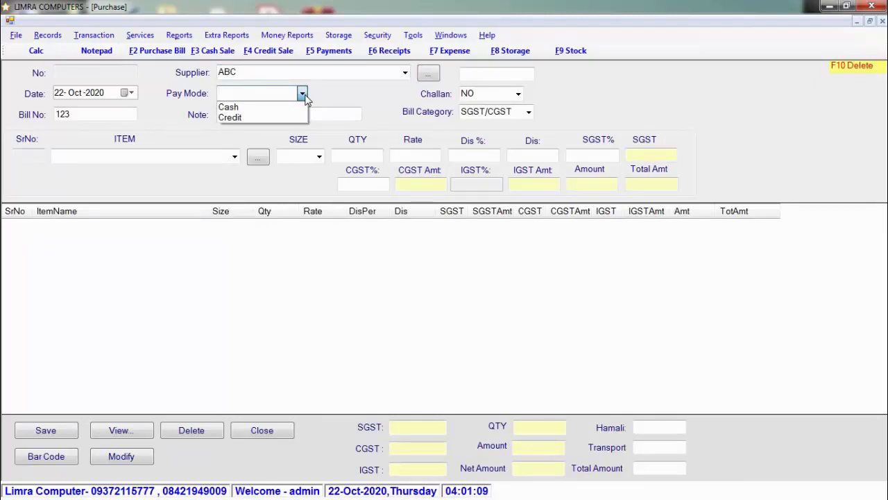
- Make the bill Credit and add 10 BRA 5024 at 2% discount
{"action": "left_click", "coordinate": [295, 117]}
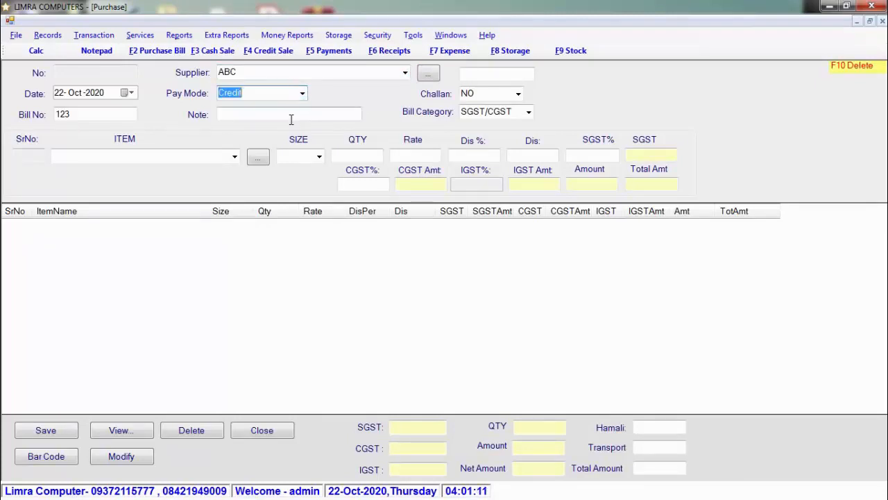
{"action": "left_click", "coordinate": [291, 113]}
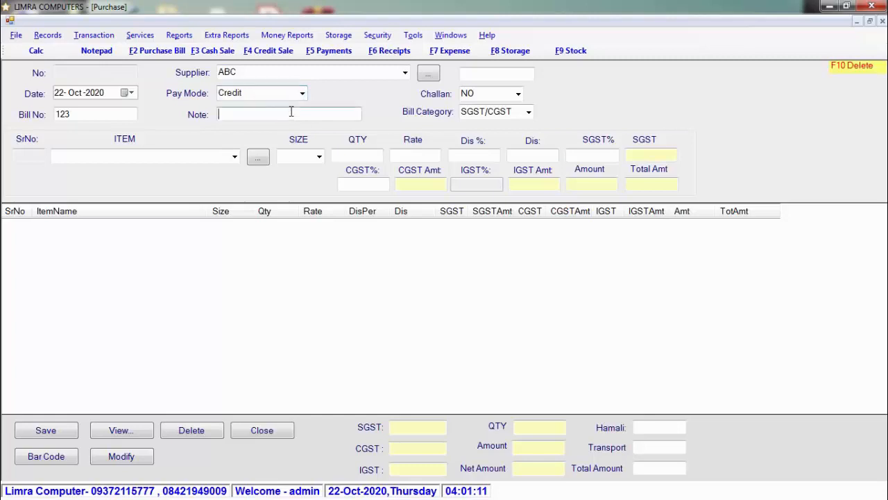
{"action": "left_click", "coordinate": [234, 156]}
{"action": "left_click", "coordinate": [229, 170]}
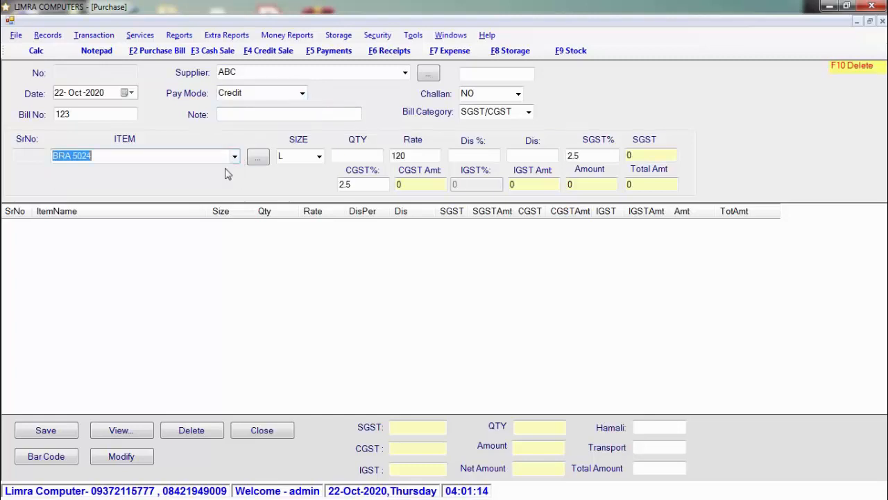
{"action": "key", "text": "Tab"}
{"action": "key", "text": "Tab"}
{"action": "type", "text": "10"}
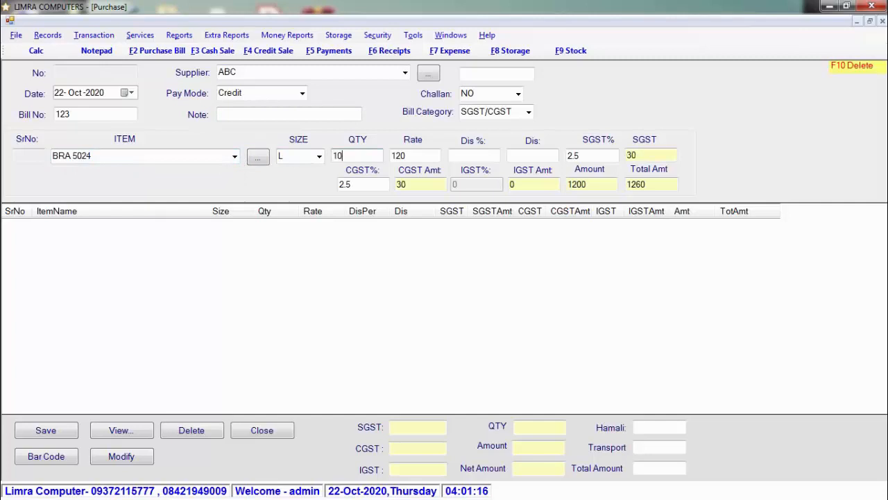
{"action": "key", "text": "Tab"}
{"action": "key", "text": "Tab"}
{"action": "type", "text": "2"}
{"action": "key", "text": "Tab"}
{"action": "key", "text": "Tab"}
{"action": "key", "text": "Tab"}
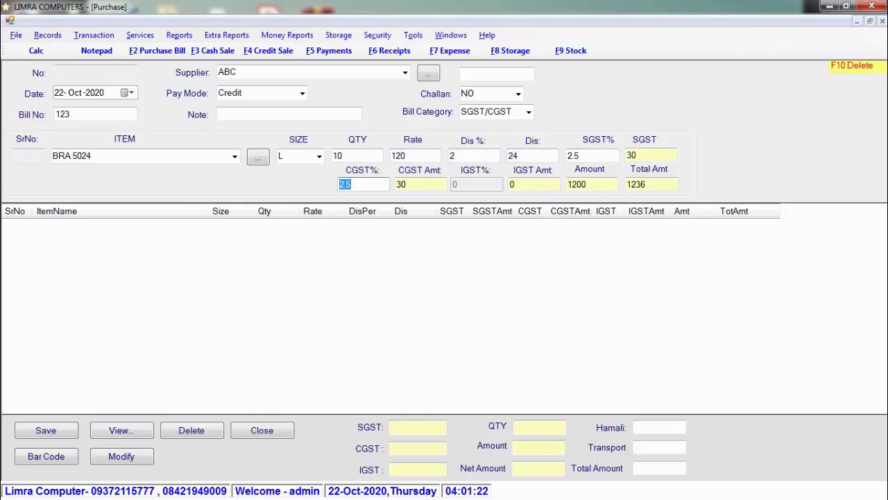
{"action": "key", "text": "Return"}
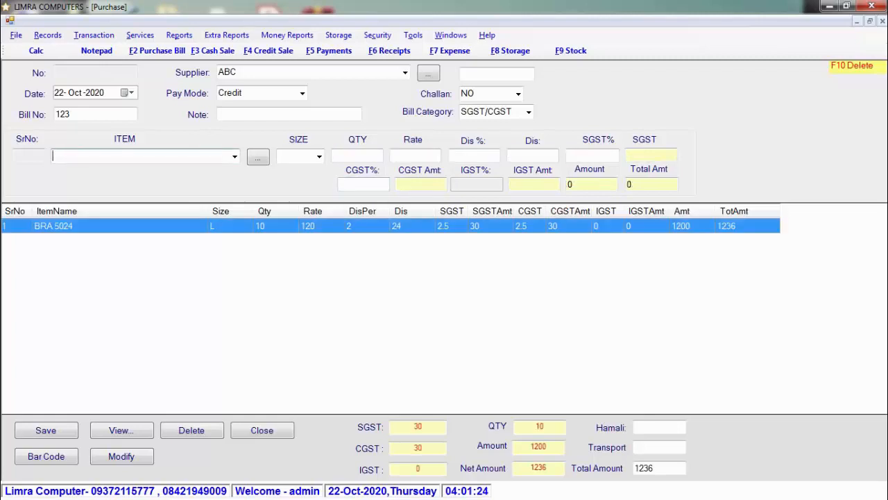
- Add 10 LEGGINS LYRA 2805 to the bill, bringing the total to 4176
{"action": "left_click", "coordinate": [235, 157]}
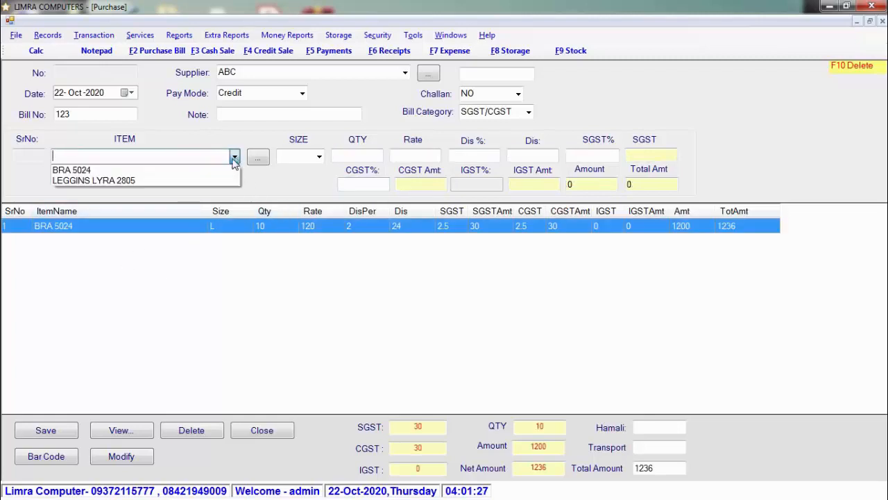
{"action": "left_click", "coordinate": [213, 180]}
{"action": "key", "text": "Tab"}
{"action": "key", "text": "Tab"}
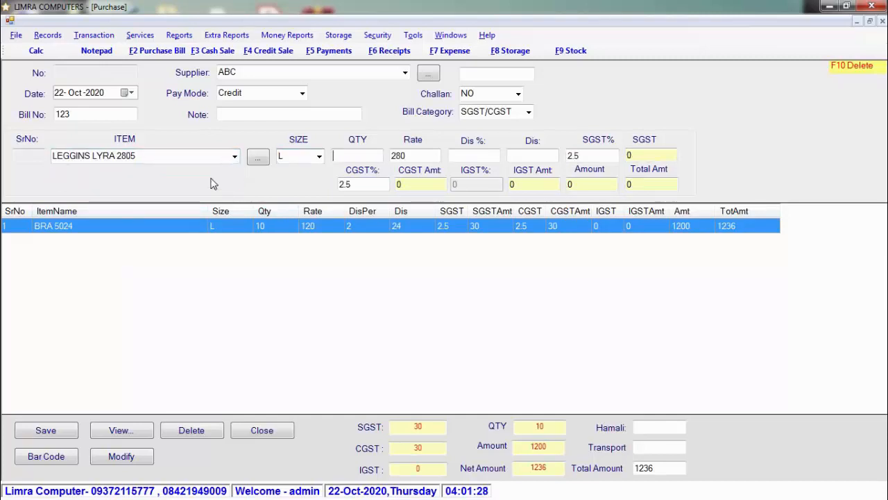
{"action": "type", "text": "10"}
{"action": "key", "text": "Tab"}
{"action": "key", "text": "Tab"}
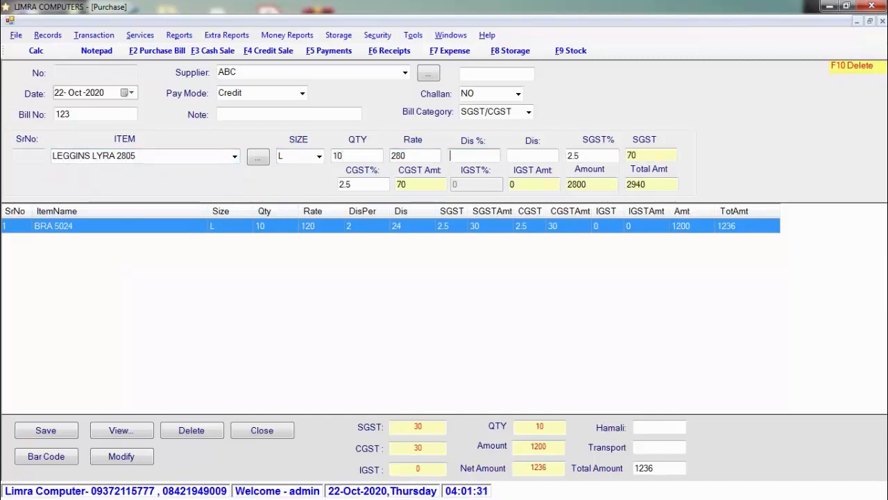
{"action": "key", "text": "Return"}
{"action": "key", "text": "Return"}
{"action": "key", "text": "Return"}
{"action": "key", "text": "Return"}
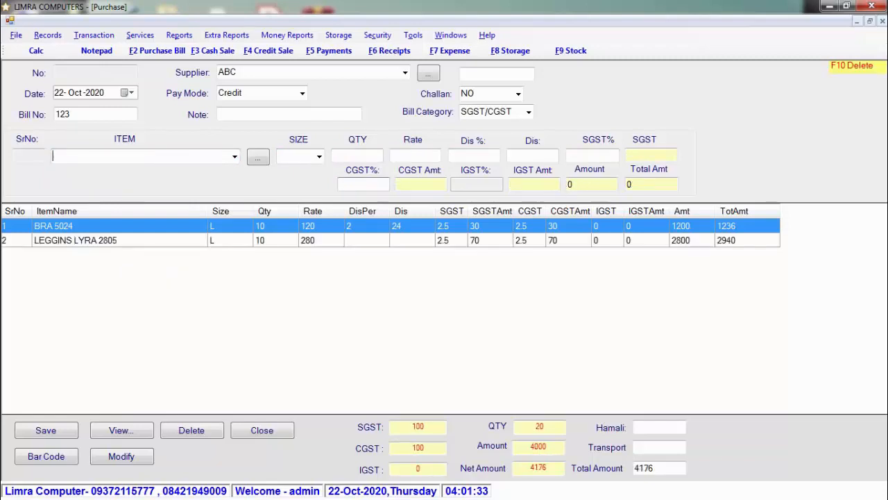
{"action": "left_click", "coordinate": [235, 157]}
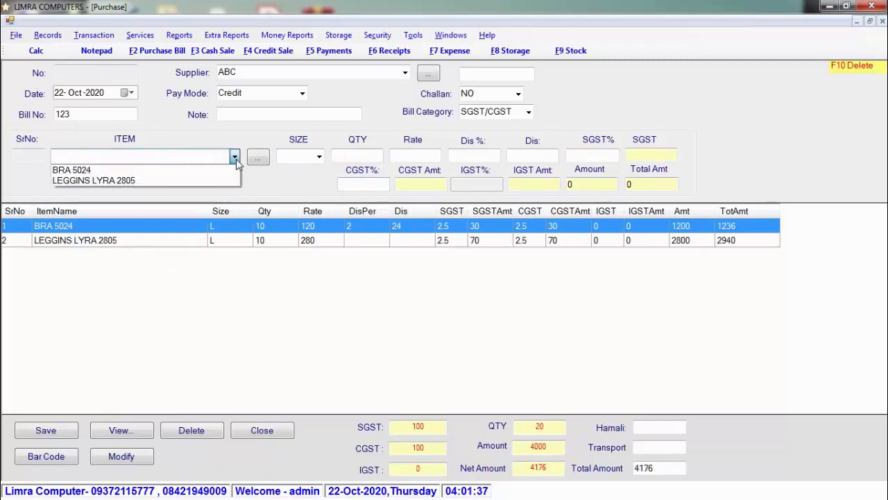
{"action": "left_click", "coordinate": [236, 159]}
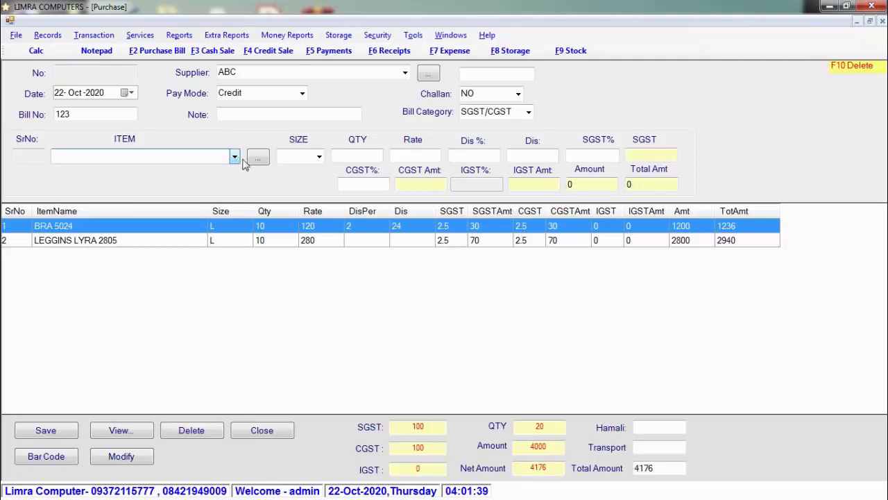
- Create a new item named SHIRT in size L
{"action": "left_click", "coordinate": [258, 158]}
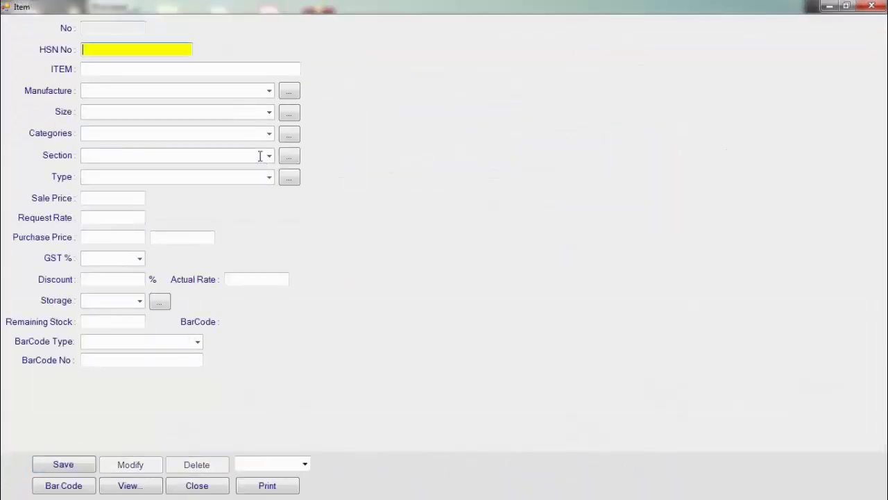
{"action": "type", "text": "SHIRT"}
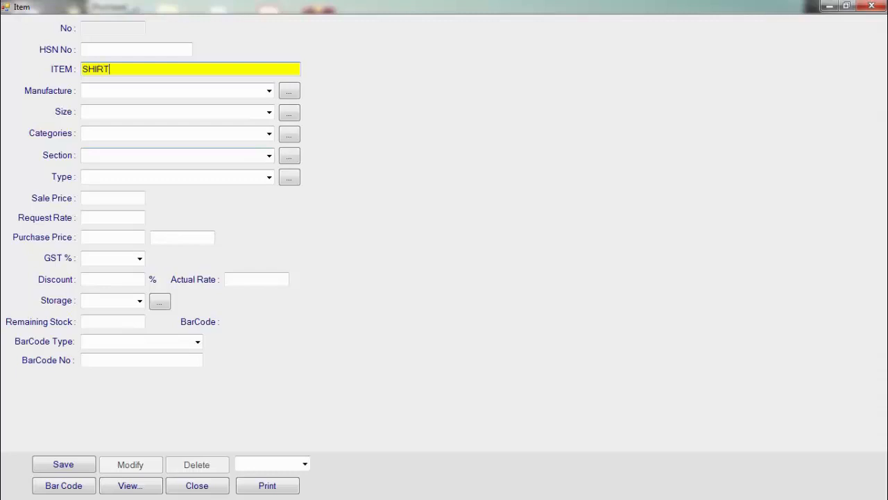
{"action": "key", "text": "Return"}
{"action": "key", "text": "Return"}
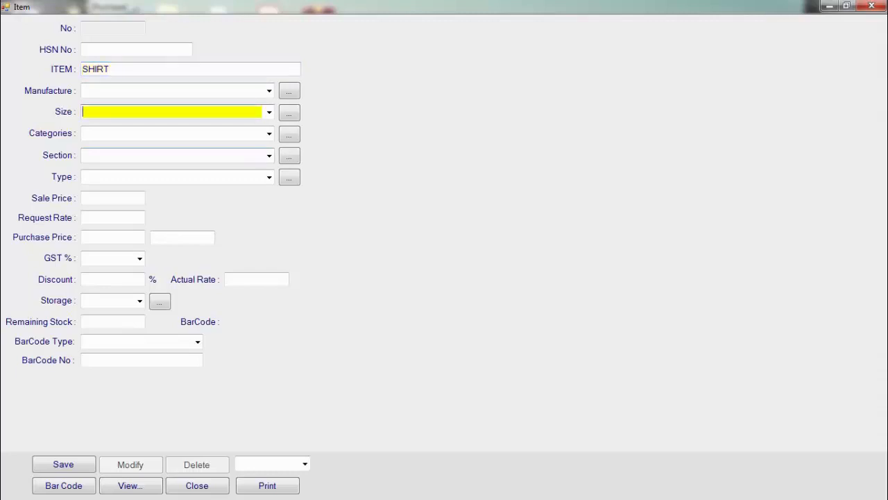
{"action": "type", "text": "L"}
{"action": "key", "text": "Return"}
{"action": "key", "text": "Return"}
{"action": "key", "text": "Return"}
{"action": "key", "text": "Return"}
{"action": "key", "text": "Return"}
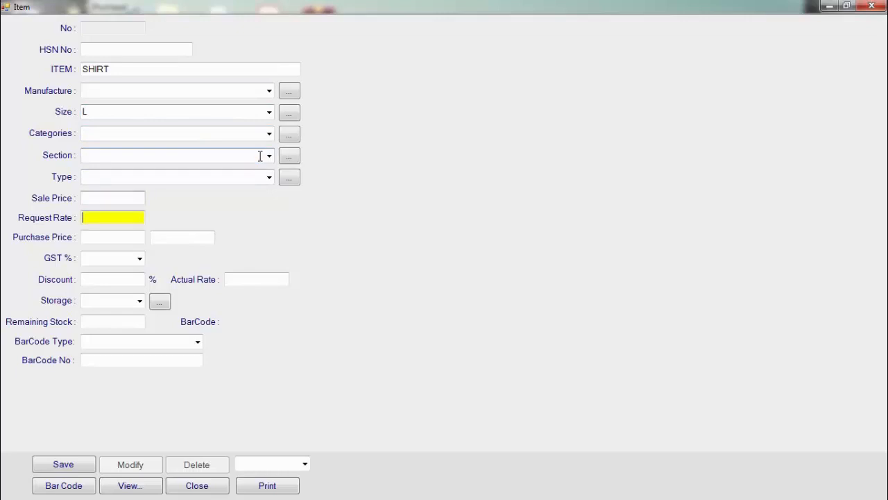
{"action": "key", "text": "shift+Tab"}
- Price SHIRT at 1100 sale, 600 purchase, 5% GST with a New barcode, and save it
{"action": "type", "text": "110"}
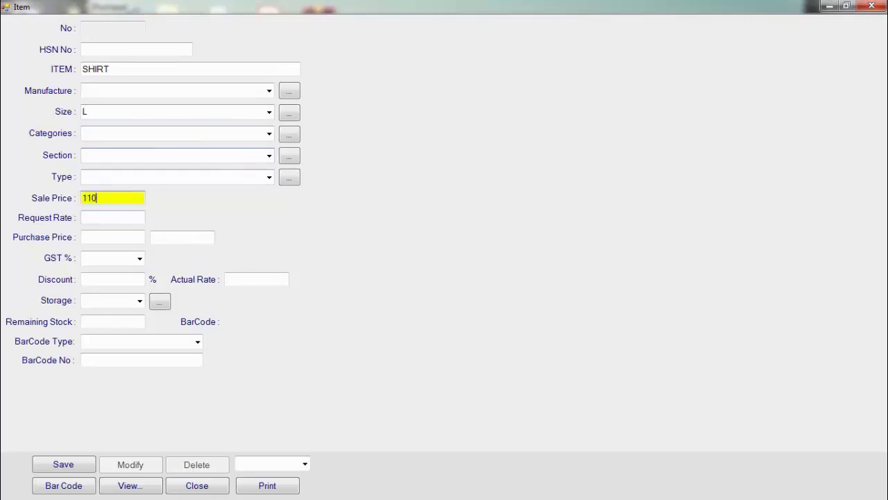
{"action": "type", "text": "0"}
{"action": "key", "text": "Return"}
{"action": "key", "text": "Return"}
{"action": "type", "text": "60"}
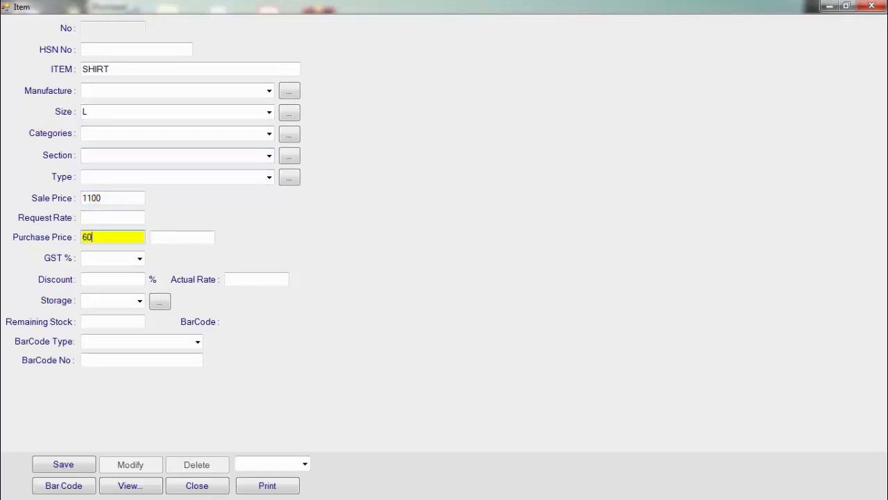
{"action": "type", "text": "0"}
{"action": "key", "text": "Return"}
{"action": "type", "text": "5"}
{"action": "key", "text": "Return"}
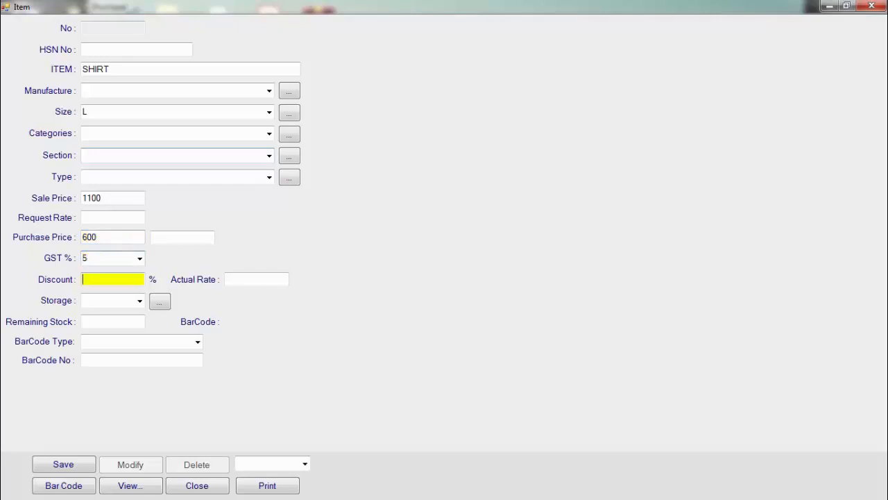
{"action": "key", "text": "Return"}
{"action": "key", "text": "Return"}
{"action": "key", "text": "Return"}
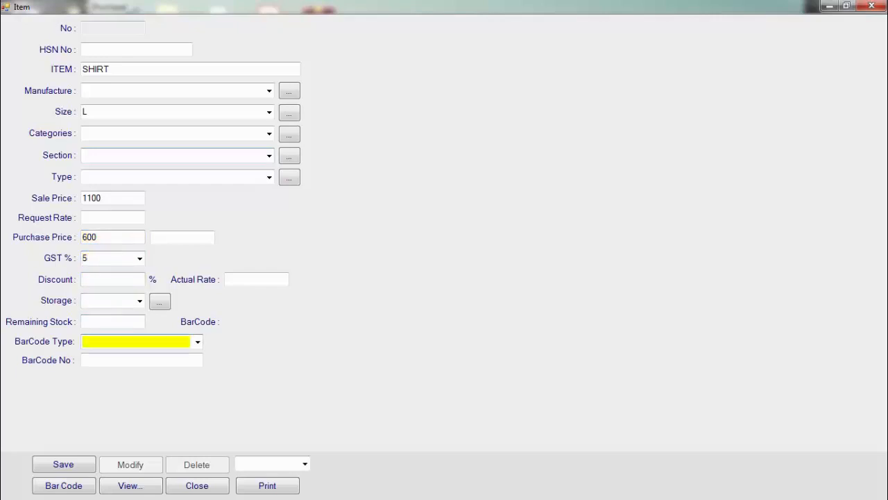
{"action": "type", "text": "New"}
{"action": "key", "text": "Down"}
{"action": "key", "text": "Return"}
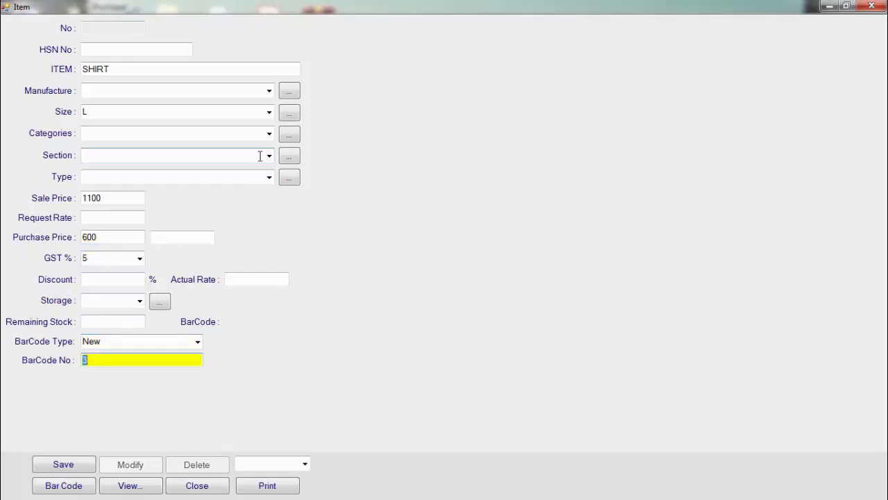
{"action": "left_click", "coordinate": [82, 469]}
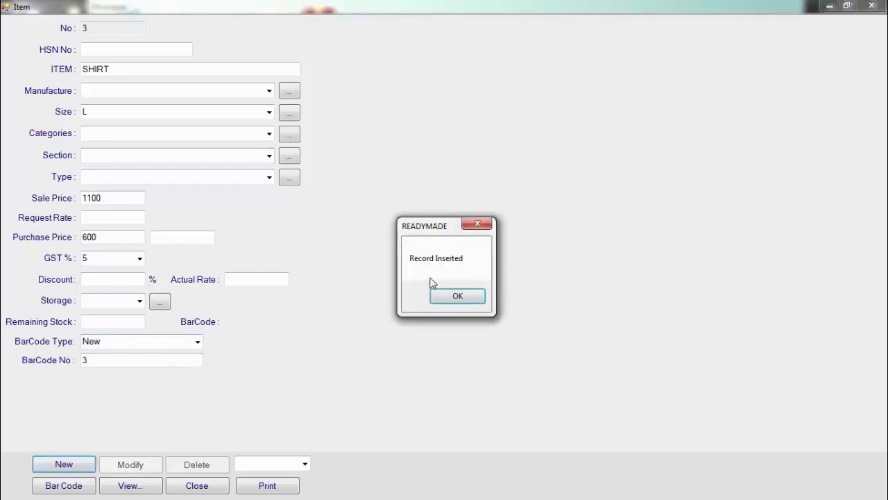
{"action": "left_click", "coordinate": [457, 297]}
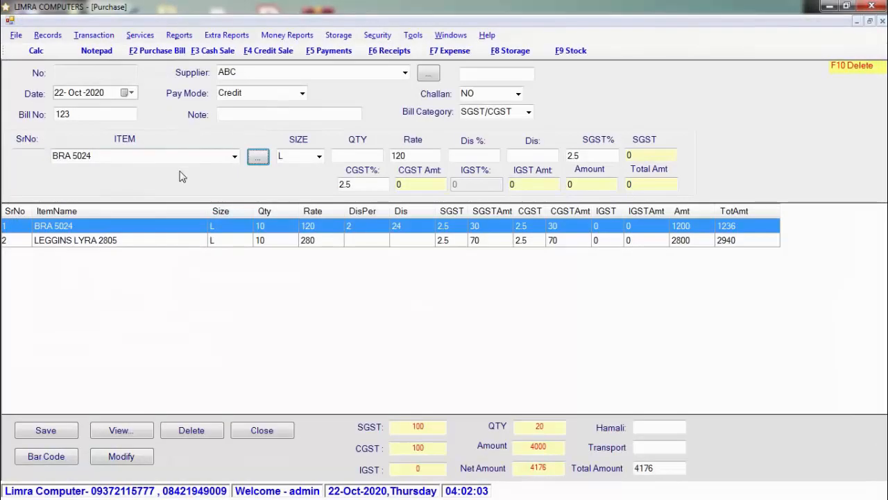
- Add 10 SHIRT at rate 600 with 2% discount as the bill's third line
{"action": "left_click", "coordinate": [185, 158]}
{"action": "type", "text": "SHIRT"}
{"action": "key", "text": "Down"}
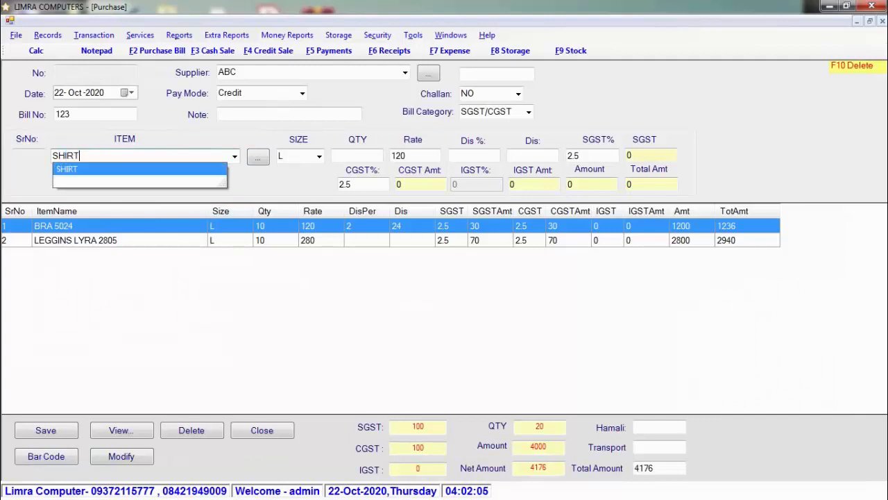
{"action": "key", "text": "Return"}
{"action": "key", "text": "Return"}
{"action": "type", "text": "2"}
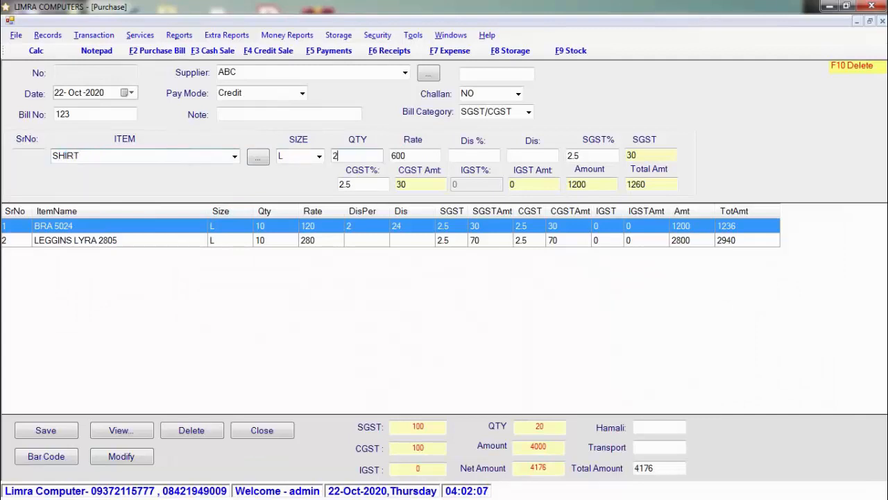
{"action": "key", "text": "BackSpace"}
{"action": "type", "text": "10"}
{"action": "key", "text": "Return"}
{"action": "key", "text": "Return"}
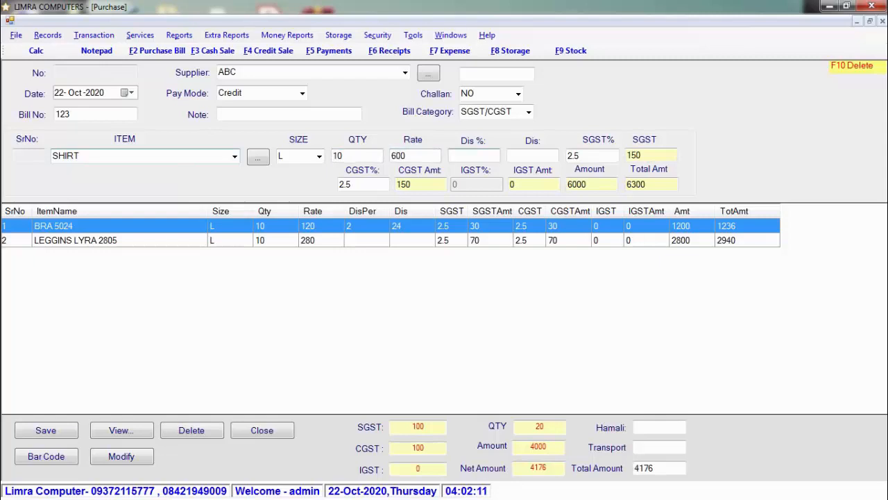
{"action": "type", "text": "2"}
{"action": "key", "text": "Return"}
{"action": "key", "text": "Return"}
{"action": "key", "text": "Return"}
{"action": "key", "text": "Return"}
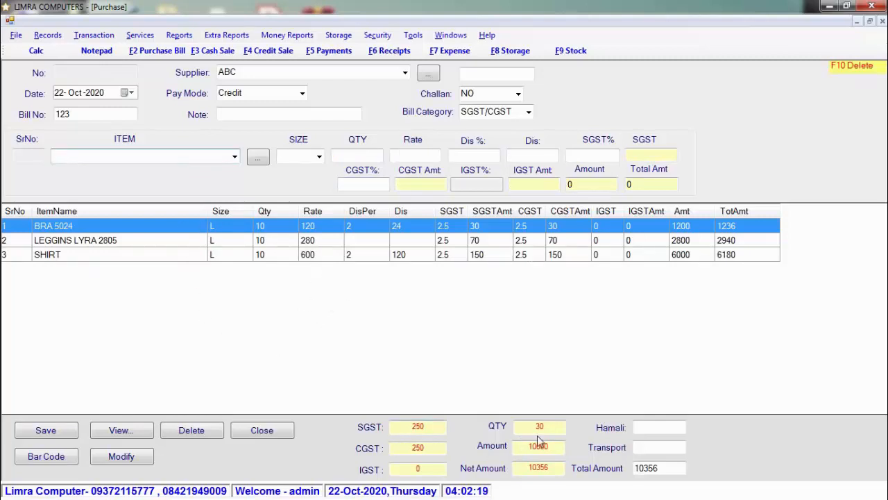
{"action": "left_click", "coordinate": [670, 448]}
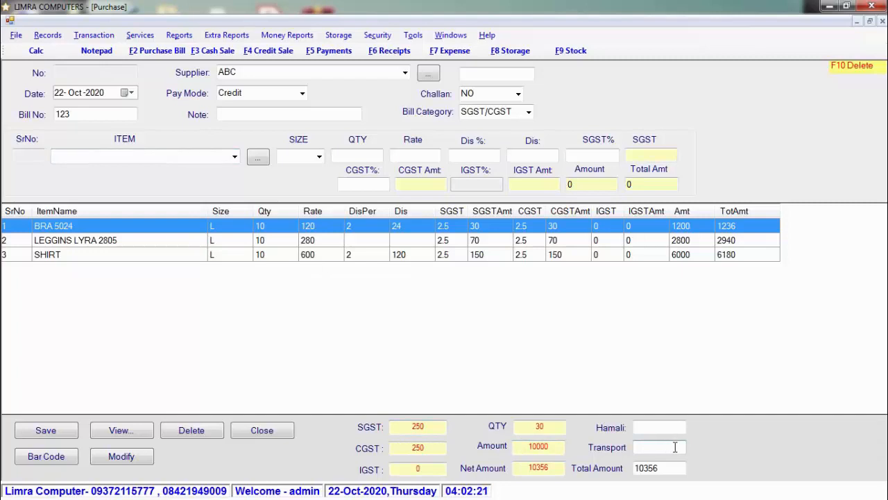
{"action": "left_click", "coordinate": [670, 426]}
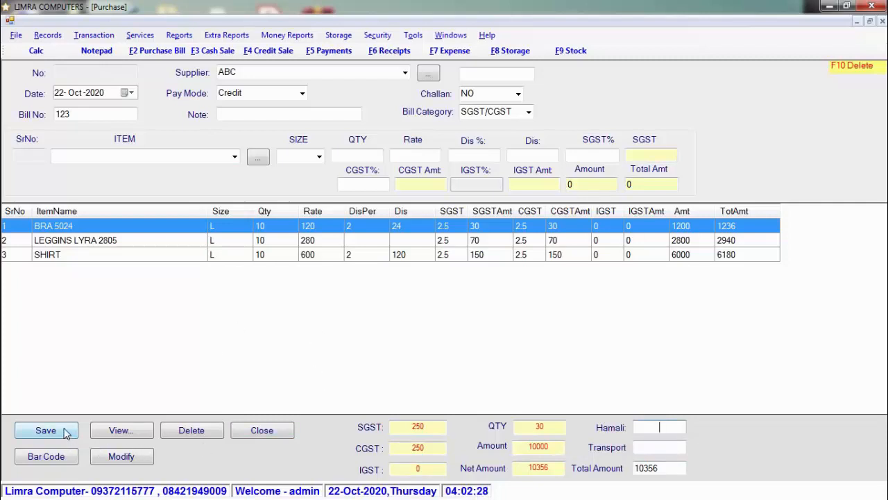
{"action": "left_click", "coordinate": [64, 456]}
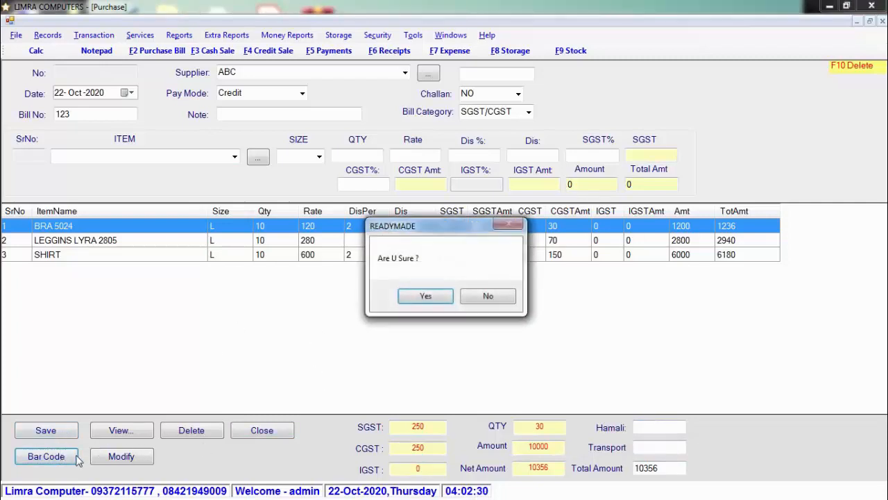
{"action": "left_click", "coordinate": [420, 296]}
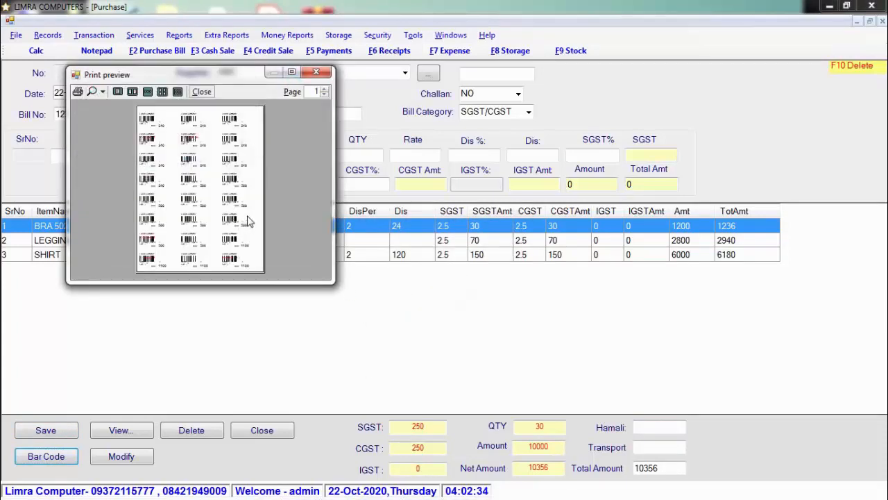
{"action": "left_click", "coordinate": [316, 72]}
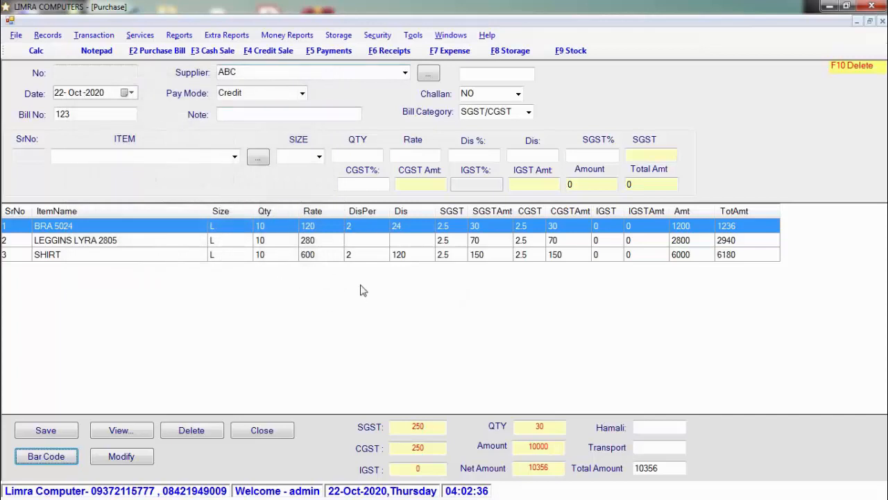
- Change LEGGINS LYRA 2805 quantity to 12 and save purchase bill 123 at 10944
{"action": "double_click", "coordinate": [318, 241]}
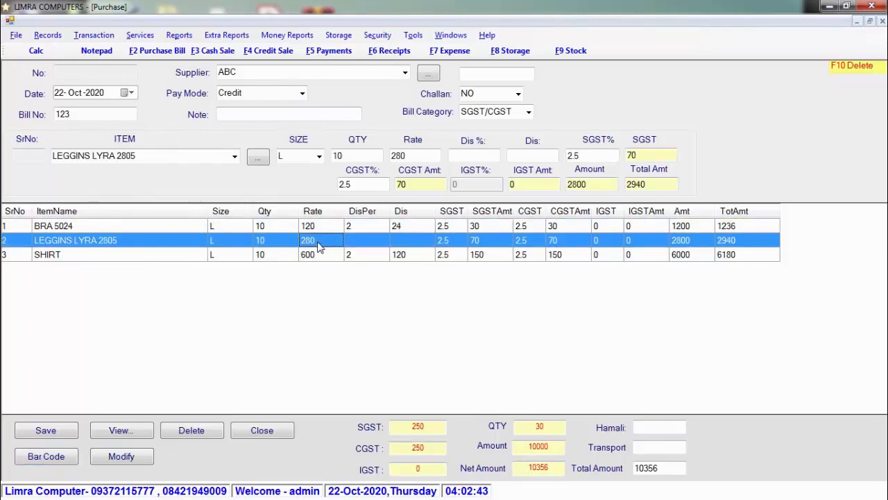
{"action": "left_click", "coordinate": [364, 156]}
{"action": "type", "text": "12"}
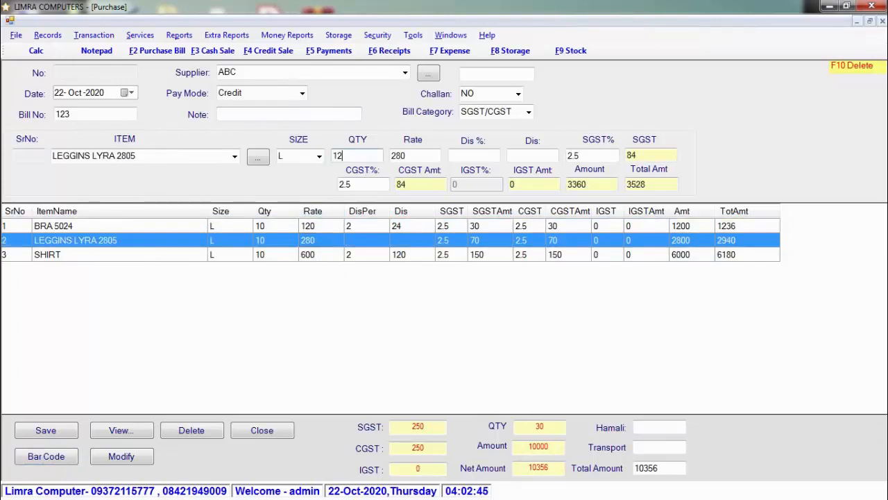
{"action": "key", "text": "Return"}
{"action": "key", "text": "Return"}
{"action": "key", "text": "Return"}
{"action": "key", "text": "Return"}
{"action": "key", "text": "Return"}
{"action": "key", "text": "Return"}
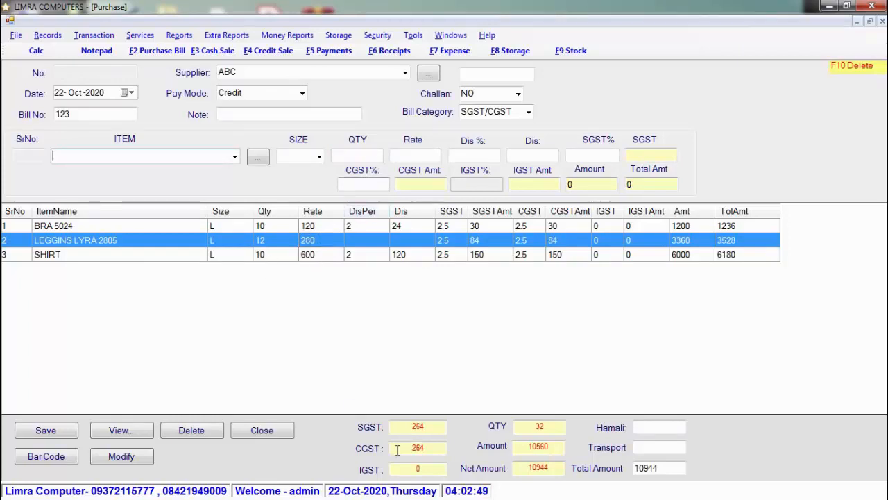
{"action": "double_click", "coordinate": [535, 428]}
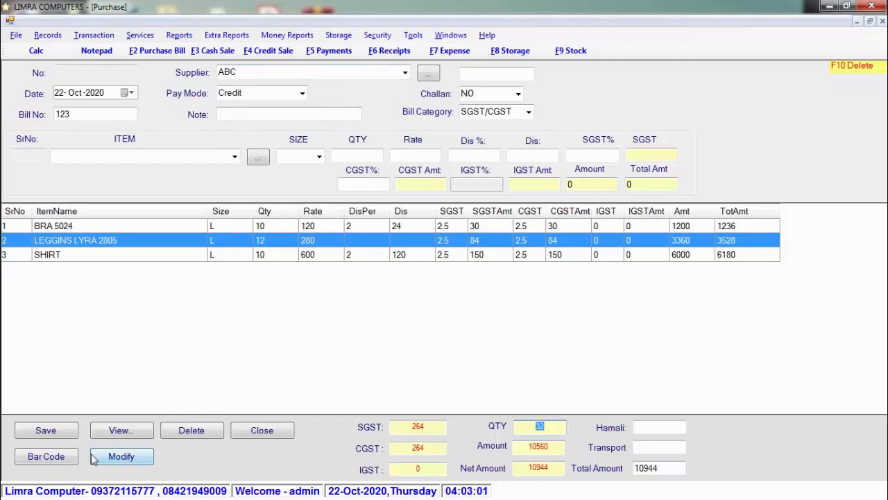
{"action": "left_click", "coordinate": [49, 430]}
{"action": "left_click", "coordinate": [456, 297]}
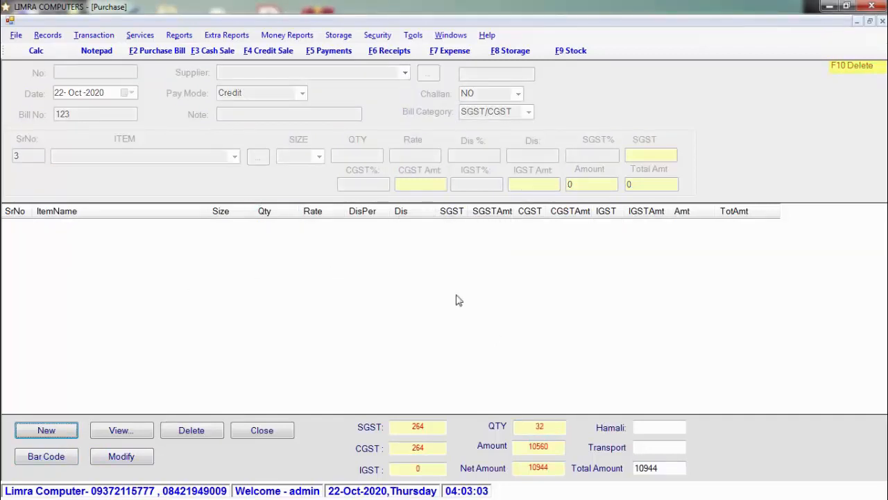
- Close the purchase bill window and switch to the F3 Cash Sale counter form
{"action": "left_click", "coordinate": [255, 433]}
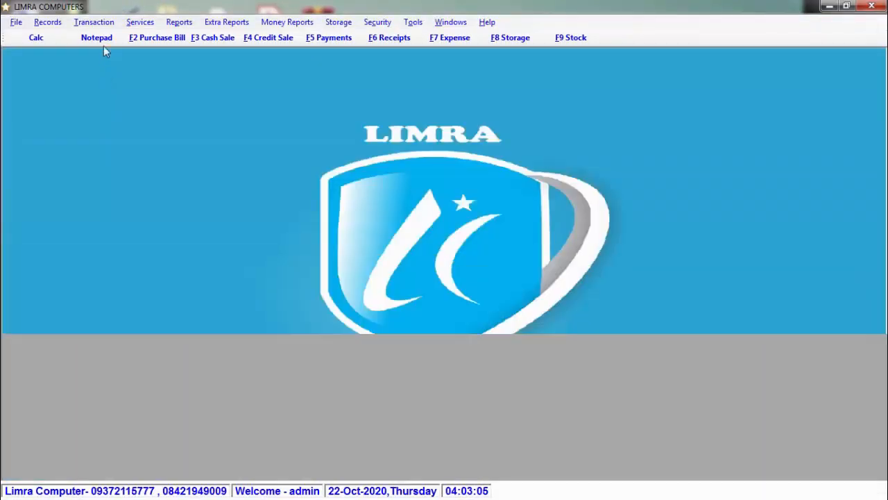
{"action": "left_click", "coordinate": [94, 21]}
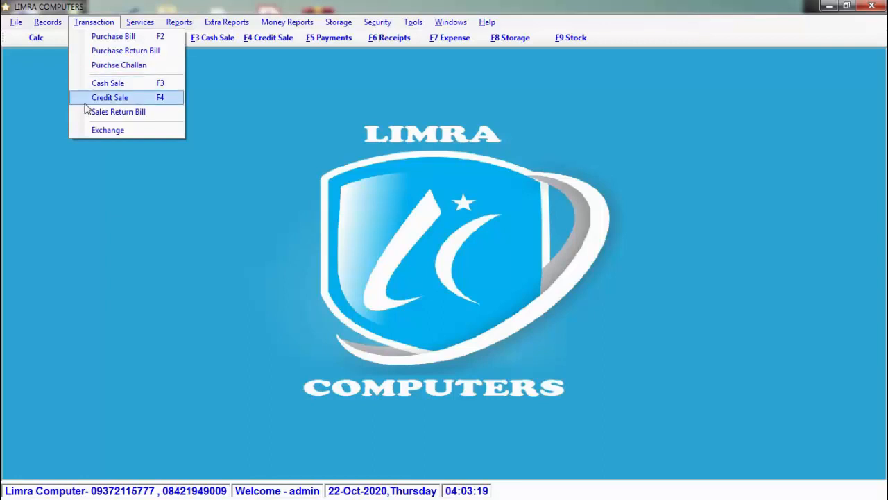
{"action": "left_click", "coordinate": [189, 169]}
{"action": "left_click", "coordinate": [214, 38]}
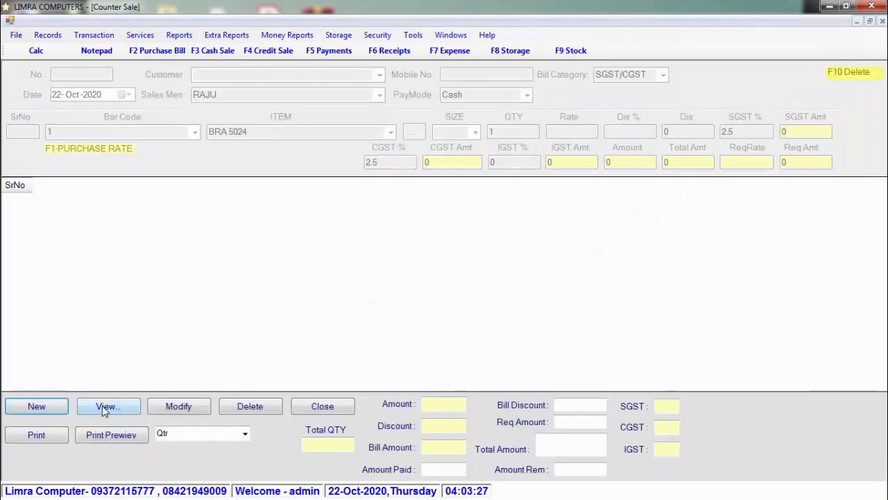
- Start a new counter sale bill, keeping the current date, with customer ABC
{"action": "left_click", "coordinate": [37, 406]}
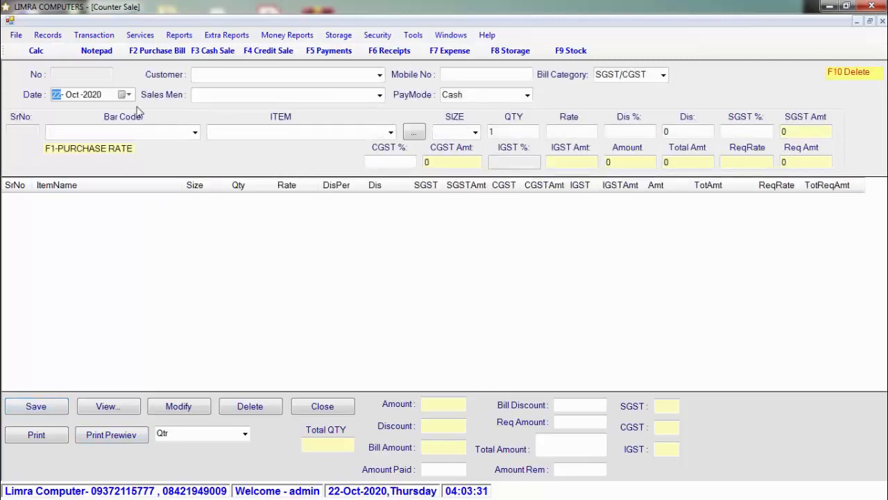
{"action": "left_click", "coordinate": [129, 94]}
{"action": "left_click", "coordinate": [129, 94]}
{"action": "left_click", "coordinate": [254, 75]}
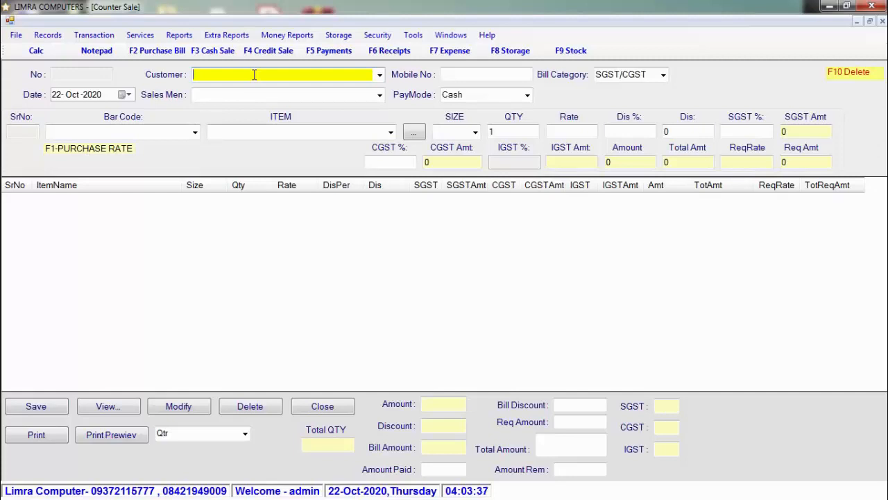
{"action": "type", "text": "ABC"}
{"action": "key", "text": "Return"}
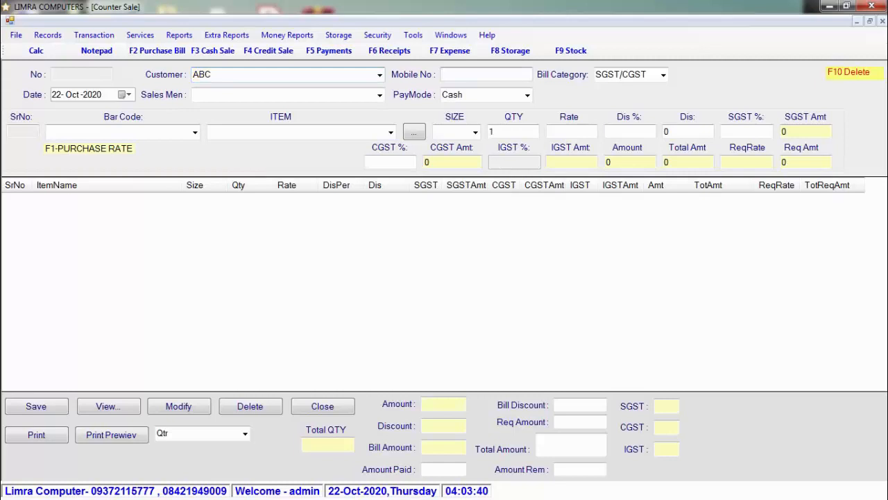
- Enter the customer's mobile number, choose salesman RAJU, and keep pay mode Cash
{"action": "type", "text": "1234567890"}
{"action": "key", "text": "Return"}
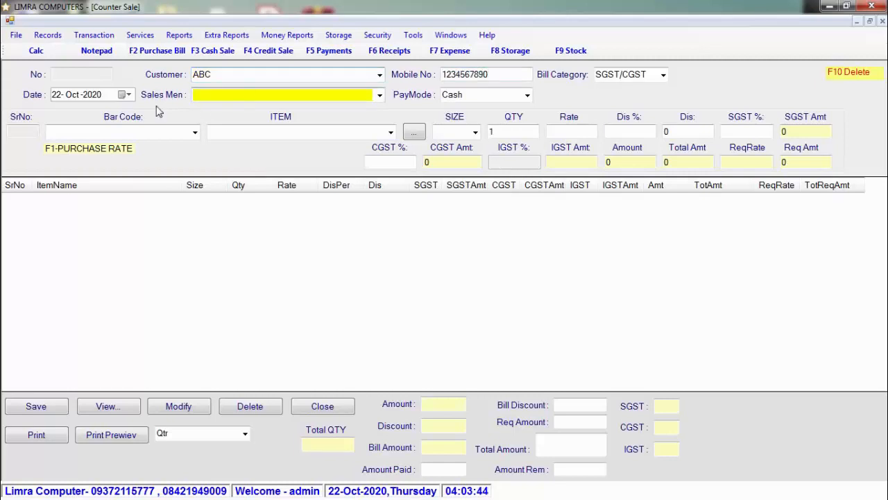
{"action": "left_click", "coordinate": [380, 94]}
{"action": "left_click", "coordinate": [369, 109]}
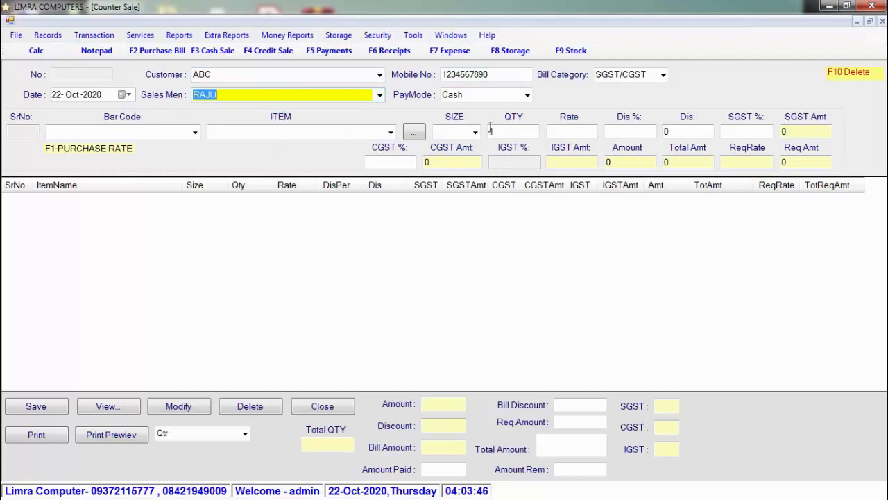
{"action": "left_click", "coordinate": [528, 95]}
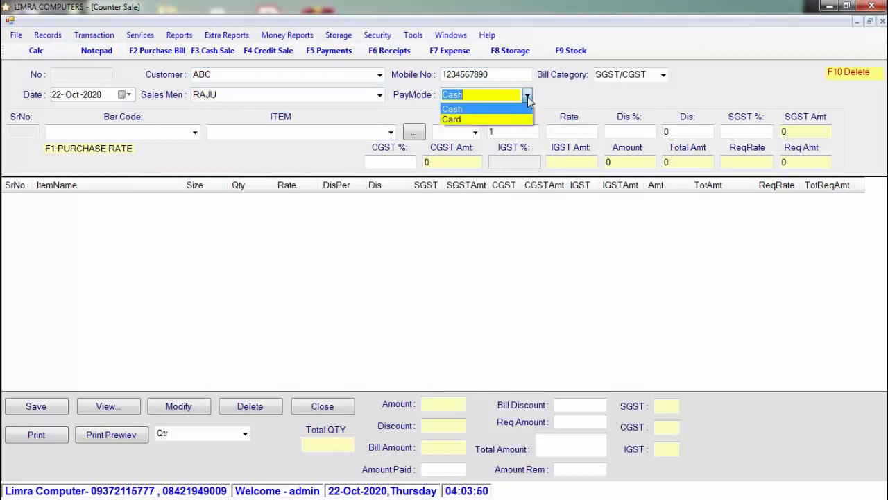
{"action": "left_click", "coordinate": [528, 97]}
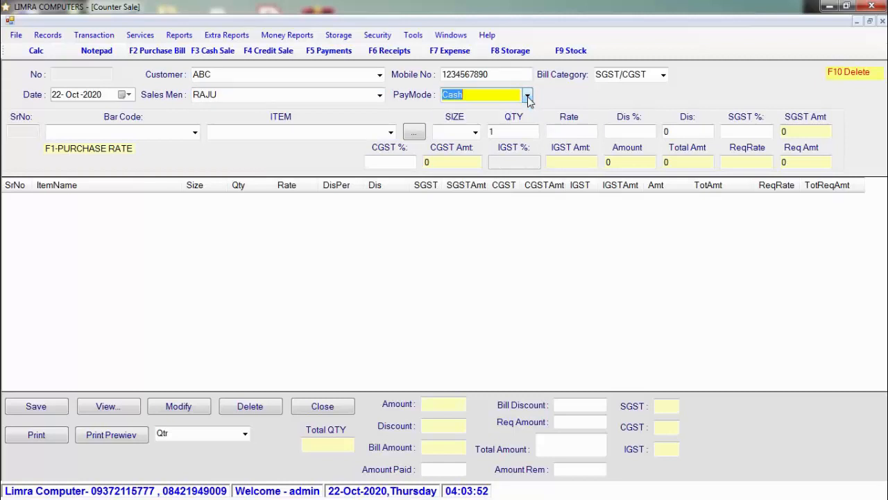
{"action": "left_click", "coordinate": [196, 133]}
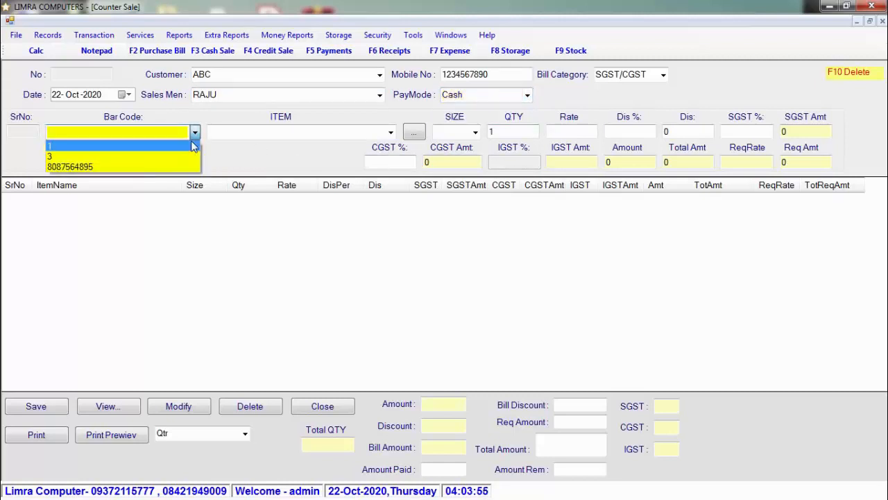
- Add LEGGINS LYRA 2805 and BRA 5024 to the bill from the barcode list
{"action": "left_click", "coordinate": [193, 147]}
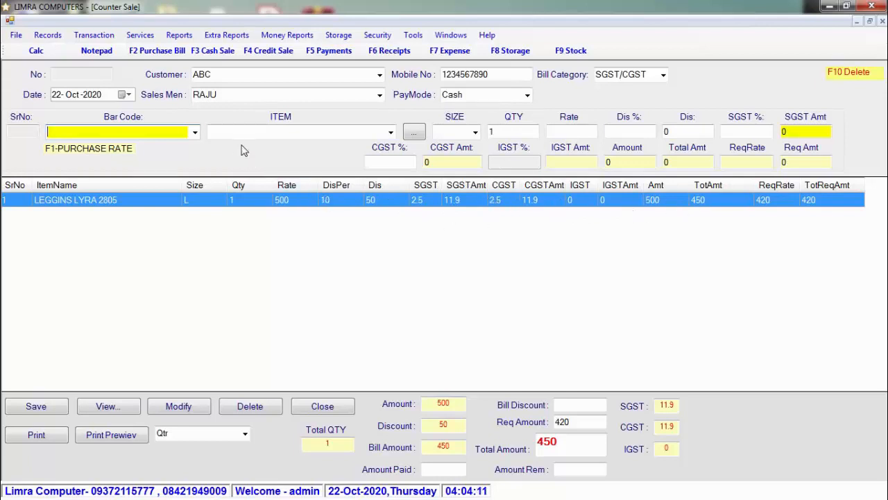
{"action": "left_click", "coordinate": [195, 132]}
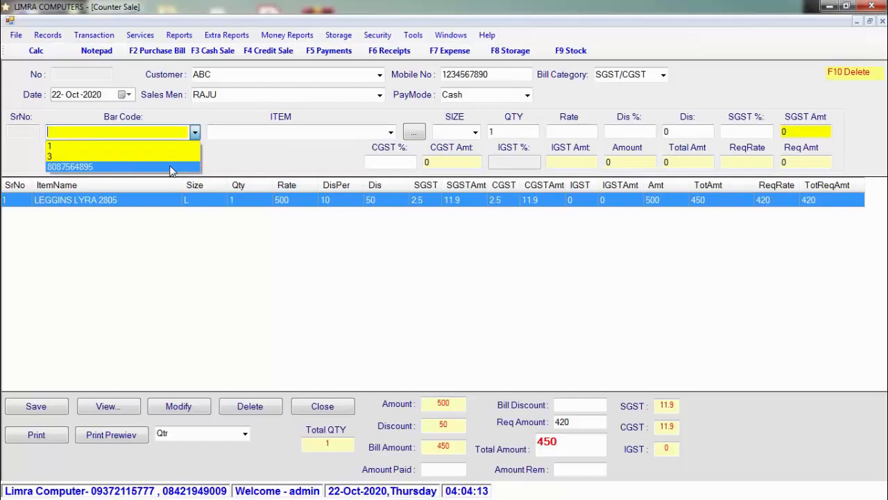
{"action": "left_click", "coordinate": [172, 167]}
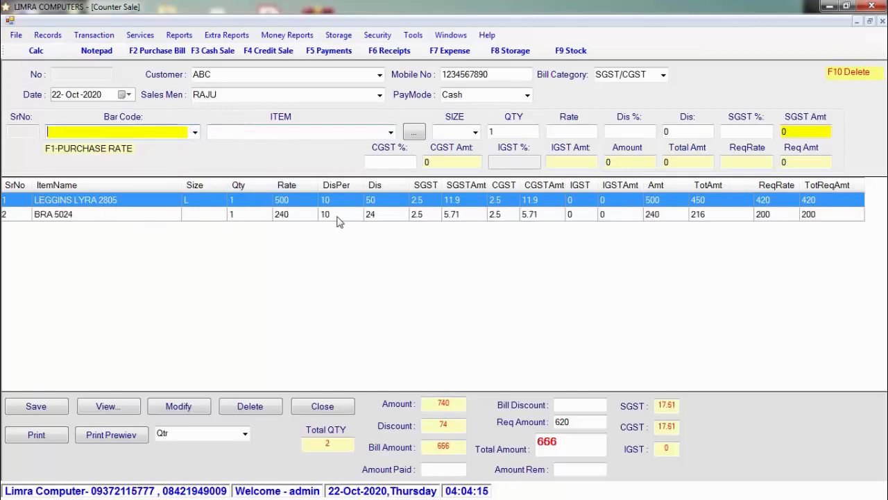
- Apply a bill discount of 16 for a total of 650, then save the sale
{"action": "left_click", "coordinate": [584, 449]}
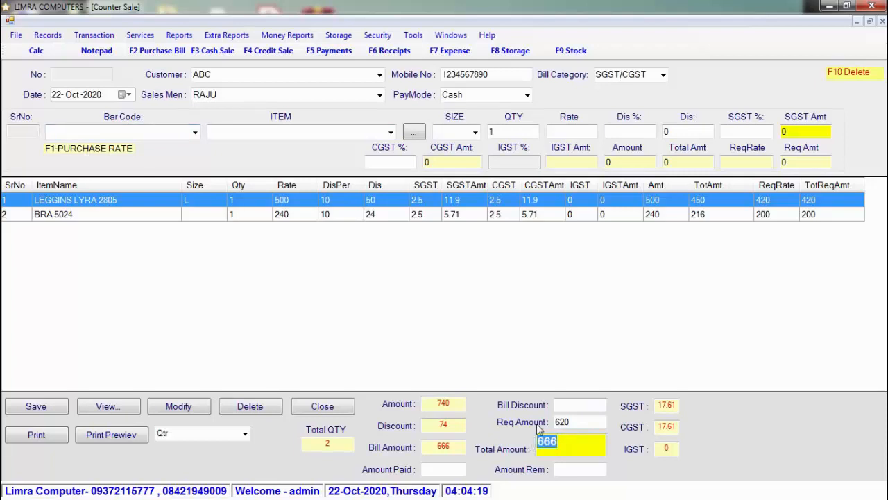
{"action": "left_click", "coordinate": [443, 425]}
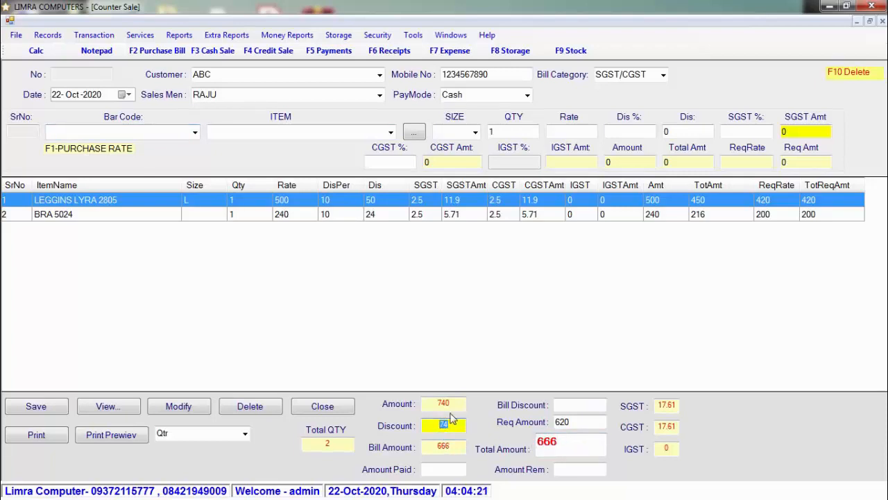
{"action": "left_click", "coordinate": [455, 403]}
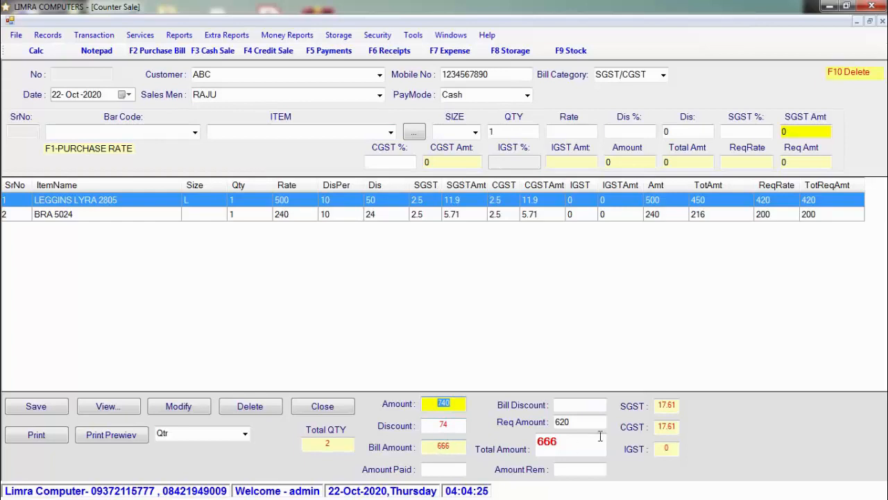
{"action": "left_click", "coordinate": [588, 407]}
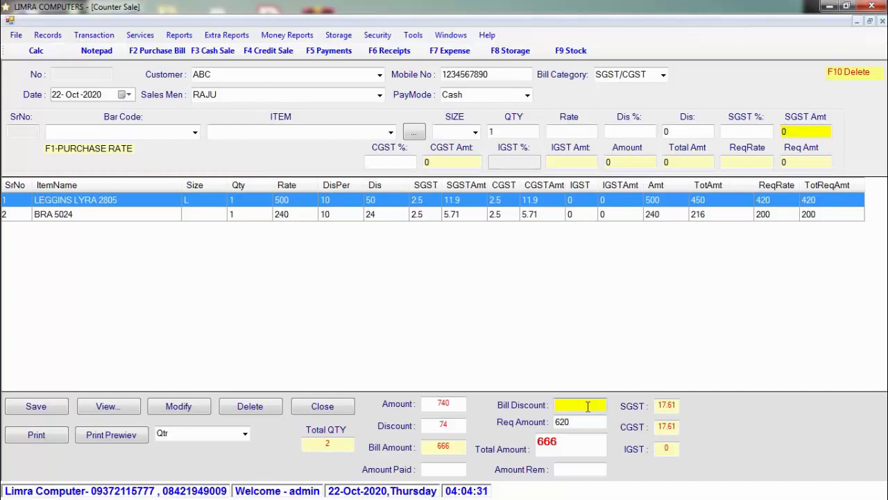
{"action": "type", "text": "16"}
{"action": "left_click", "coordinate": [36, 407]}
- Acknowledge the save, skip printing, and preview bill No. 1 in the Qtr layout before closing it
{"action": "left_click", "coordinate": [460, 296]}
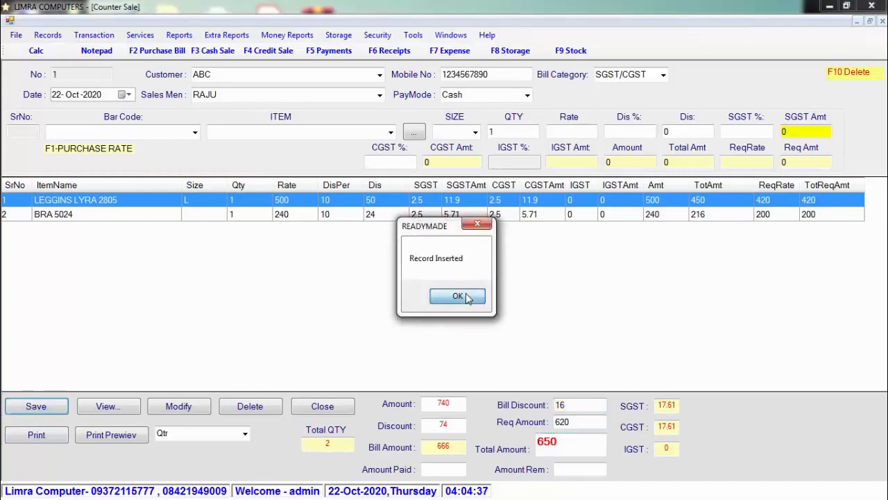
{"action": "left_click", "coordinate": [472, 296]}
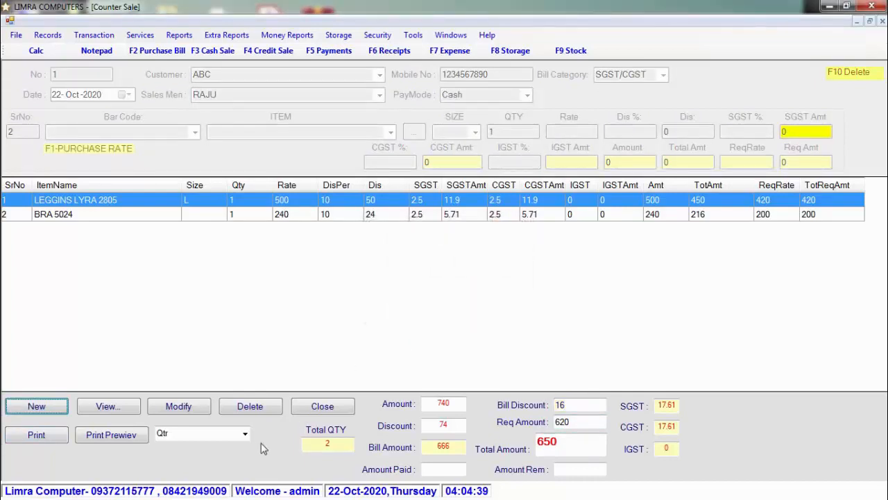
{"action": "left_click", "coordinate": [244, 433]}
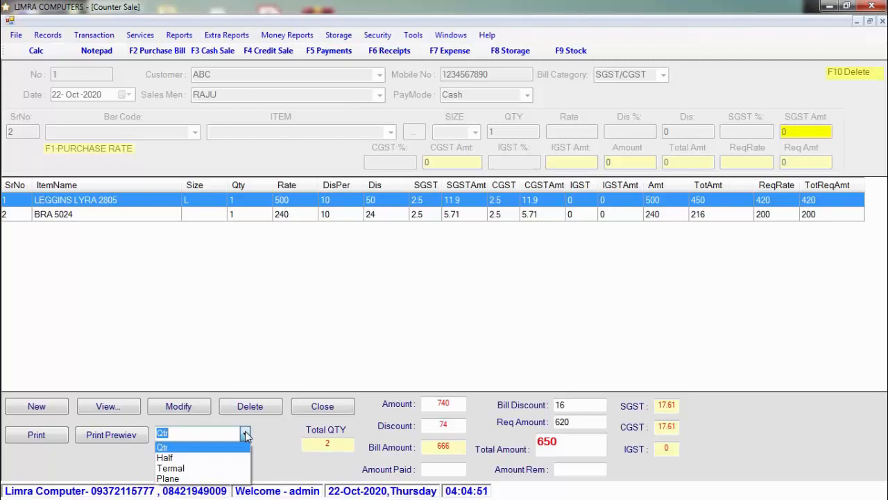
{"action": "left_click", "coordinate": [127, 435]}
{"action": "left_click", "coordinate": [127, 435]}
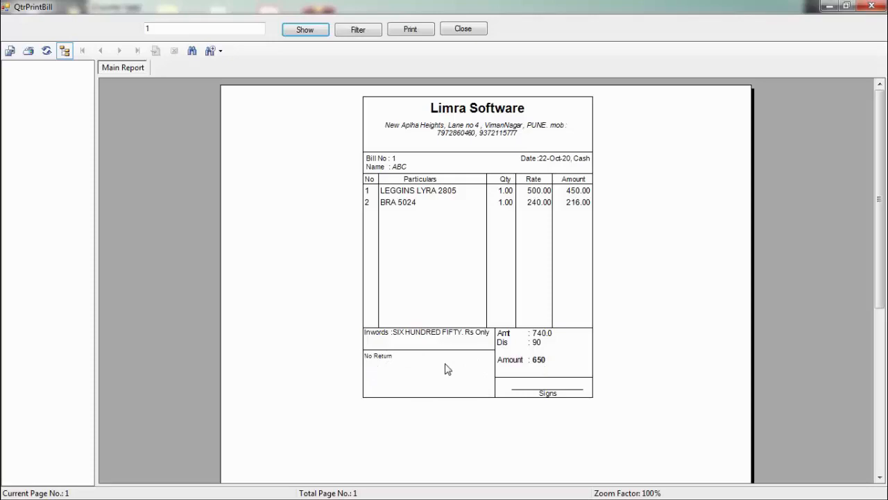
{"action": "left_click", "coordinate": [475, 31]}
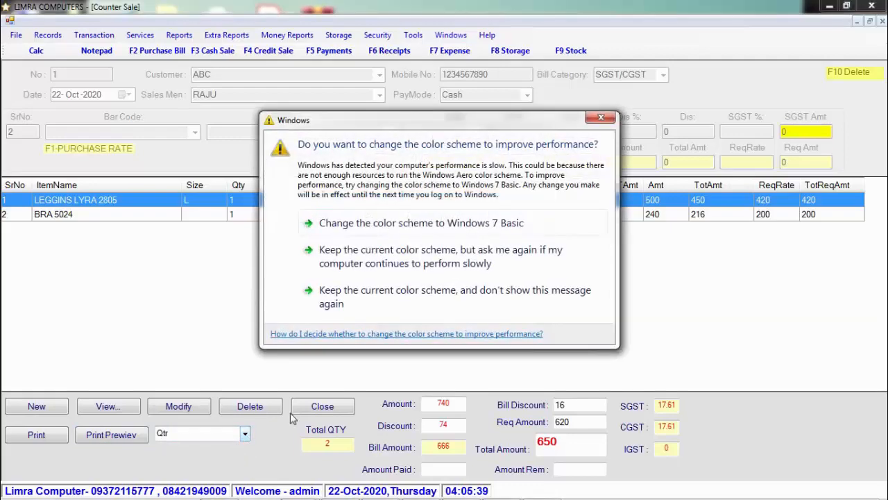
{"action": "left_click", "coordinate": [601, 117]}
{"action": "left_click", "coordinate": [245, 433]}
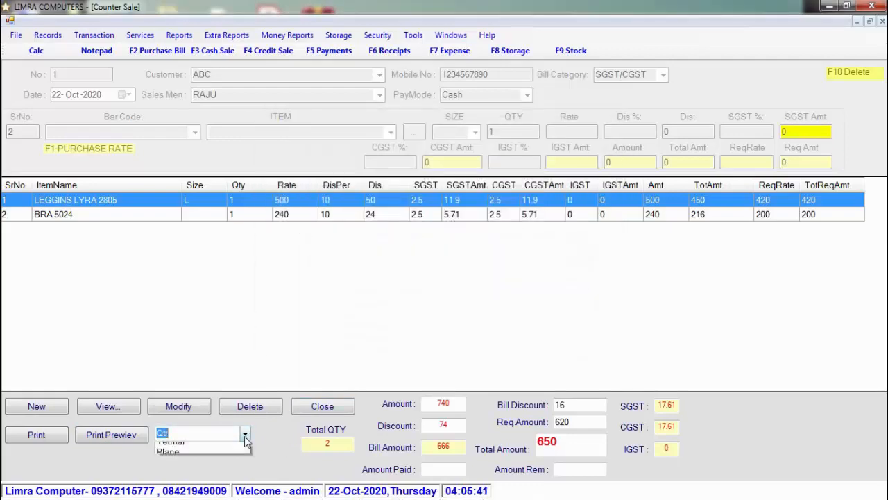
- Preview bill No. 1 in the Half and Termal print layouts
{"action": "left_click", "coordinate": [226, 459]}
{"action": "left_click", "coordinate": [114, 435]}
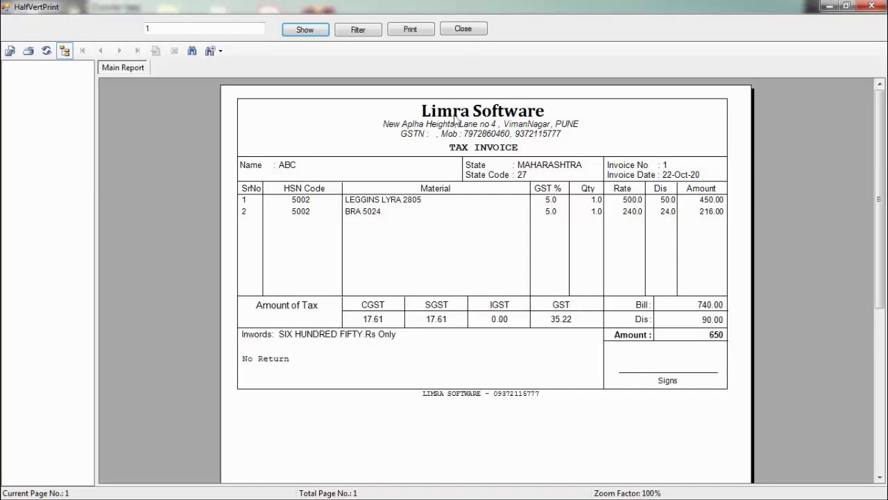
{"action": "left_click", "coordinate": [470, 31]}
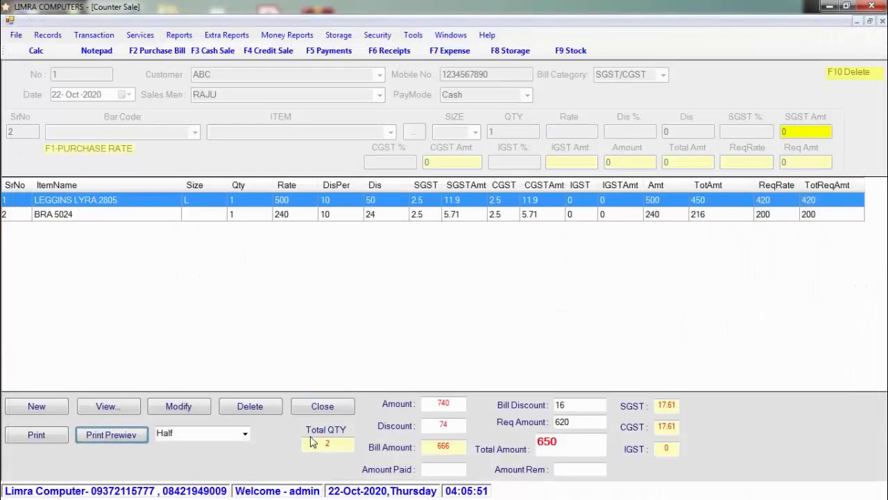
{"action": "left_click", "coordinate": [246, 435]}
{"action": "left_click", "coordinate": [227, 471]}
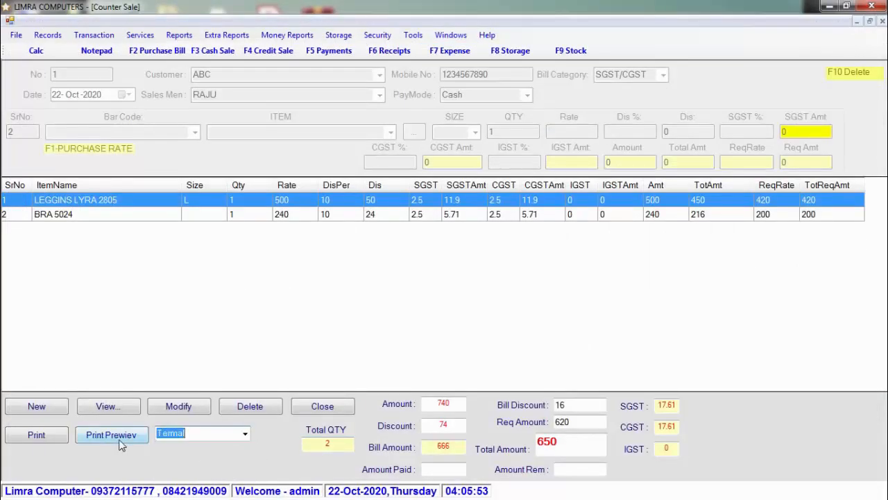
{"action": "left_click", "coordinate": [120, 441]}
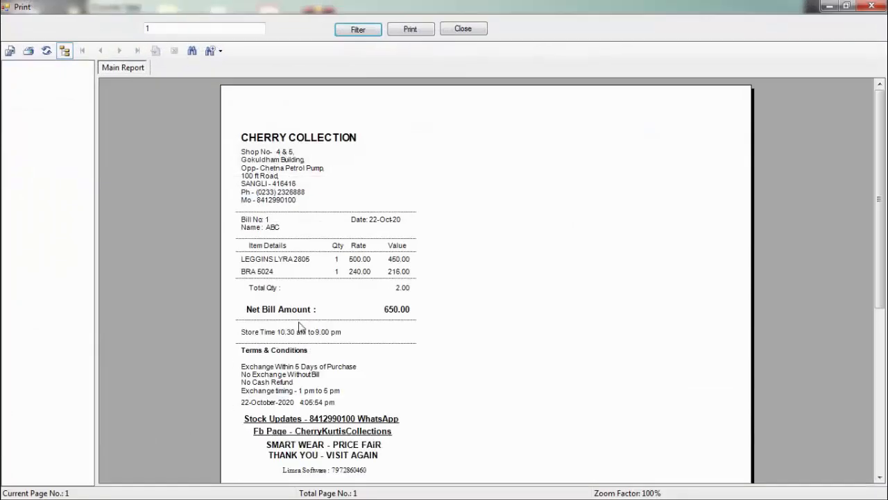
{"action": "left_click", "coordinate": [458, 29]}
- Preview bill No. 1 in the Plane layout, then close the Counter Sale form
{"action": "left_click", "coordinate": [245, 435]}
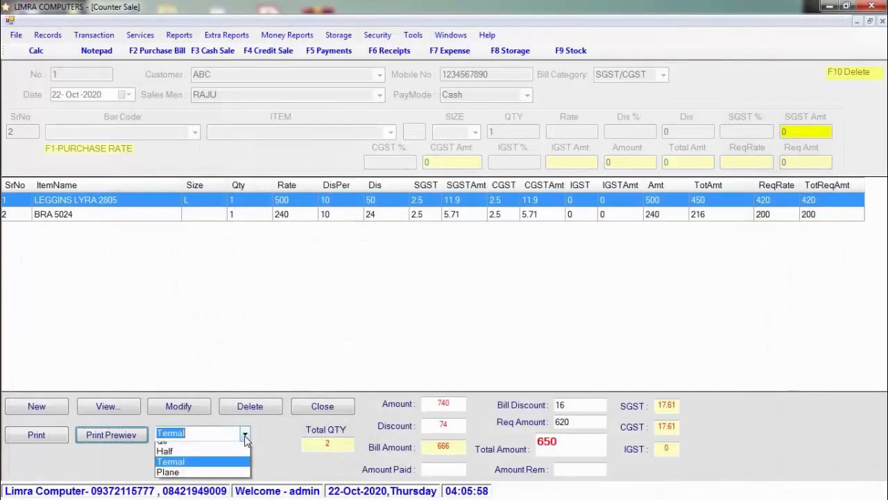
{"action": "left_click", "coordinate": [170, 472]}
{"action": "left_click", "coordinate": [113, 436]}
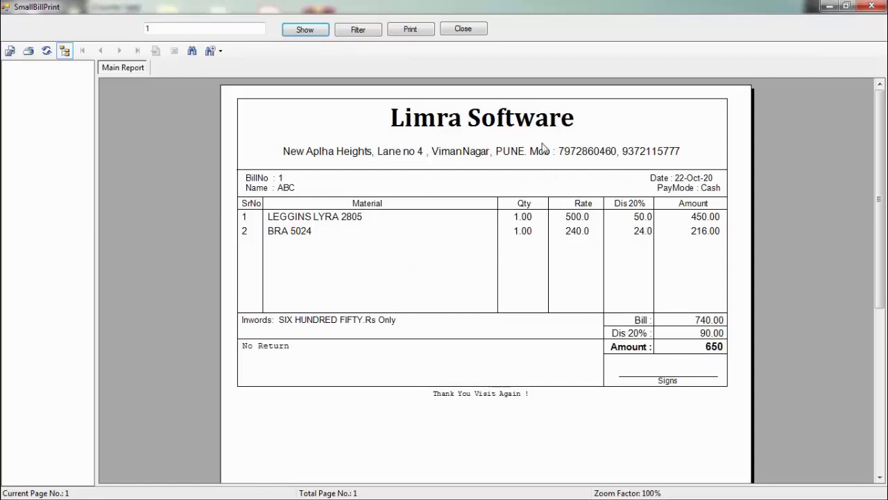
{"action": "left_click", "coordinate": [463, 29]}
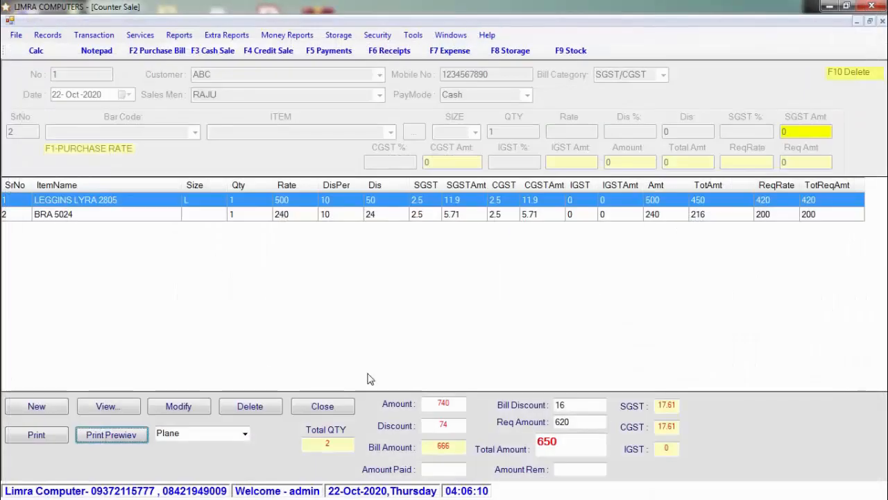
{"action": "left_click", "coordinate": [327, 413]}
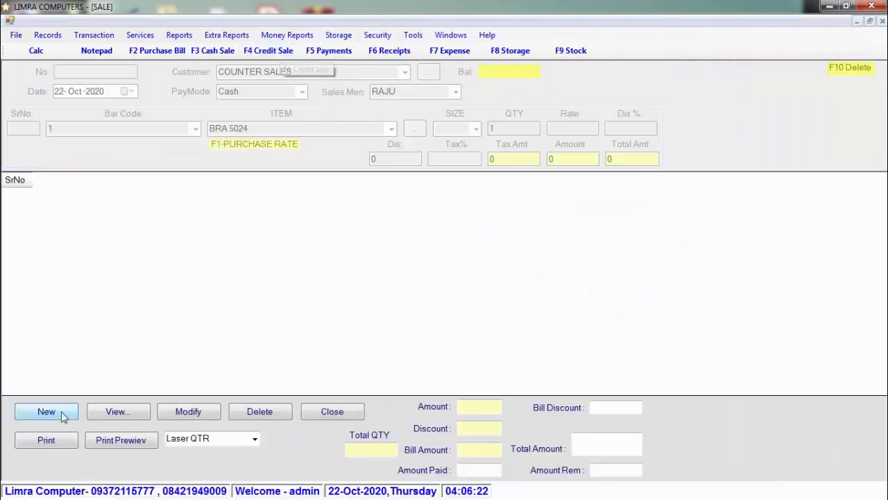
- Start a new credit sale bill with COUNTER SALES as the customer
{"action": "left_click", "coordinate": [62, 412]}
{"action": "left_click", "coordinate": [405, 72]}
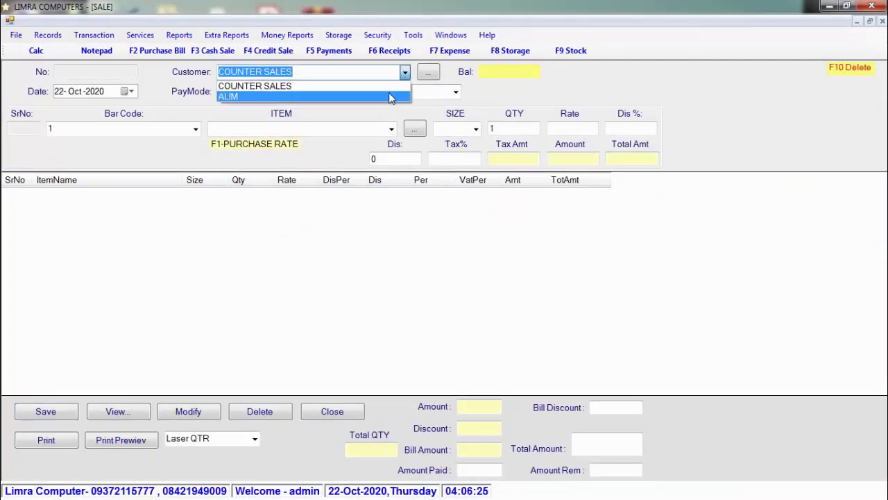
{"action": "left_click", "coordinate": [391, 86]}
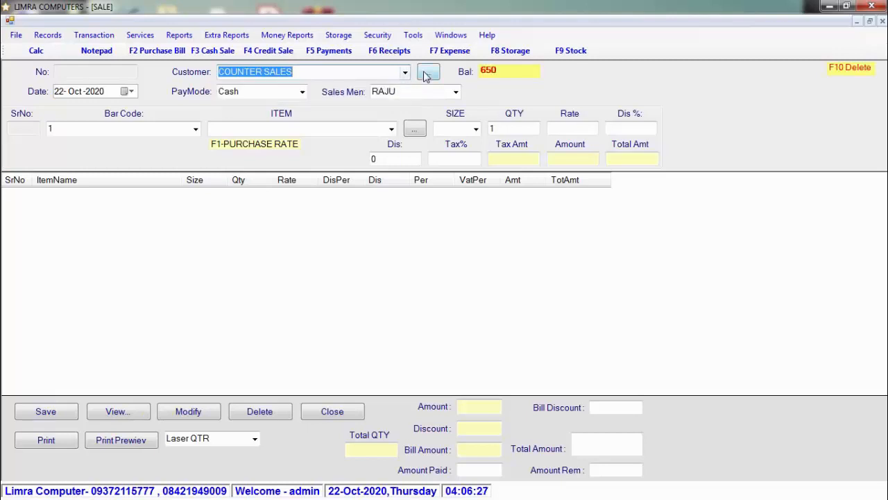
- Create and save customer No. 3 with only a name, returning to the sale
{"action": "left_click", "coordinate": [428, 73]}
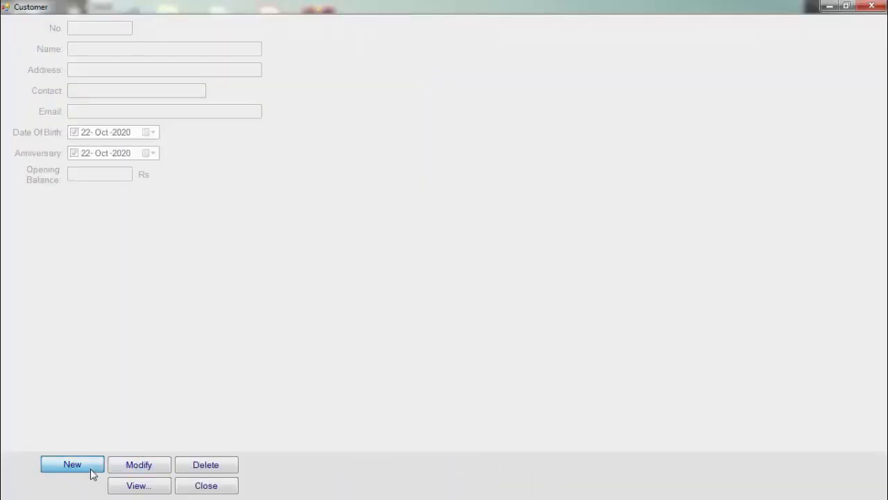
{"action": "left_click", "coordinate": [91, 470]}
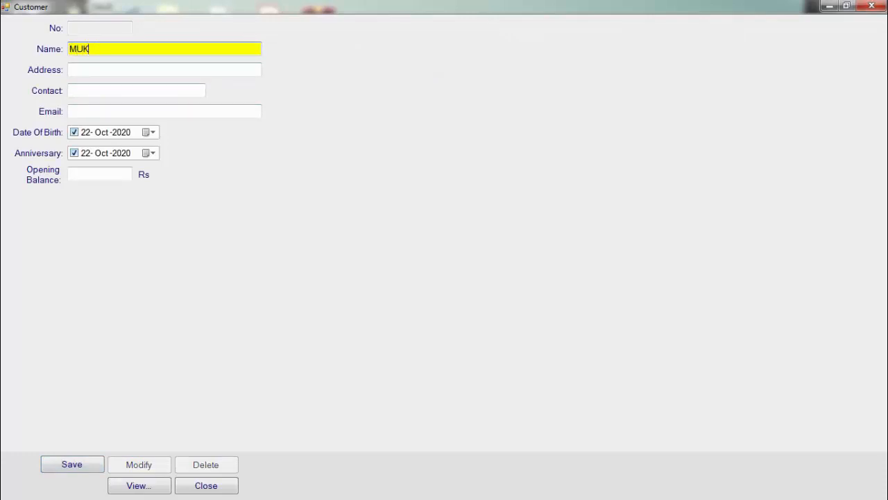
{"action": "key", "text": "Tab"}
{"action": "key", "text": "Tab"}
{"action": "key", "text": "Tab"}
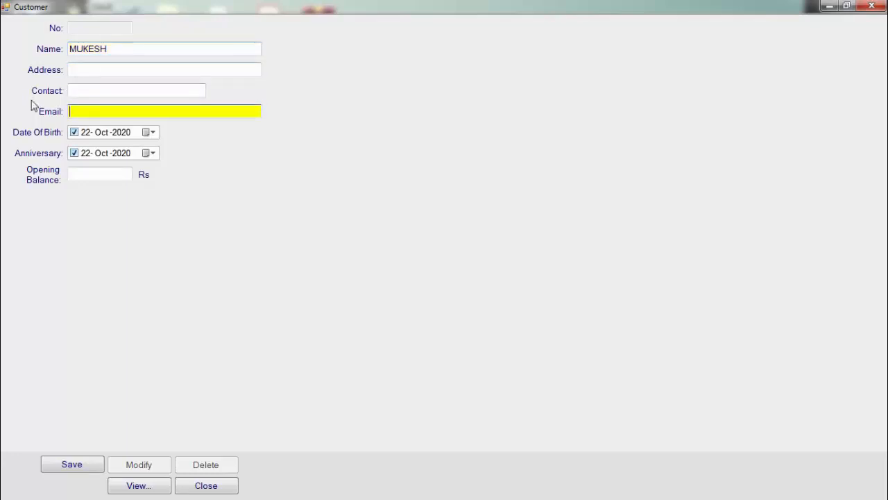
{"action": "left_click", "coordinate": [79, 466]}
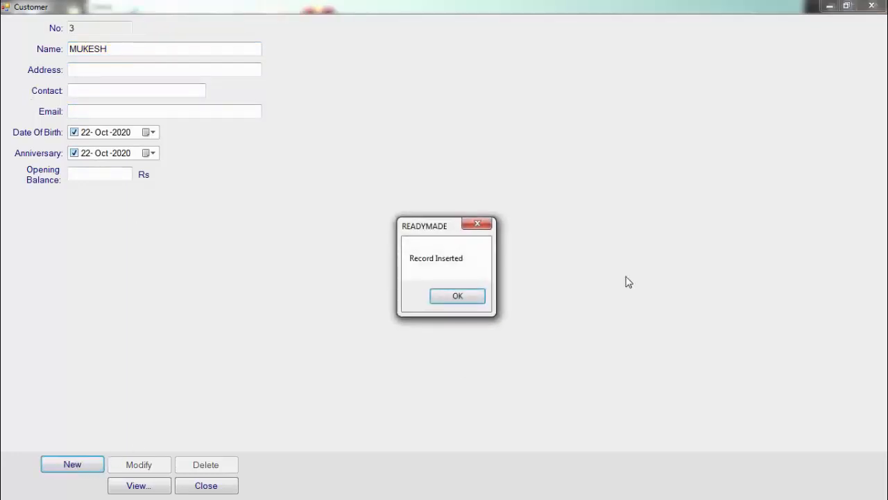
{"action": "left_click", "coordinate": [465, 297]}
{"action": "left_click", "coordinate": [205, 484]}
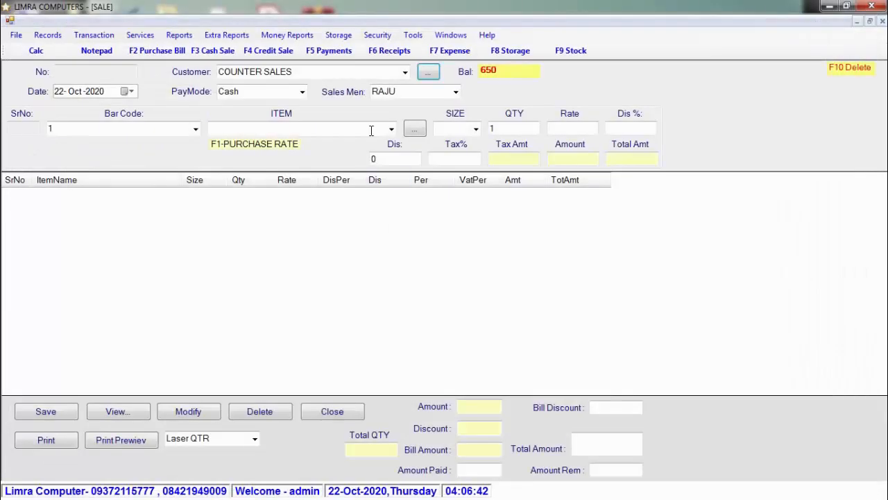
{"action": "left_click", "coordinate": [395, 75]}
- Pick the bill's customer and set the pay mode to Credit
{"action": "left_click", "coordinate": [405, 74]}
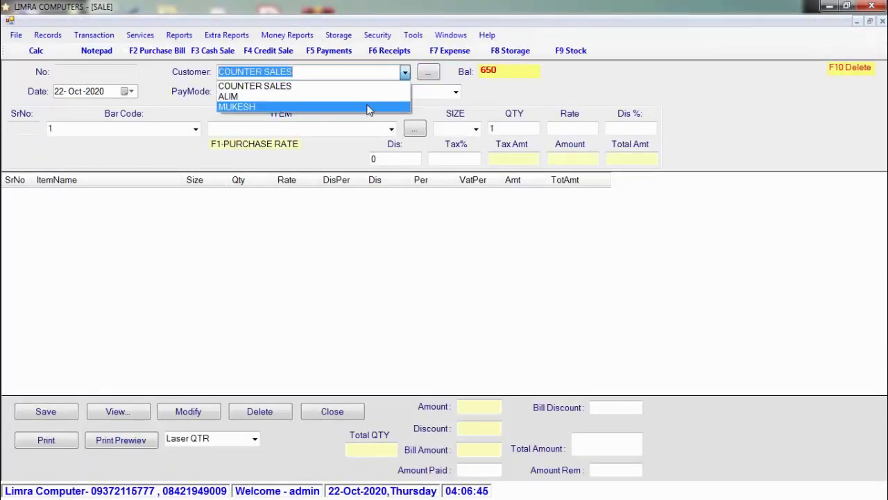
{"action": "left_click", "coordinate": [369, 106]}
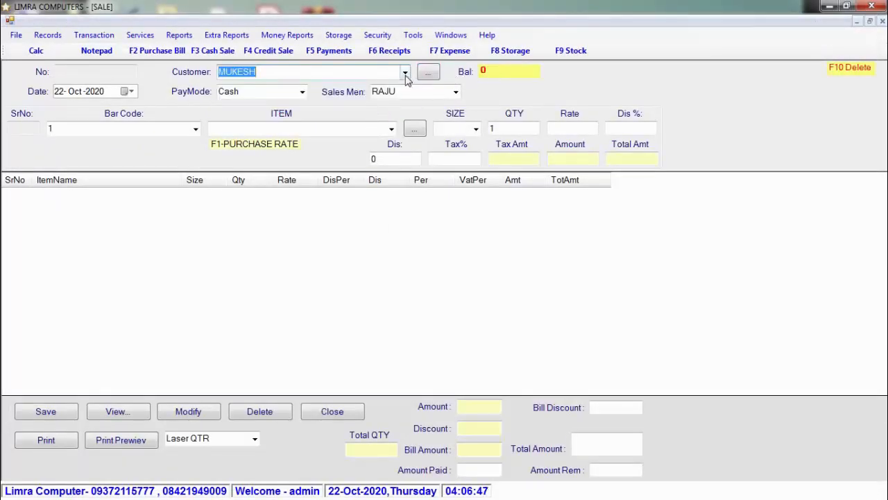
{"action": "left_click", "coordinate": [405, 73]}
{"action": "left_click", "coordinate": [382, 102]}
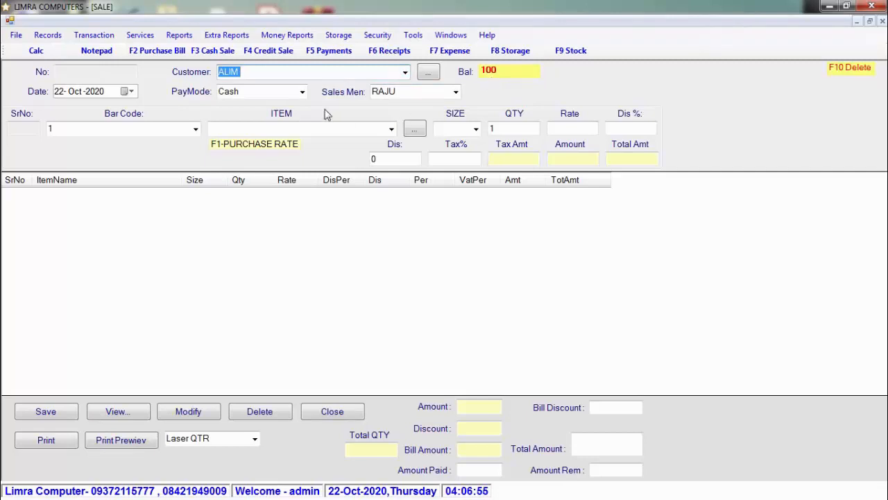
{"action": "left_click", "coordinate": [303, 91]}
{"action": "left_click", "coordinate": [294, 128]}
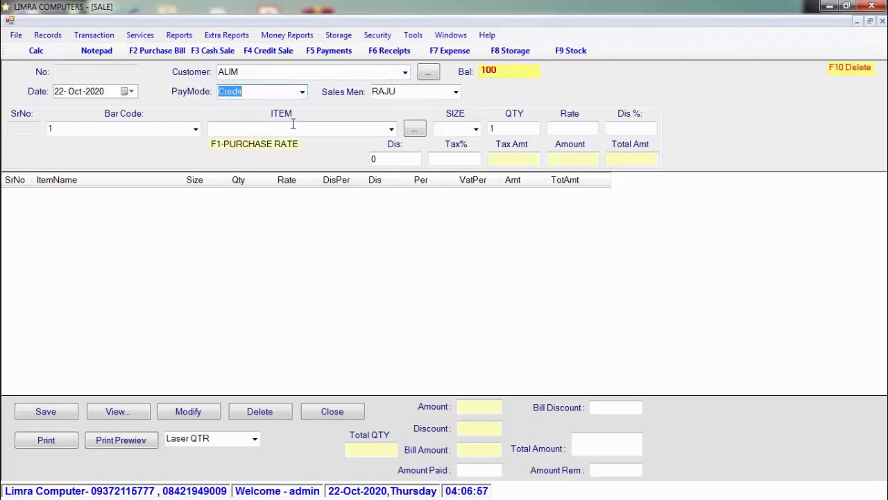
- Add LEGGINS LYRA 2805 and BRA 5024 for a 666 total, then close the Sale form
{"action": "left_click", "coordinate": [195, 129]}
{"action": "left_click", "coordinate": [183, 147]}
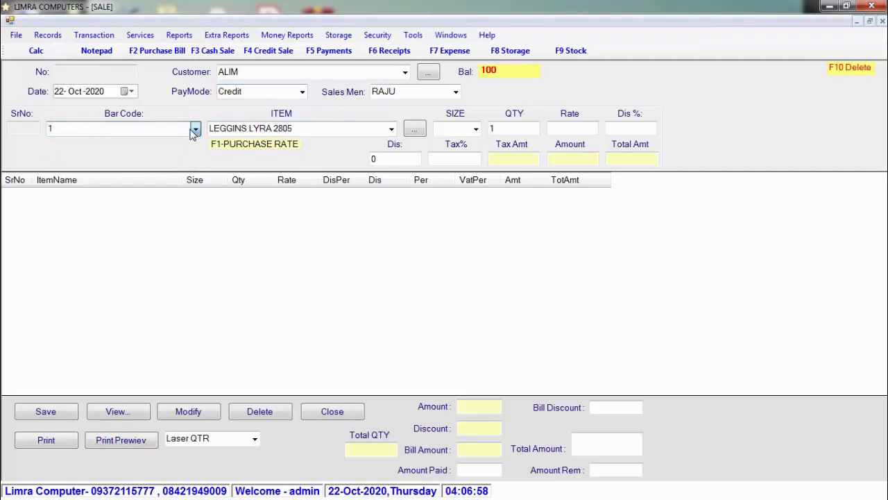
{"action": "left_click", "coordinate": [195, 130]}
{"action": "left_click", "coordinate": [174, 156]}
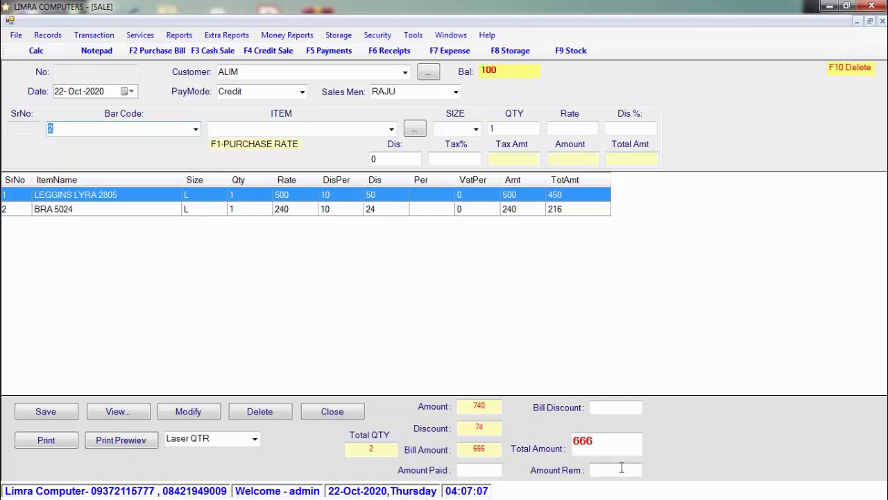
{"action": "left_click", "coordinate": [351, 408]}
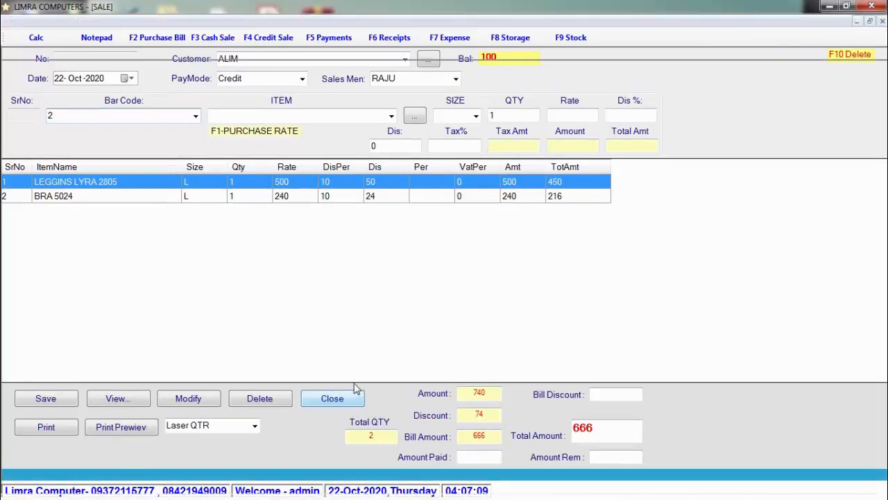
{"action": "left_click", "coordinate": [357, 394]}
{"action": "left_click", "coordinate": [115, 23]}
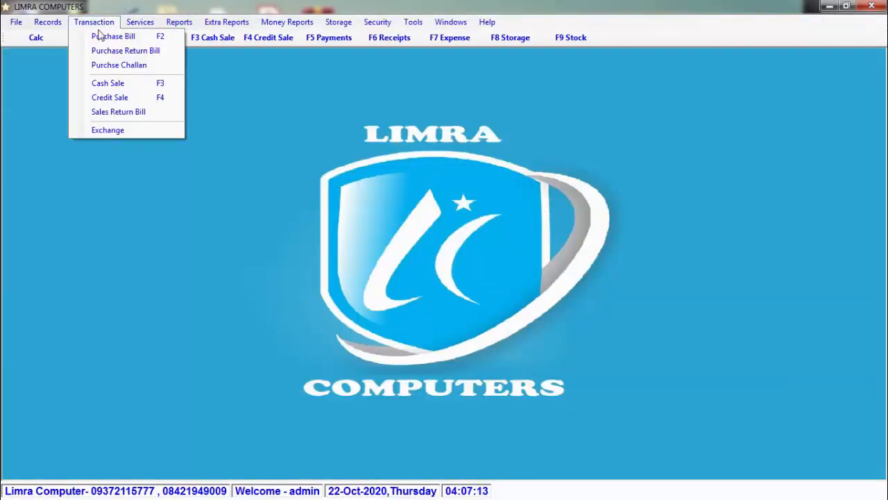
- Start a new exchange on old bill 1 and delete its BRA 5024 line
{"action": "left_click", "coordinate": [163, 135]}
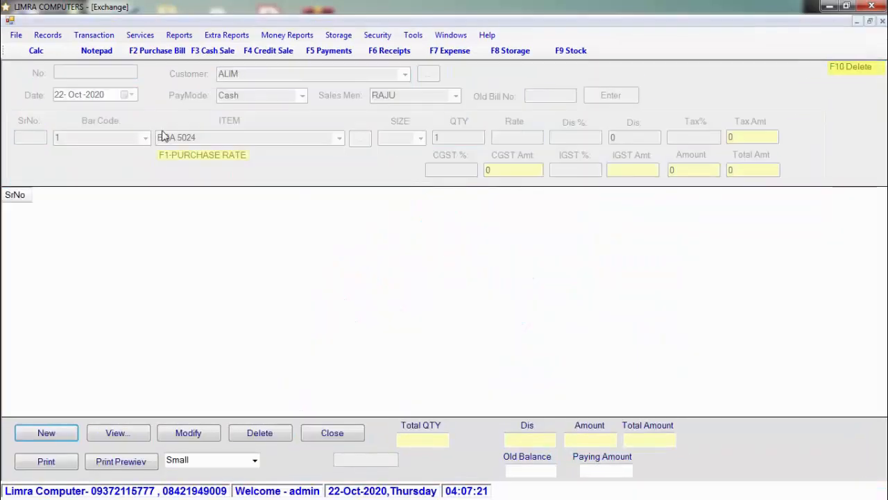
{"action": "left_click", "coordinate": [74, 438]}
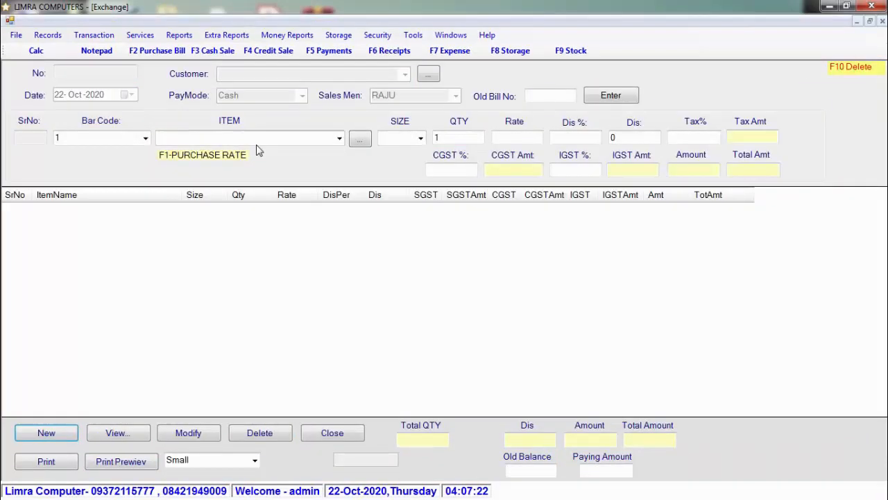
{"action": "left_click", "coordinate": [545, 97]}
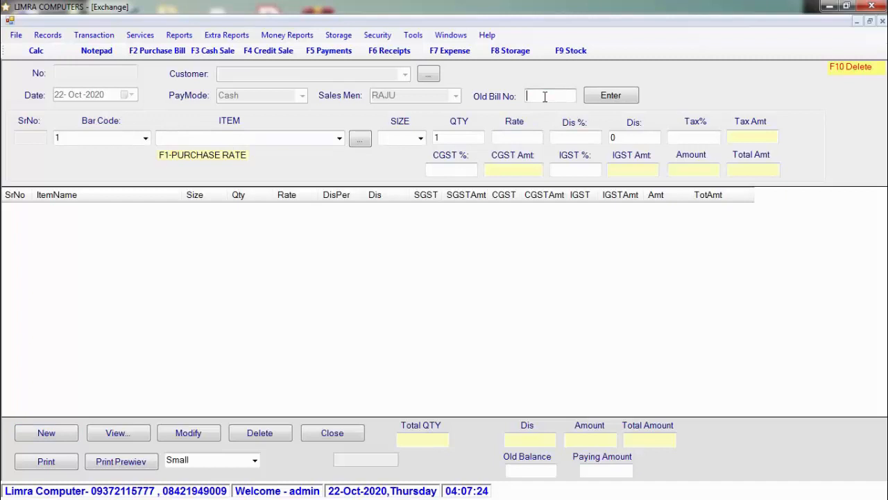
{"action": "left_click", "coordinate": [625, 96]}
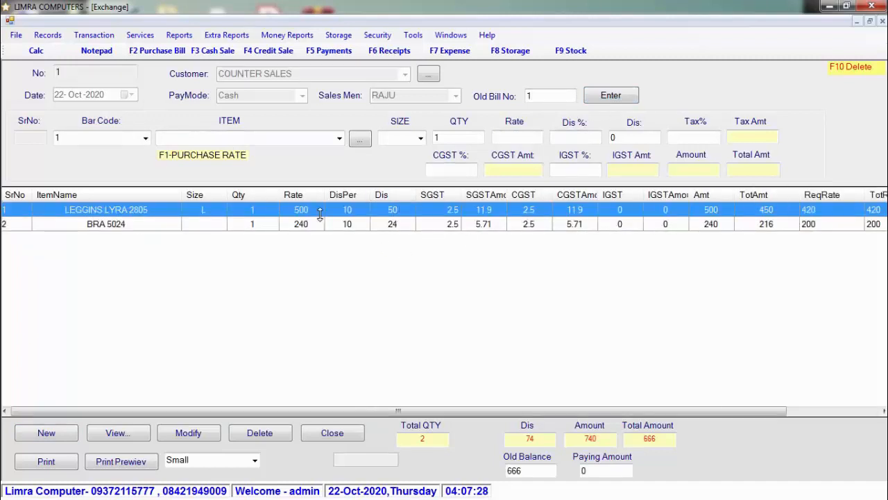
{"action": "left_click", "coordinate": [311, 230]}
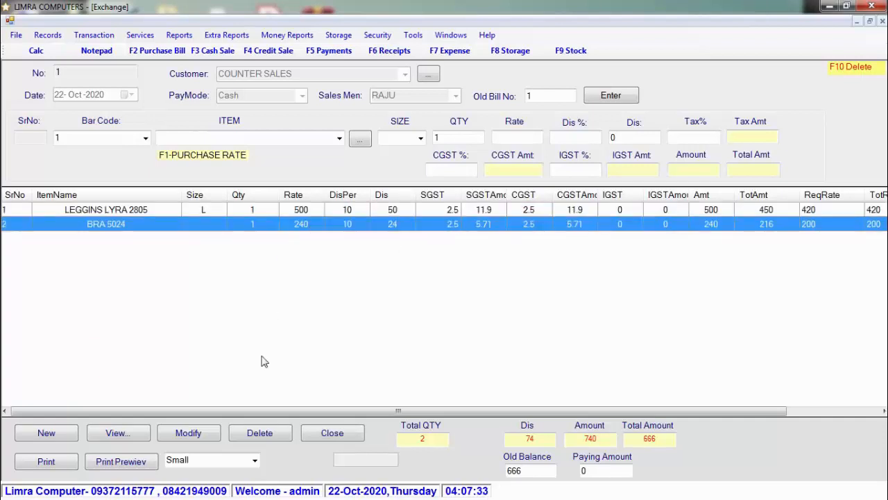
{"action": "left_click", "coordinate": [280, 435]}
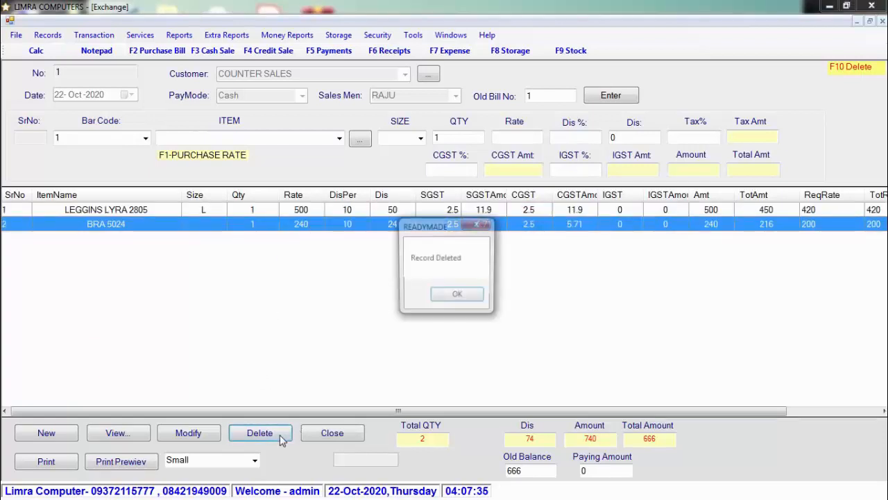
{"action": "left_click", "coordinate": [458, 297]}
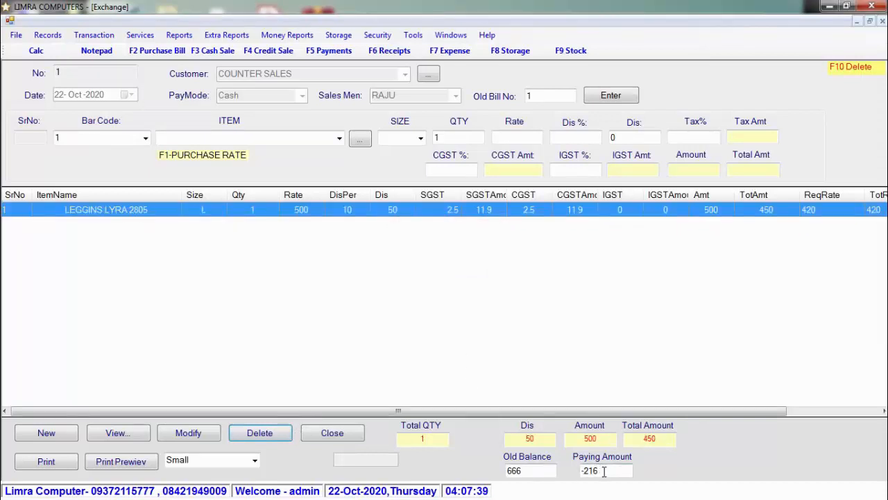
- Add the SHIRT (barcode 3) as the replacement, leaving 884 to pay, and close the form
{"action": "left_click", "coordinate": [145, 138]}
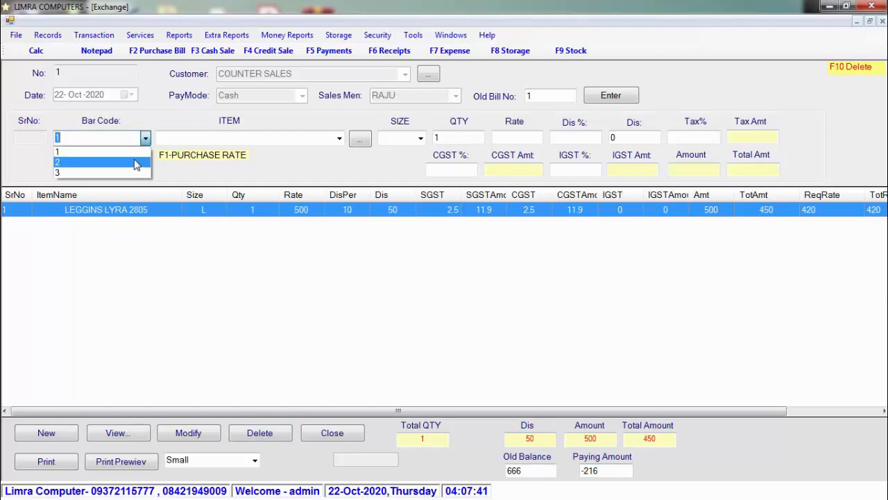
{"action": "left_click", "coordinate": [135, 162]}
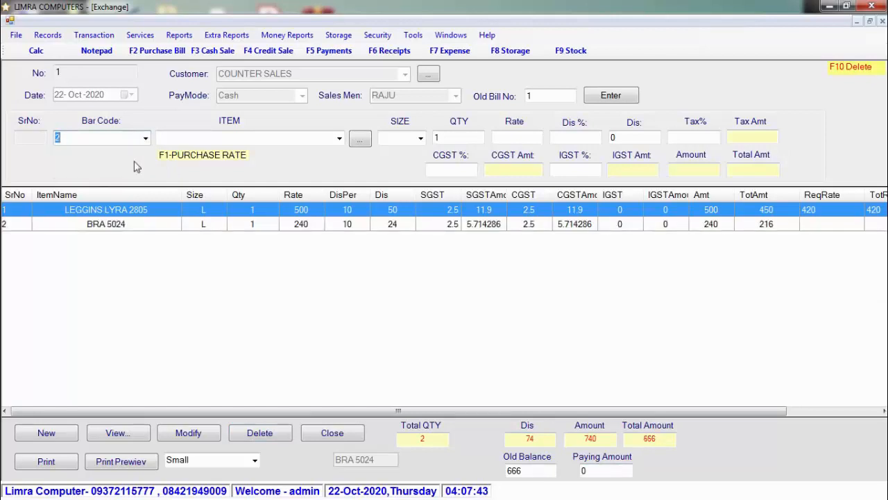
{"action": "left_click", "coordinate": [254, 223]}
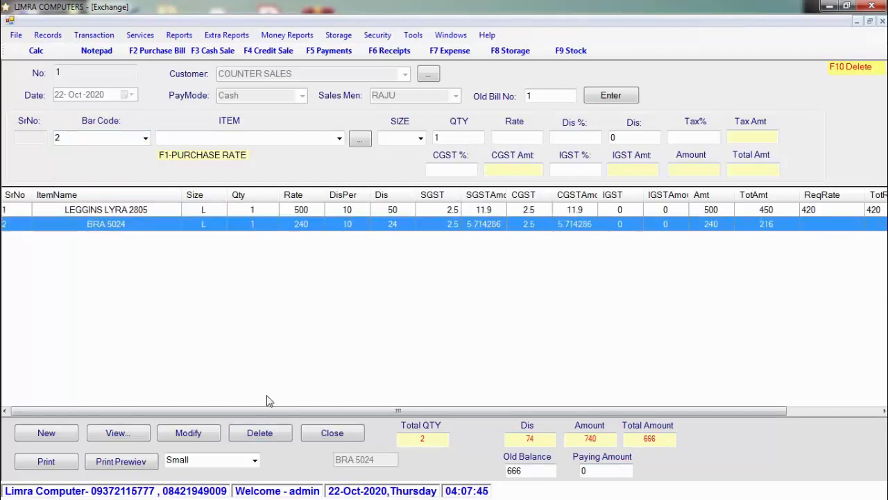
{"action": "left_click", "coordinate": [261, 433]}
{"action": "left_click", "coordinate": [455, 294]}
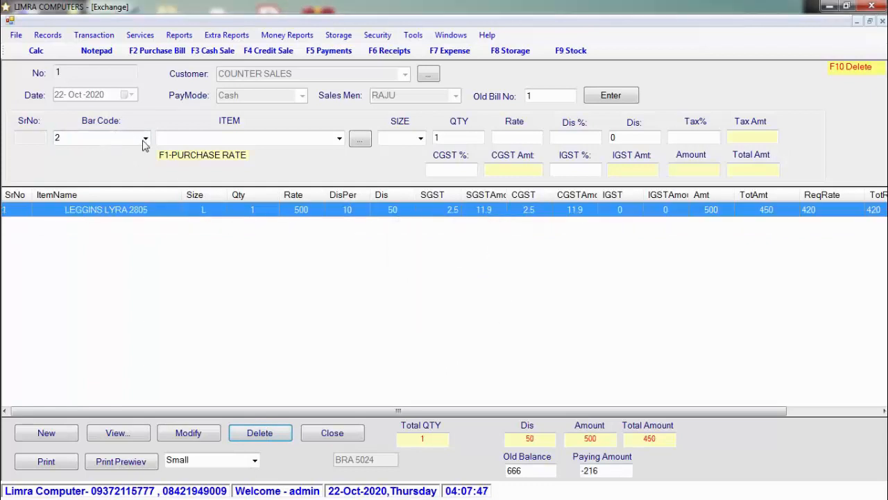
{"action": "left_click", "coordinate": [145, 138]}
{"action": "left_click", "coordinate": [137, 172]}
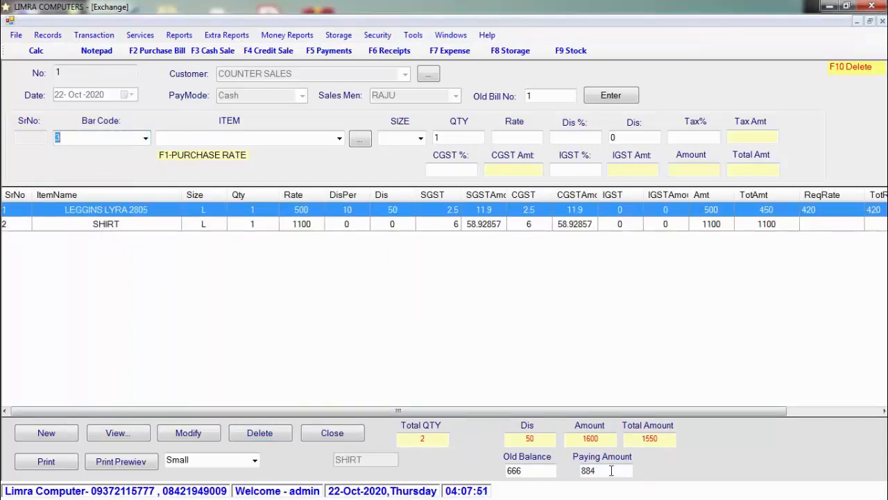
{"action": "left_click_drag", "start_coordinate": [611, 471], "coordinate": [580, 472]}
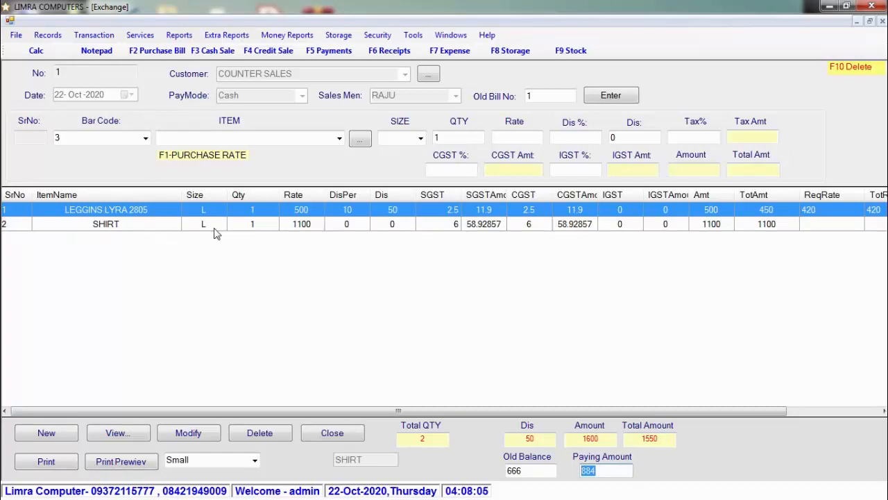
{"action": "left_click", "coordinate": [341, 440]}
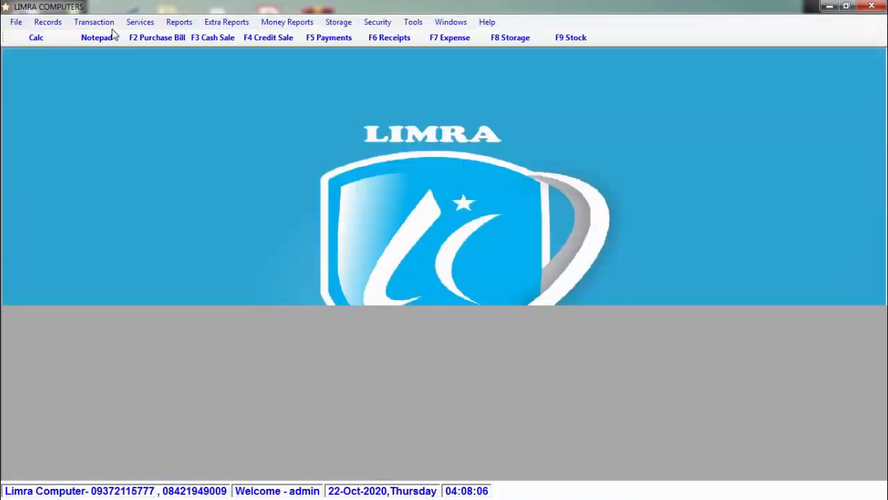
- Start a new entry in the Payments form with ABC as the payee
{"action": "left_click", "coordinate": [104, 26]}
{"action": "left_click", "coordinate": [105, 25]}
{"action": "left_click", "coordinate": [140, 23]}
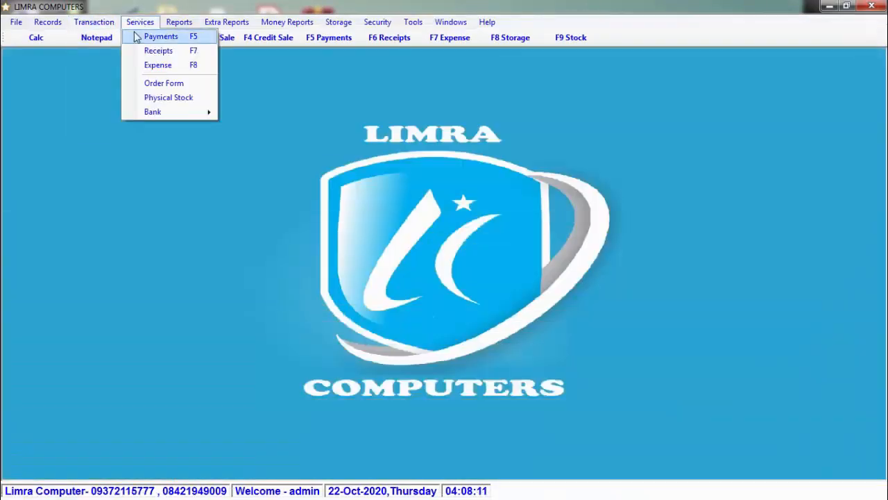
{"action": "left_click", "coordinate": [135, 39]}
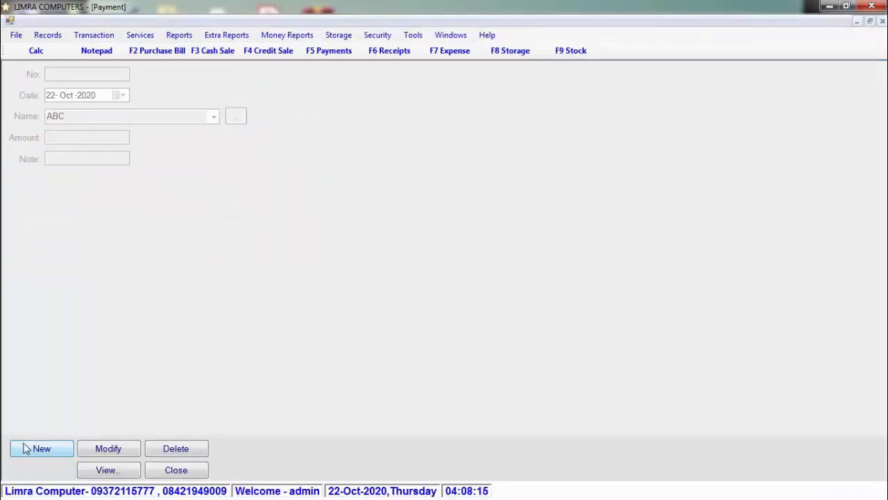
{"action": "left_click", "coordinate": [23, 449]}
{"action": "left_click", "coordinate": [214, 116]}
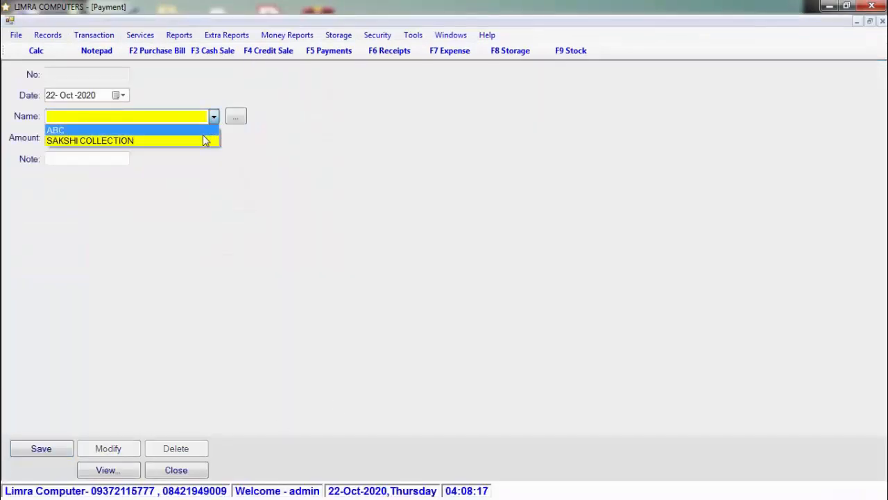
{"action": "left_click", "coordinate": [198, 132]}
- Save a payment amount of 5000, then open the Supplier's Balance report
{"action": "left_click", "coordinate": [119, 139]}
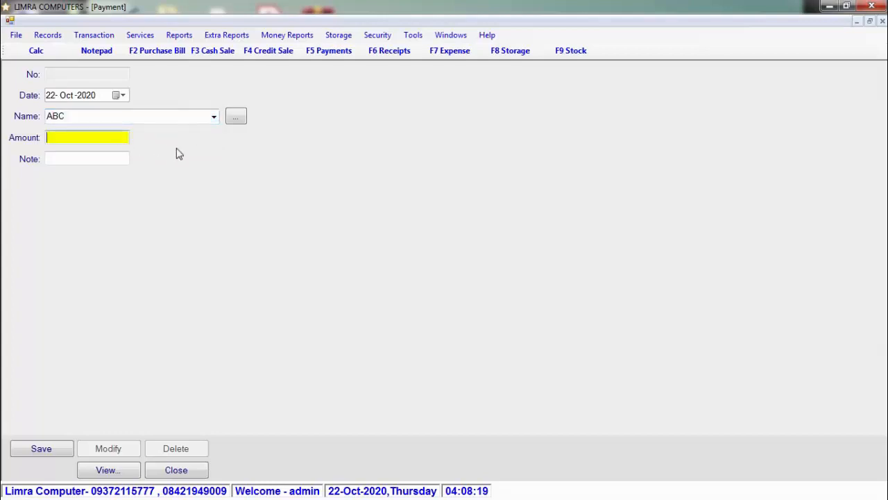
{"action": "type", "text": "5000"}
{"action": "left_click", "coordinate": [73, 161]}
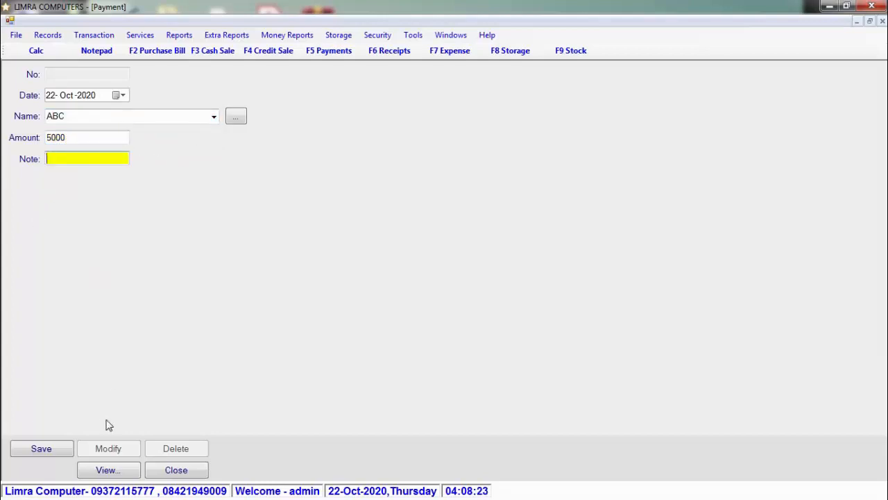
{"action": "left_click", "coordinate": [60, 450]}
{"action": "left_click", "coordinate": [455, 297]}
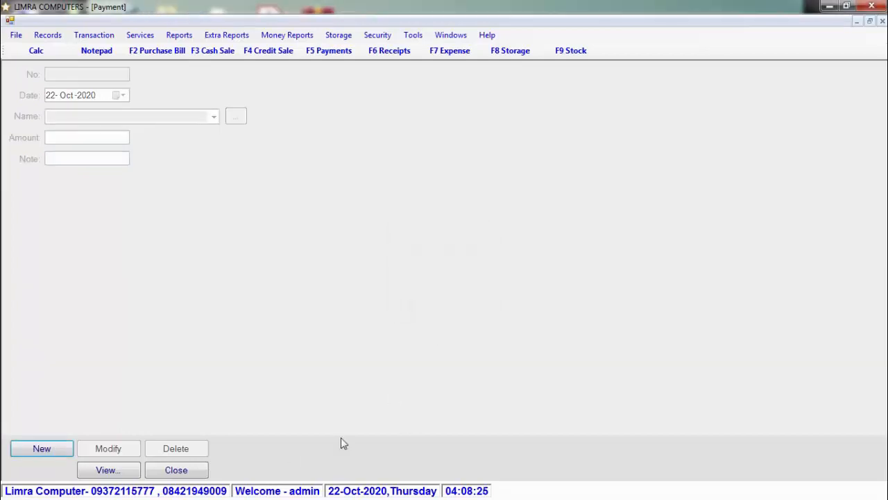
{"action": "left_click", "coordinate": [178, 474]}
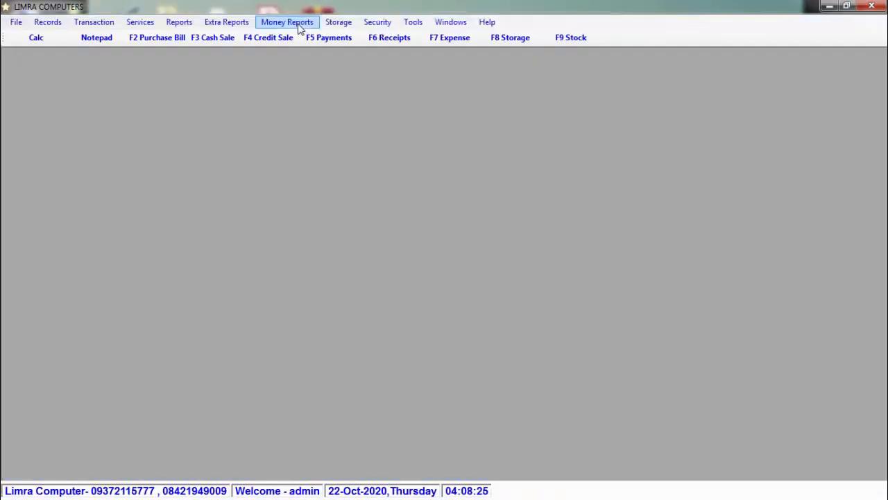
{"action": "left_click", "coordinate": [295, 25]}
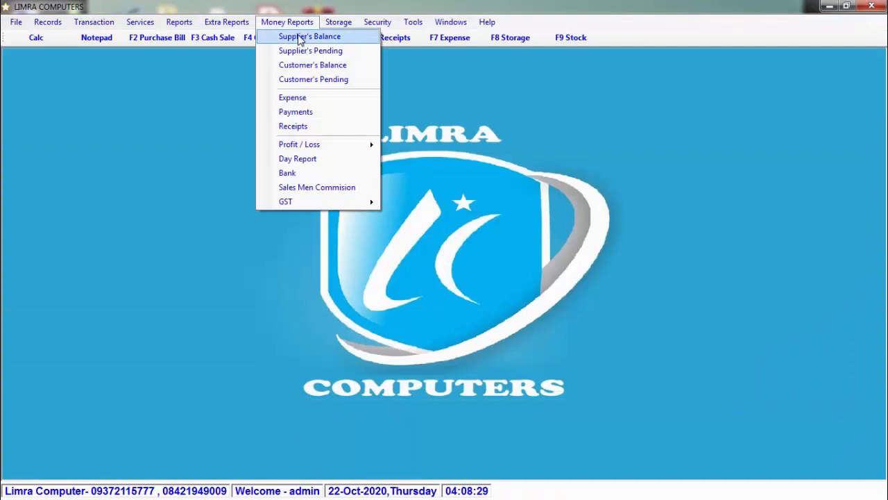
{"action": "left_click", "coordinate": [299, 36]}
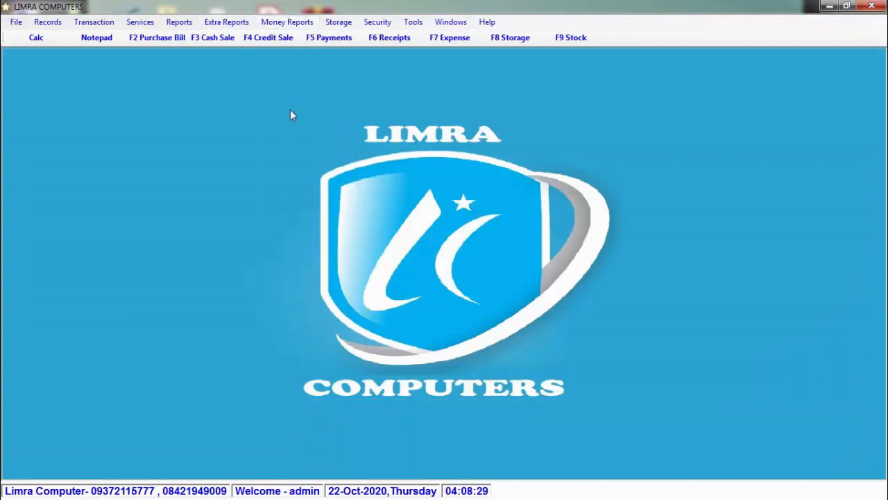
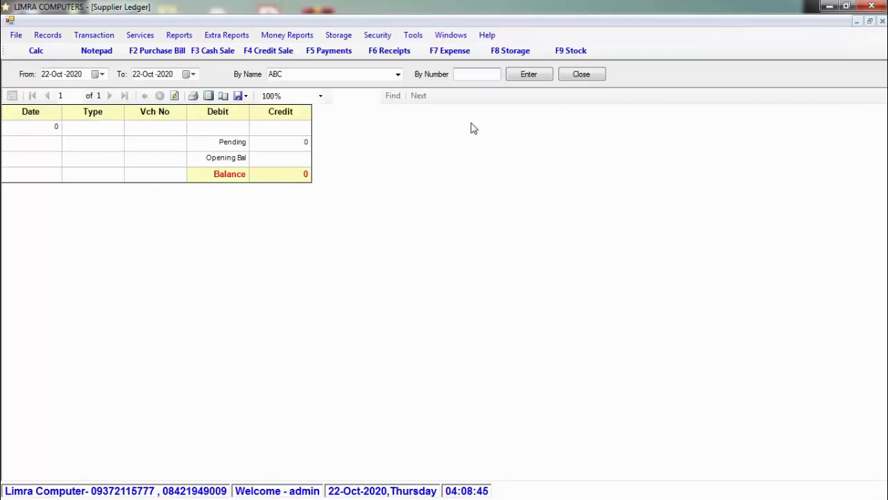
- Load supplier ABC's ledger (payment 5000, purchase 32832, balance 27832), then close it
{"action": "left_click", "coordinate": [398, 74]}
{"action": "left_click", "coordinate": [379, 84]}
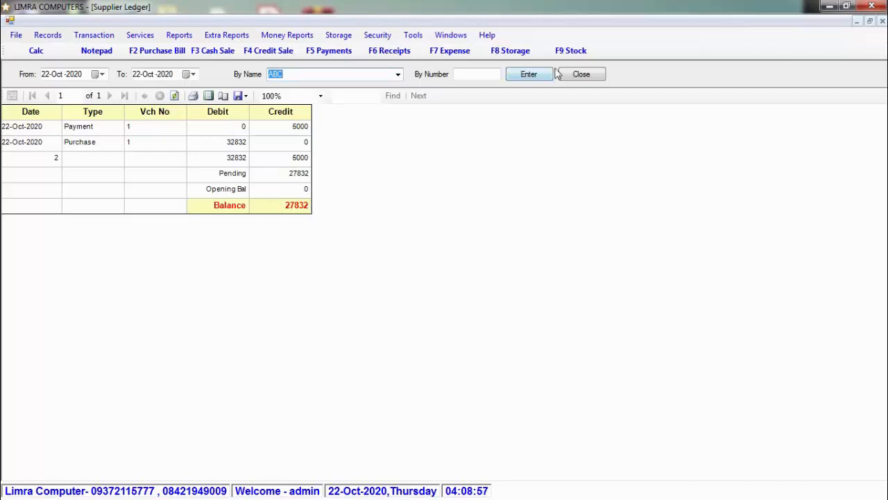
{"action": "left_click", "coordinate": [584, 75]}
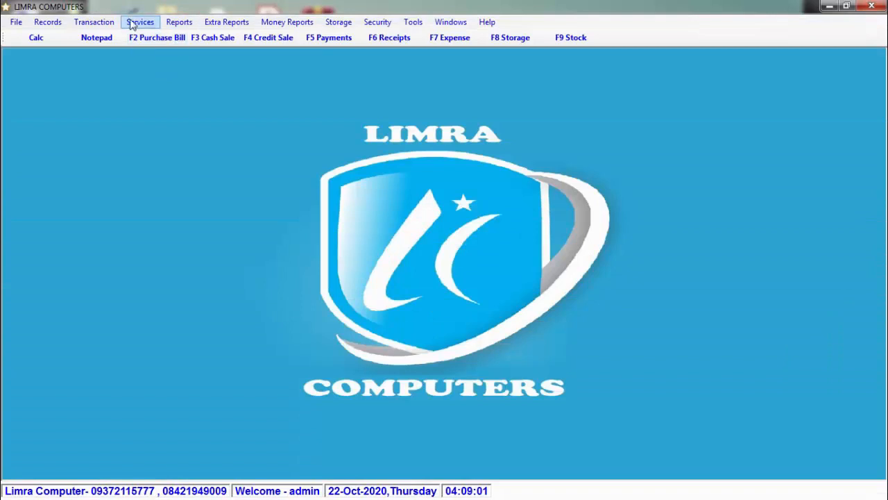
{"action": "left_click", "coordinate": [136, 22]}
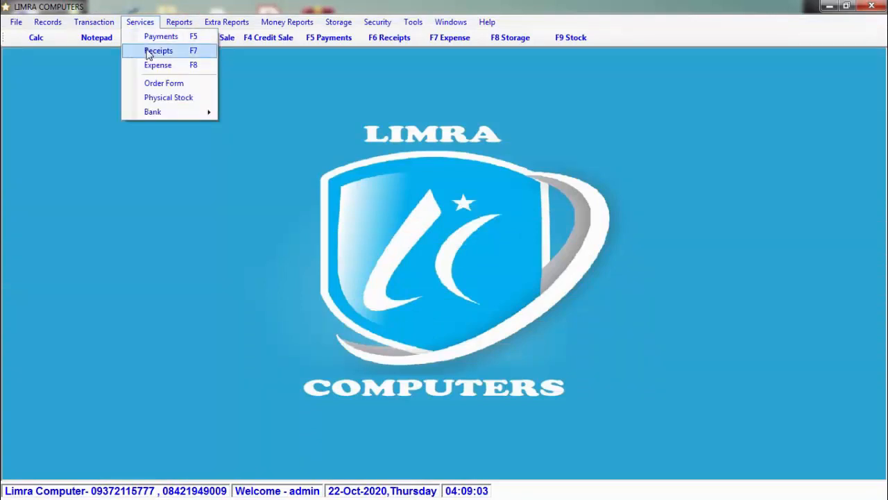
{"action": "left_click", "coordinate": [148, 52]}
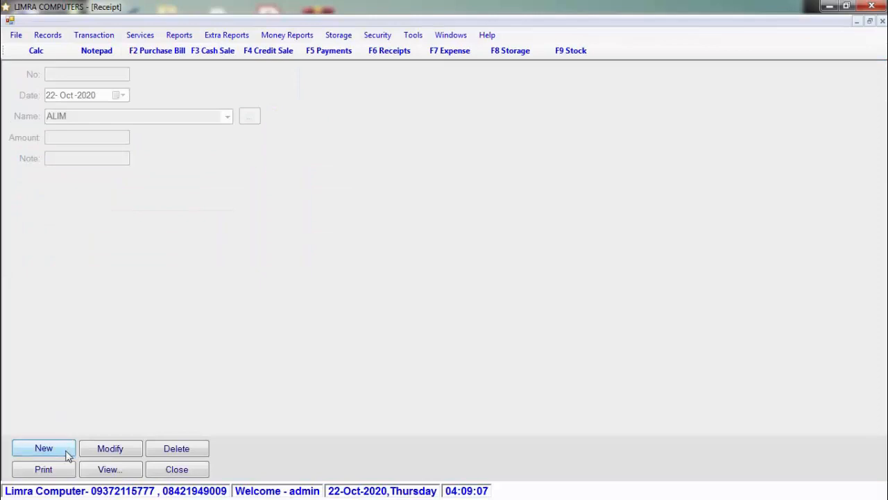
{"action": "left_click", "coordinate": [67, 455]}
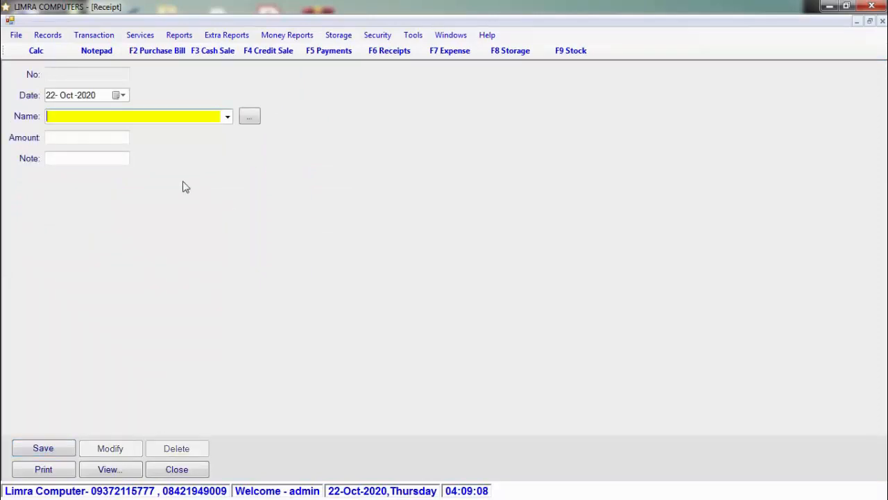
{"action": "left_click", "coordinate": [178, 469]}
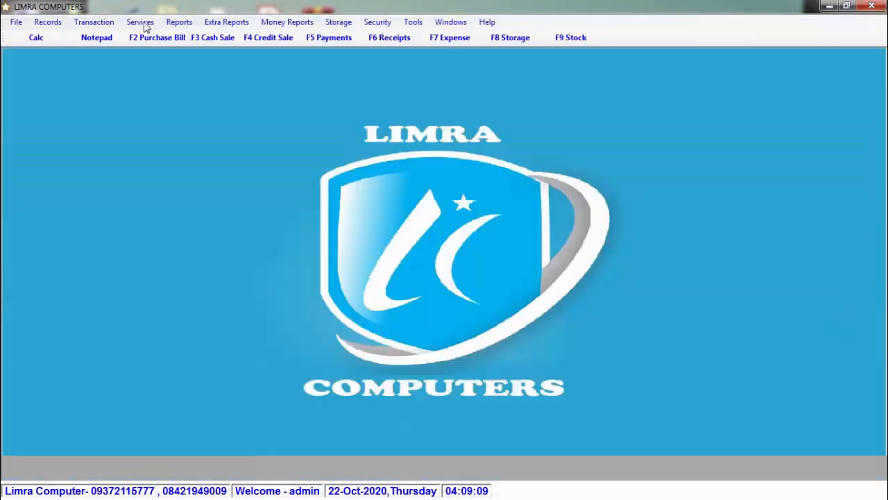
{"action": "left_click", "coordinate": [140, 21]}
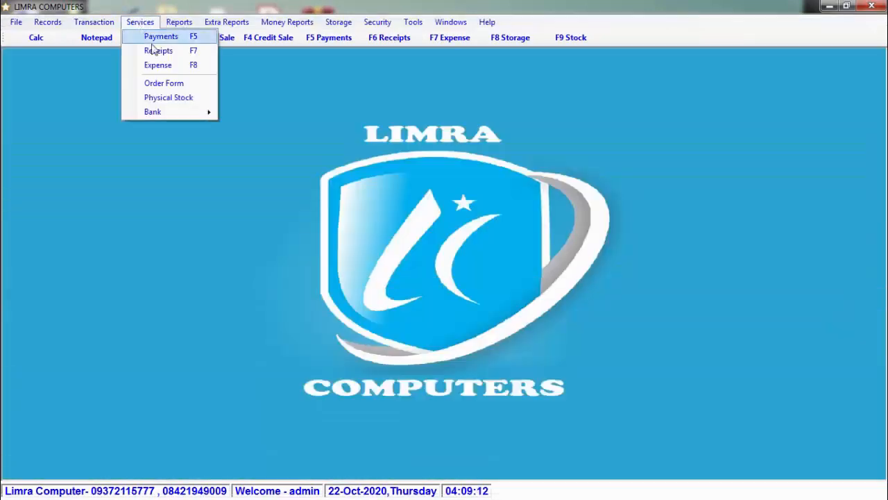
- Start a new expense and add LIGHT BILL and TEA as expense categories
{"action": "left_click", "coordinate": [192, 66]}
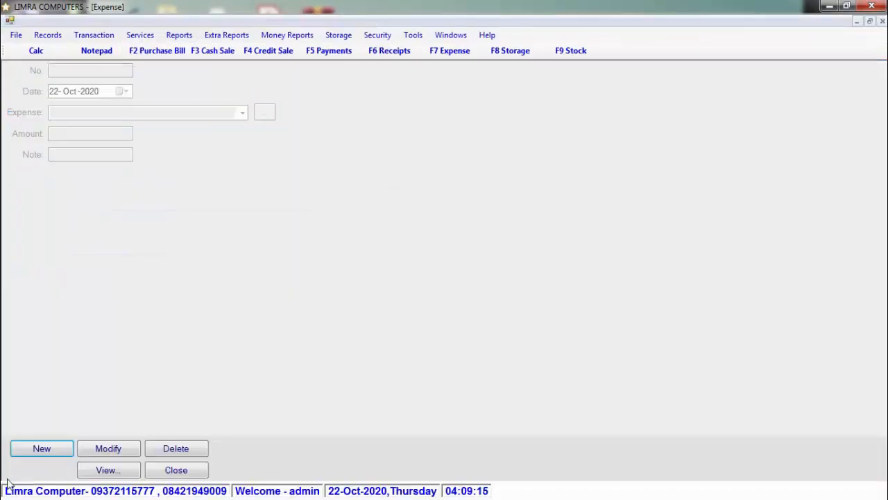
{"action": "left_click", "coordinate": [31, 450]}
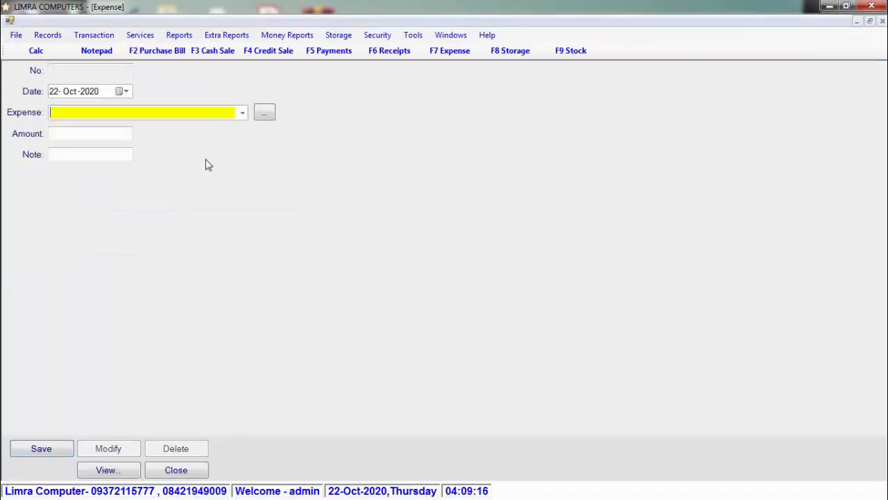
{"action": "left_click", "coordinate": [266, 114]}
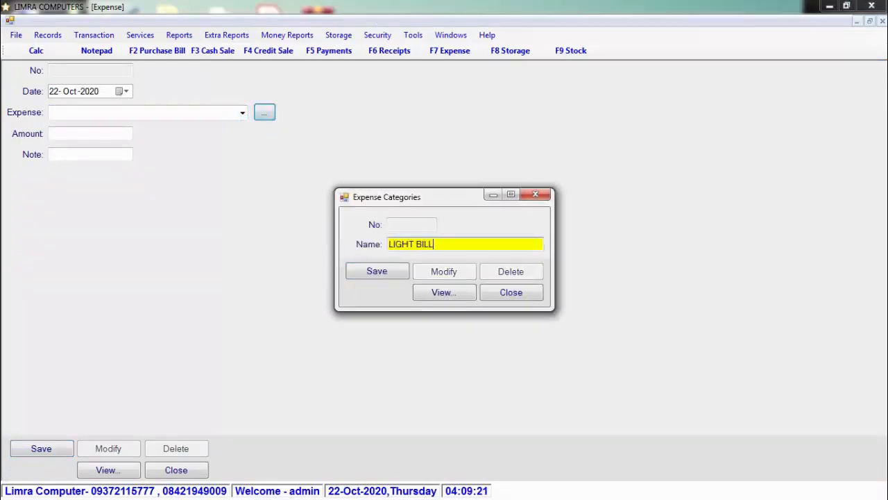
{"action": "key", "text": "Return"}
{"action": "type", "text": "TEA"}
{"action": "key", "text": "Return"}
{"action": "key", "text": "Escape"}
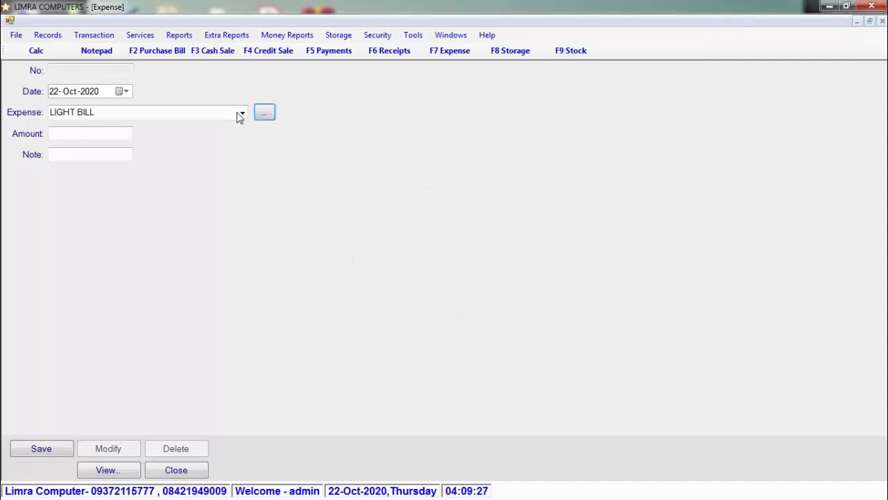
- Select LIGHT BILL as the expense category, then close the expense form without saving
{"action": "left_click", "coordinate": [237, 114]}
{"action": "left_click", "coordinate": [242, 114]}
{"action": "left_click", "coordinate": [234, 127]}
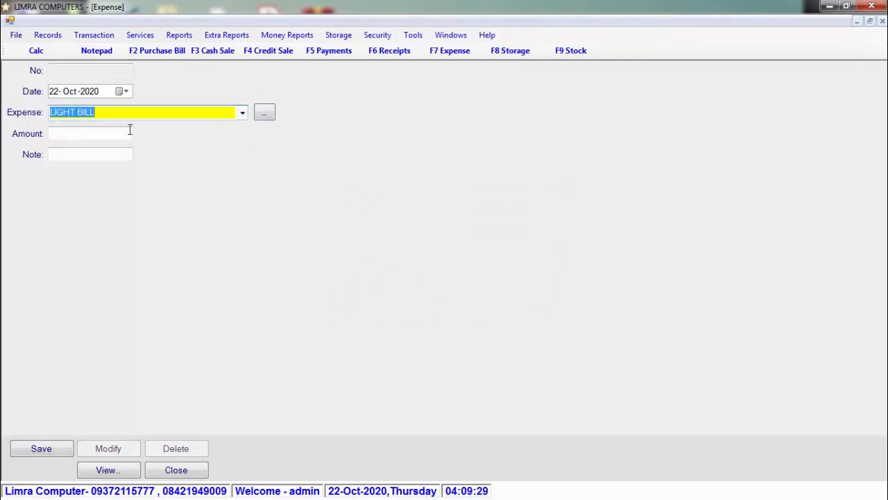
{"action": "left_click", "coordinate": [124, 137]}
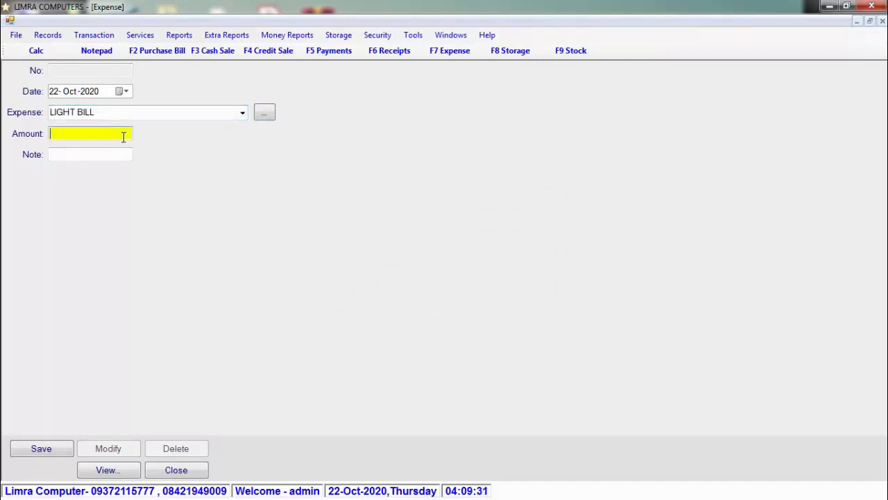
{"action": "left_click", "coordinate": [178, 471]}
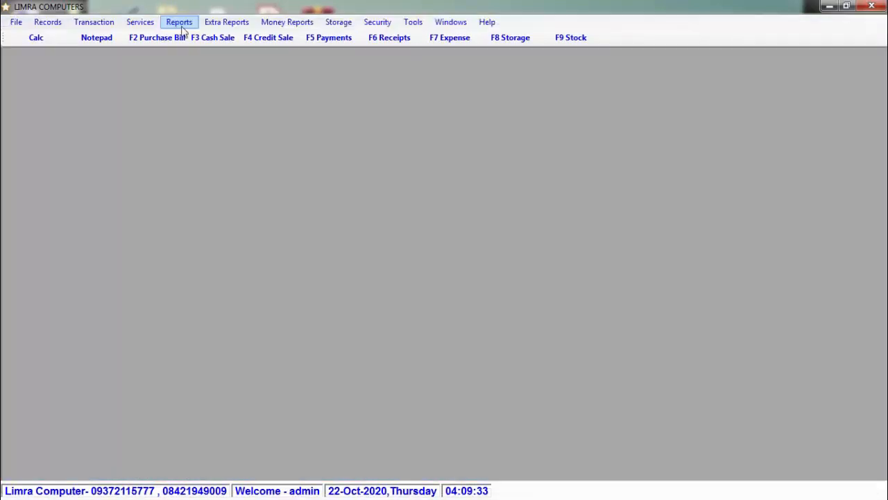
{"action": "left_click", "coordinate": [147, 21]}
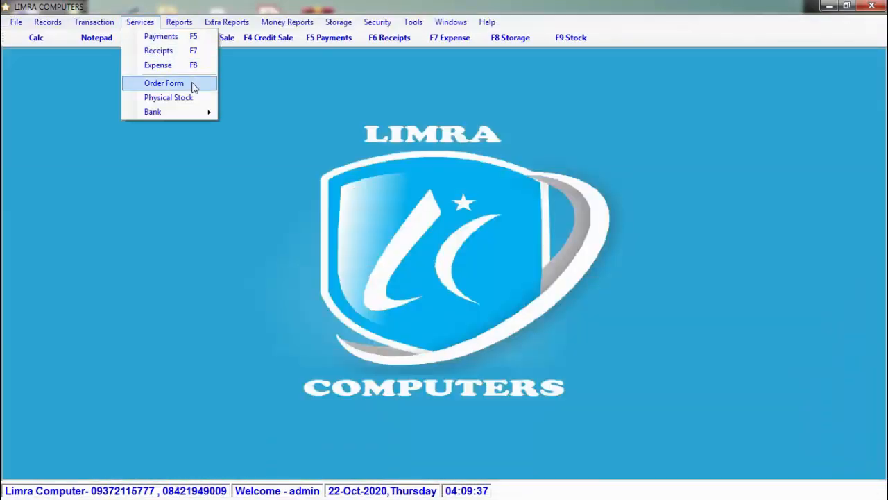
- Open the Purchase Report and check its start and end dates
{"action": "mouse_move", "coordinate": [204, 118]}
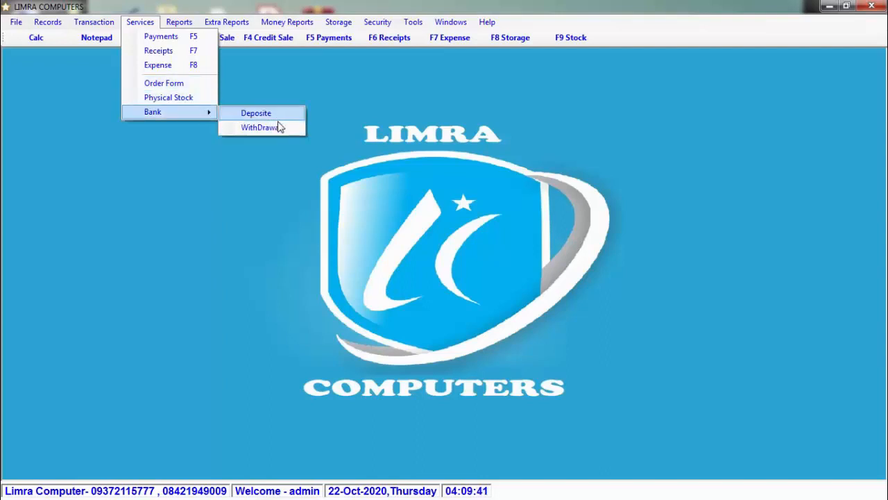
{"action": "left_click", "coordinate": [179, 23]}
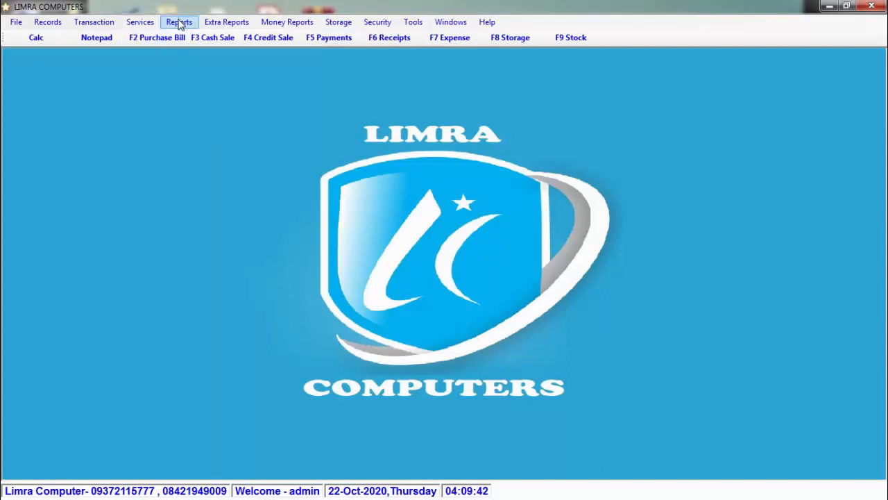
{"action": "left_click", "coordinate": [179, 22]}
{"action": "left_click", "coordinate": [174, 37]}
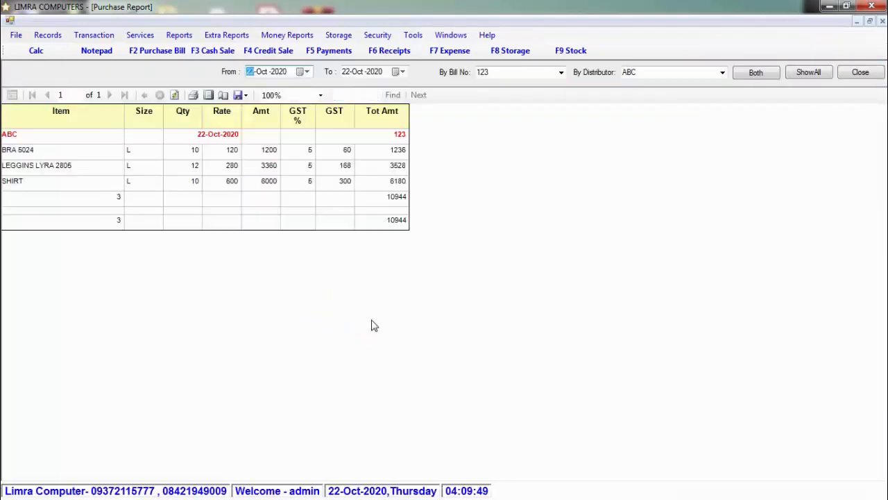
{"action": "left_click", "coordinate": [309, 72]}
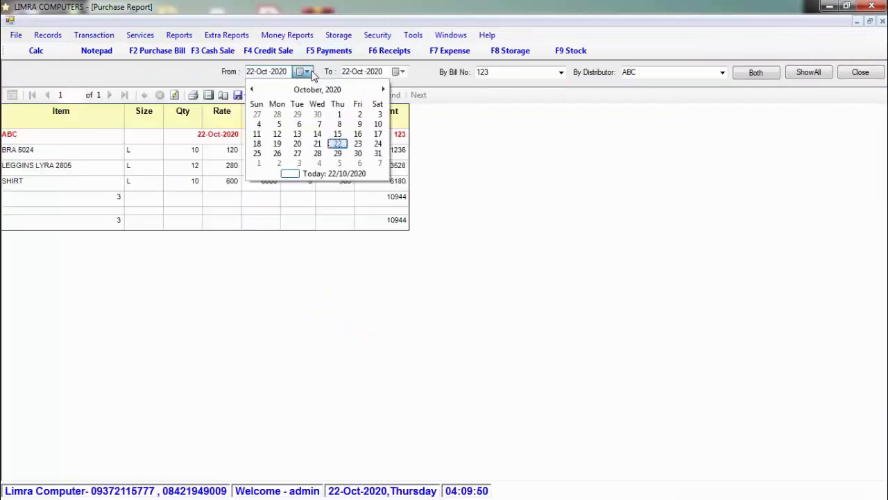
{"action": "left_click", "coordinate": [308, 72]}
{"action": "left_click", "coordinate": [402, 72]}
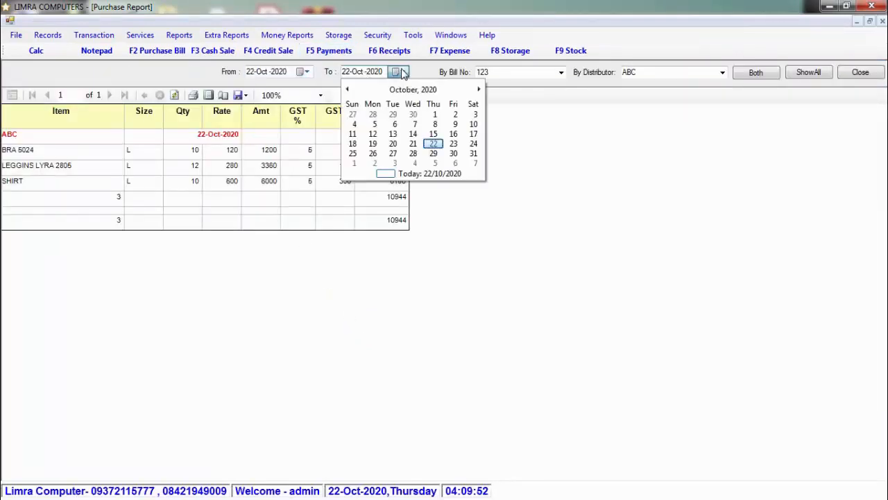
{"action": "left_click", "coordinate": [402, 73]}
{"action": "left_click", "coordinate": [308, 72]}
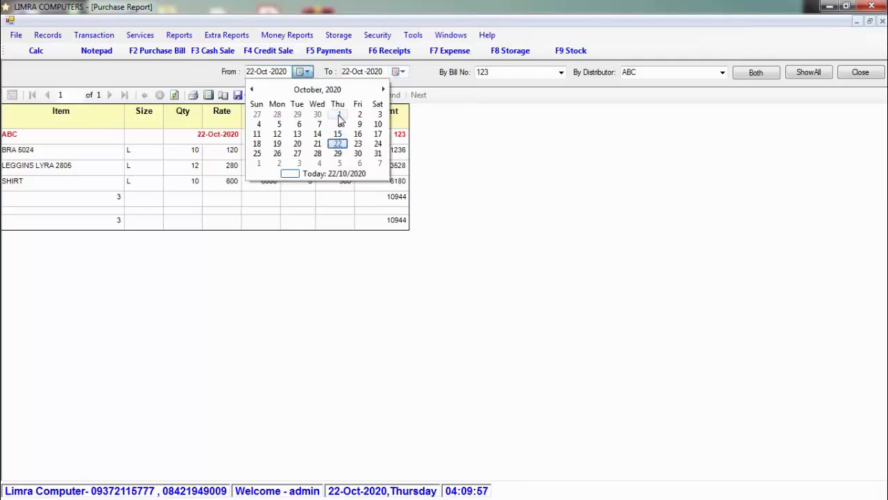
{"action": "left_click", "coordinate": [207, 71]}
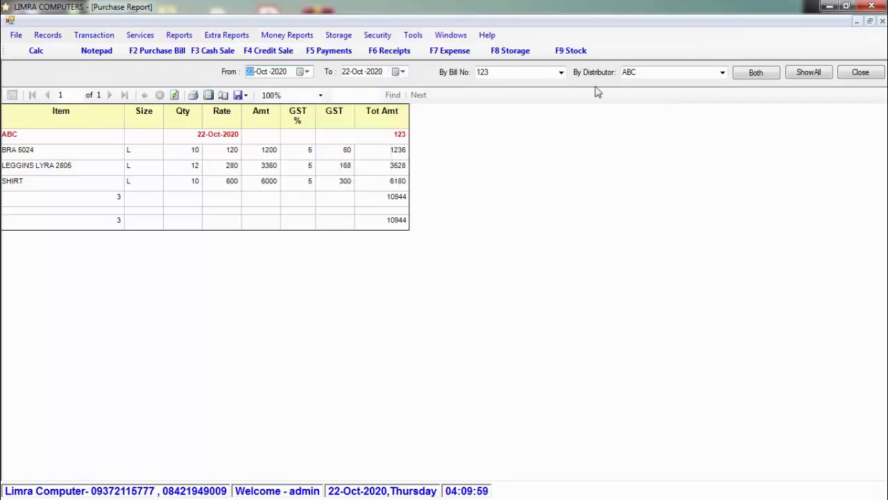
- Keep bill 123 and filter by SAKSHI COLLECTION, then back to ABC (total 10944)
{"action": "left_click", "coordinate": [561, 72]}
{"action": "left_click", "coordinate": [561, 73]}
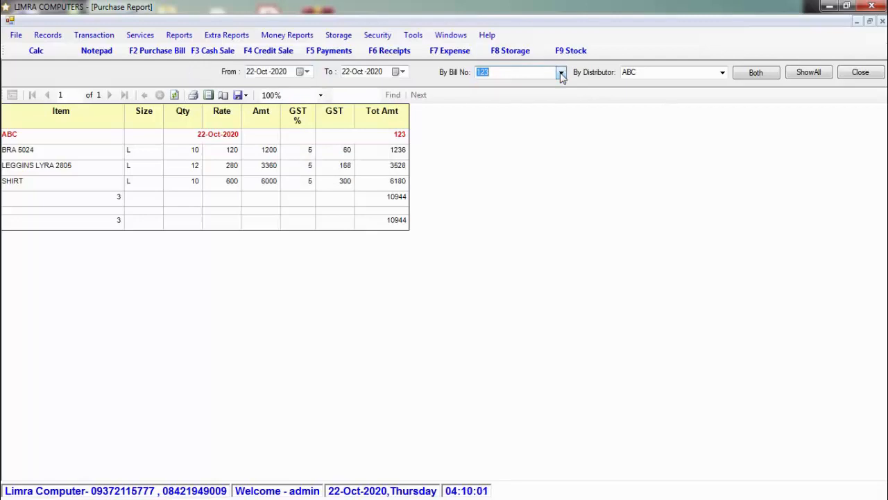
{"action": "left_click", "coordinate": [723, 73]}
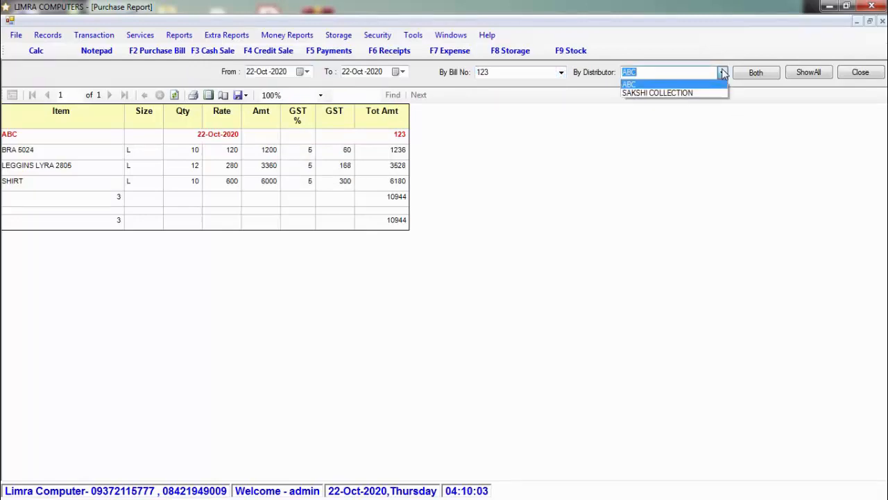
{"action": "left_click", "coordinate": [712, 94]}
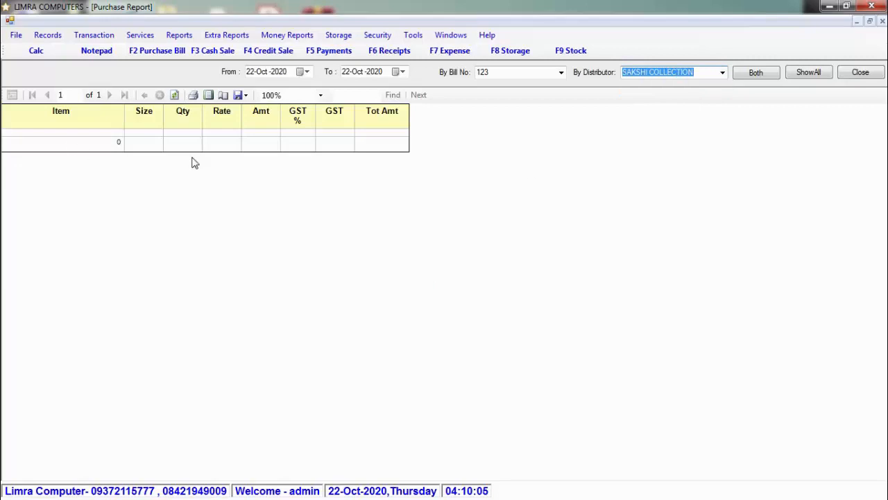
{"action": "left_click", "coordinate": [723, 73]}
{"action": "left_click", "coordinate": [660, 82]}
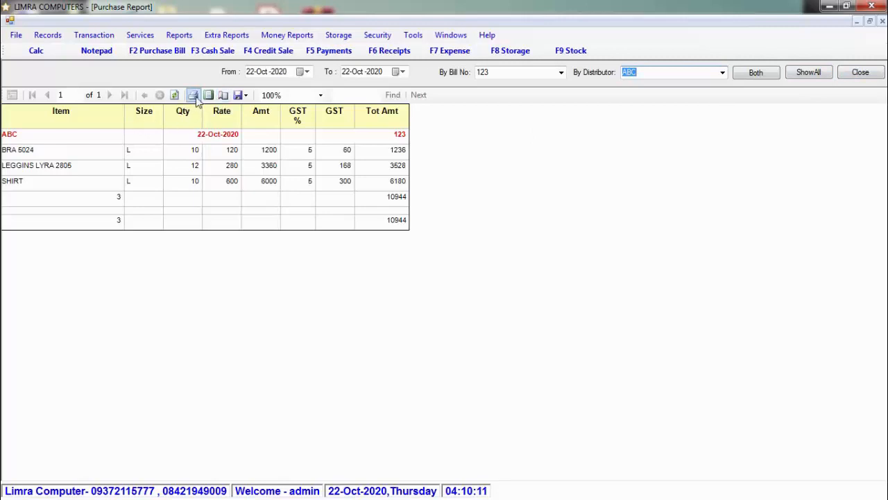
- Check the report's export formats, close it, and open the Day Wise Sale report
{"action": "left_click", "coordinate": [240, 95]}
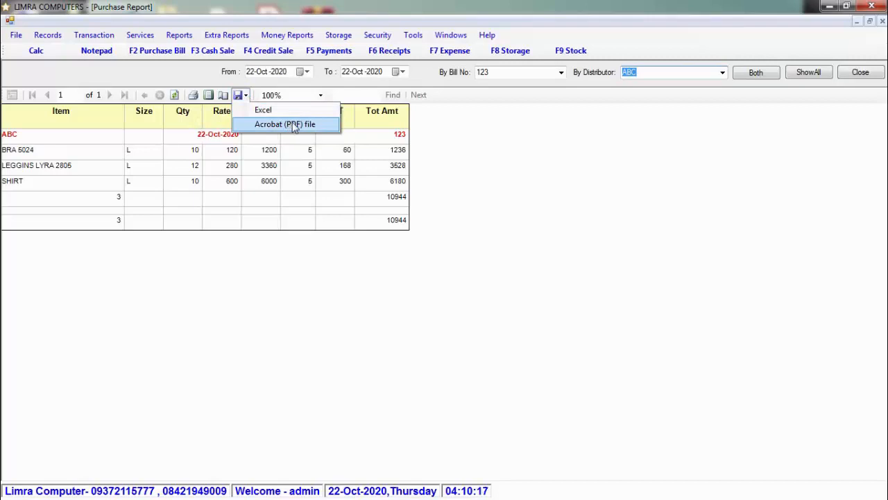
{"action": "left_click", "coordinate": [870, 71]}
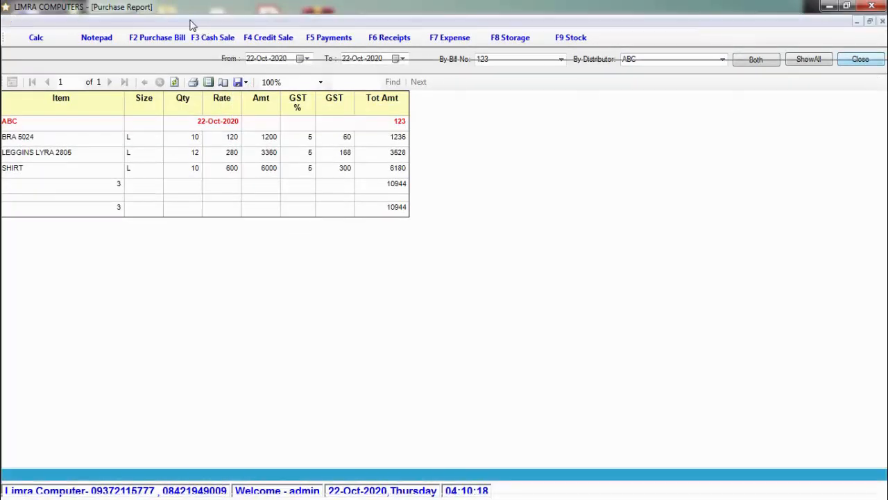
{"action": "left_click", "coordinate": [188, 22]}
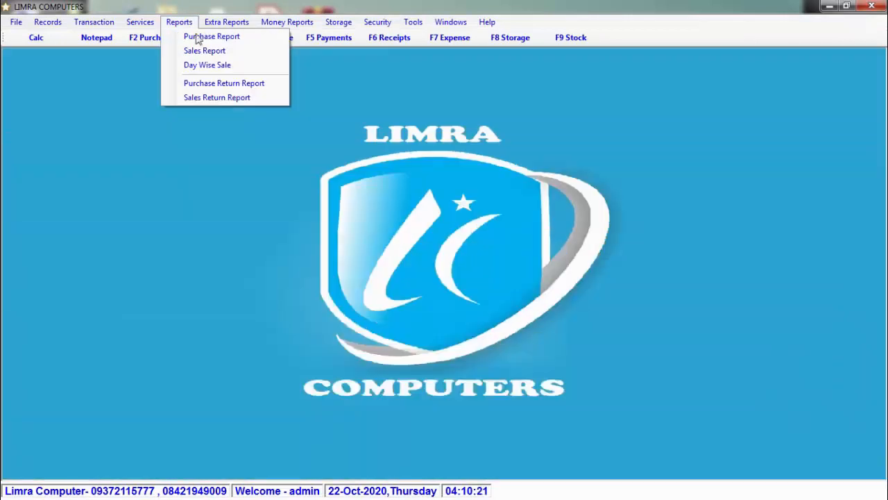
{"action": "left_click", "coordinate": [248, 66]}
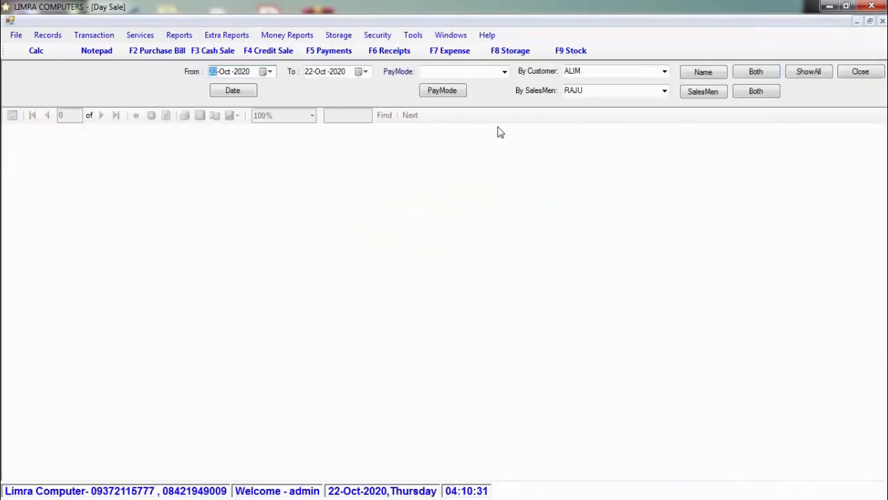
- Show all 22-Oct-2020 sales (bill 1, total 650), review the filters, and close the report
{"action": "left_click", "coordinate": [809, 74]}
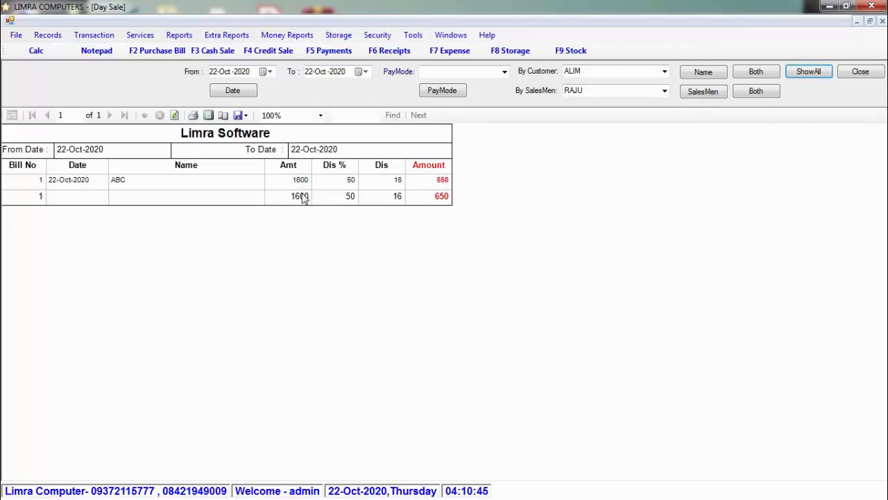
{"action": "left_click", "coordinate": [505, 72]}
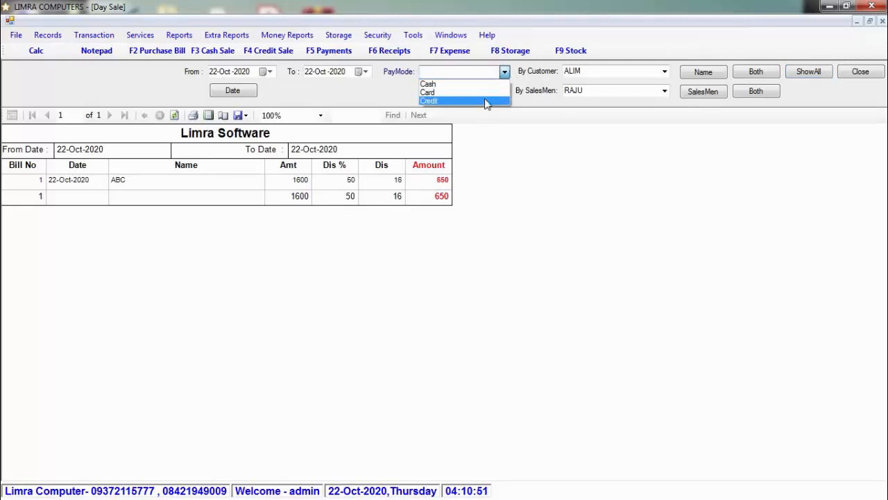
{"action": "left_click", "coordinate": [303, 94]}
{"action": "left_click", "coordinate": [274, 68]}
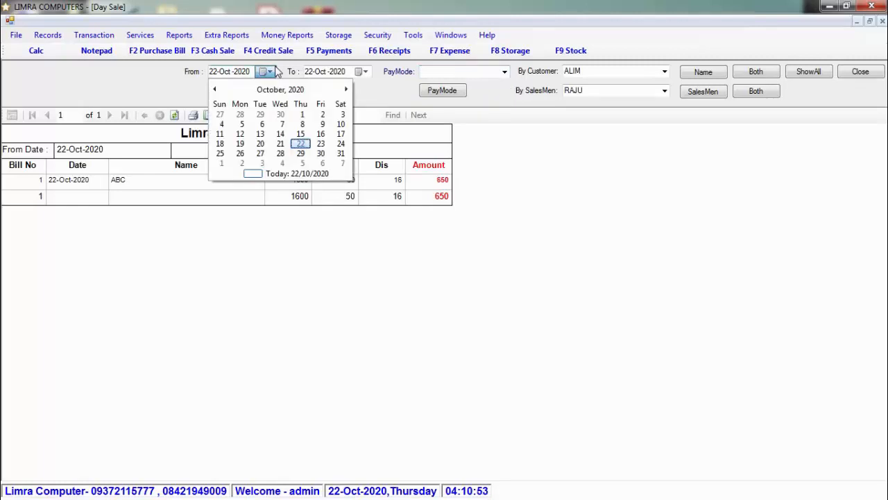
{"action": "left_click", "coordinate": [275, 68]}
{"action": "left_click", "coordinate": [665, 72]}
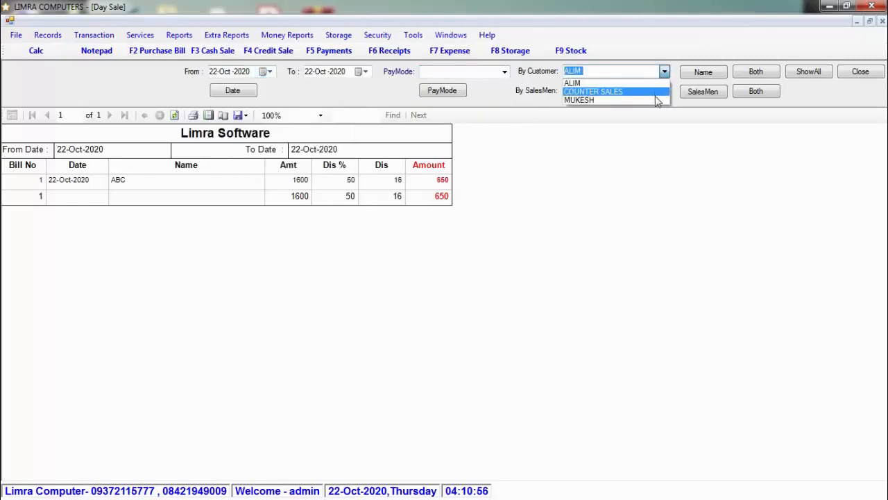
{"action": "left_click", "coordinate": [497, 90]}
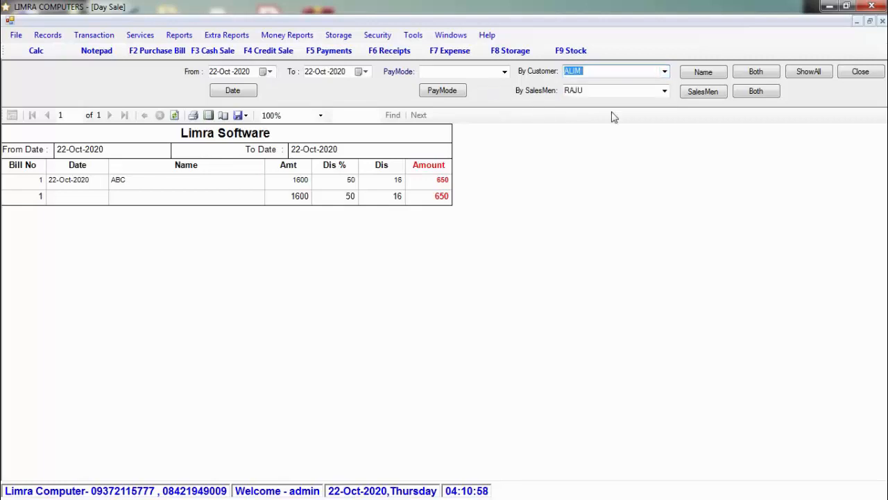
{"action": "left_click", "coordinate": [664, 91]}
{"action": "left_click", "coordinate": [665, 93]}
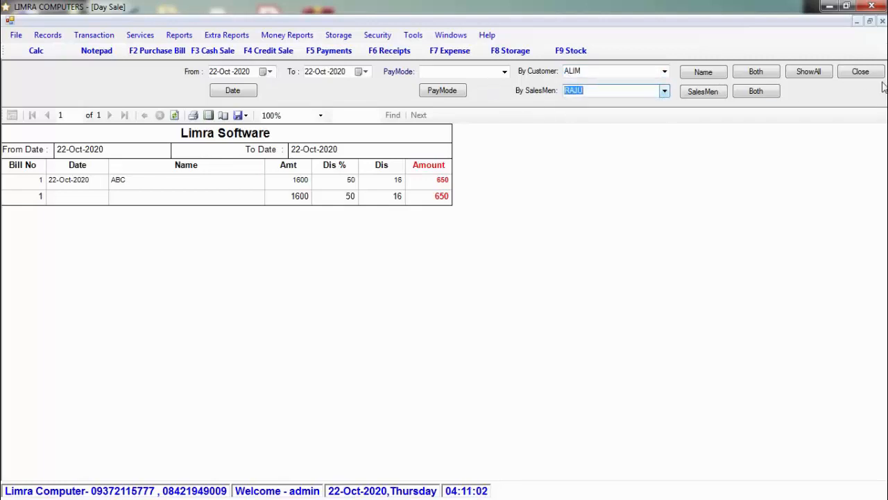
{"action": "left_click", "coordinate": [861, 72]}
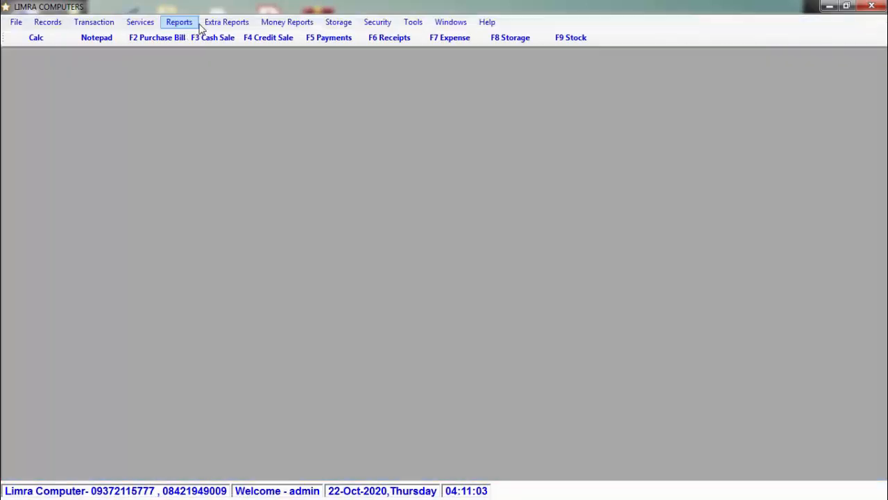
- Reveal the Extra Reports > Stock submenu with Stock, Stock Details and Stock Type
{"action": "left_click", "coordinate": [202, 24]}
{"action": "mouse_move", "coordinate": [188, 26]}
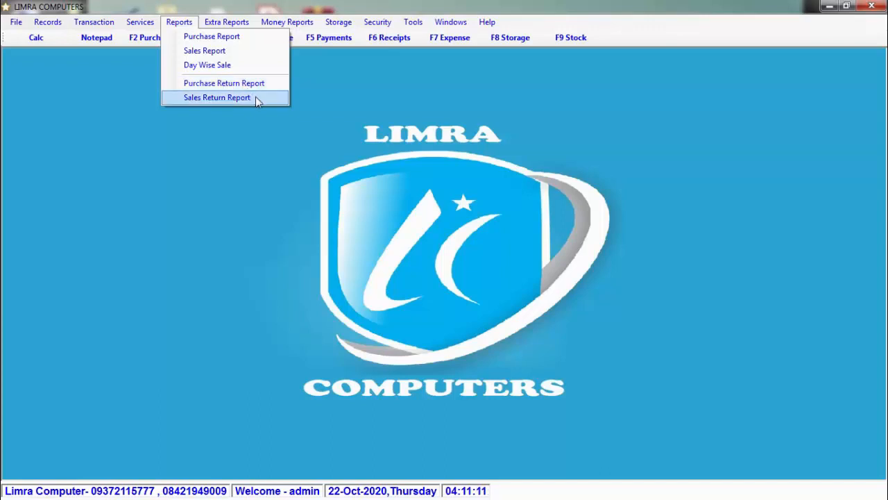
{"action": "mouse_move", "coordinate": [233, 23]}
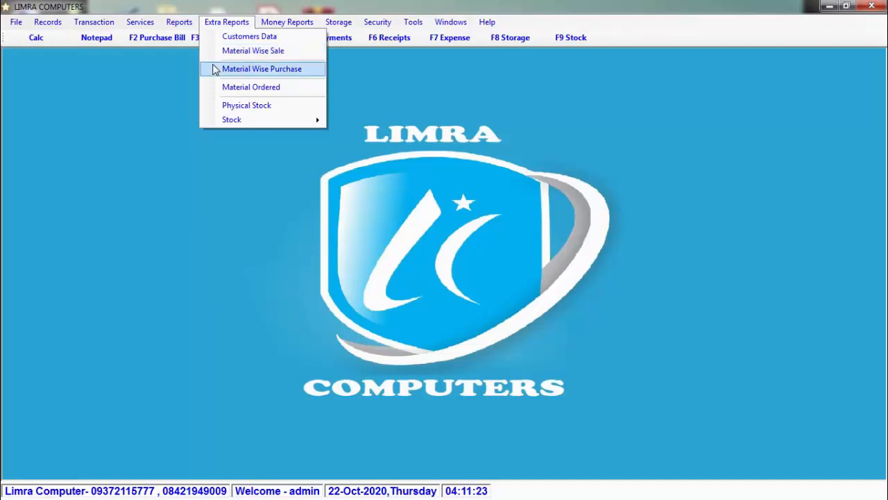
- Filter the Stock report to item BRA 5024 (10 in stock, 1200), then close it
{"action": "mouse_move", "coordinate": [233, 123]}
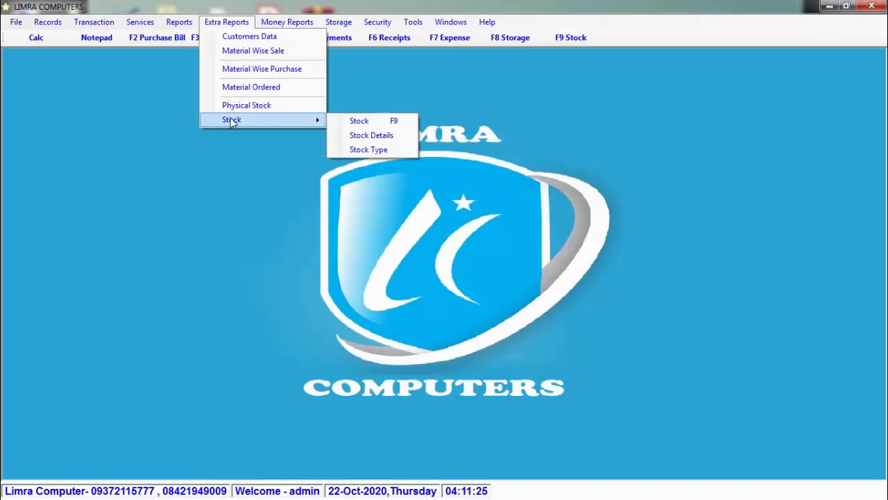
{"action": "left_click", "coordinate": [364, 129]}
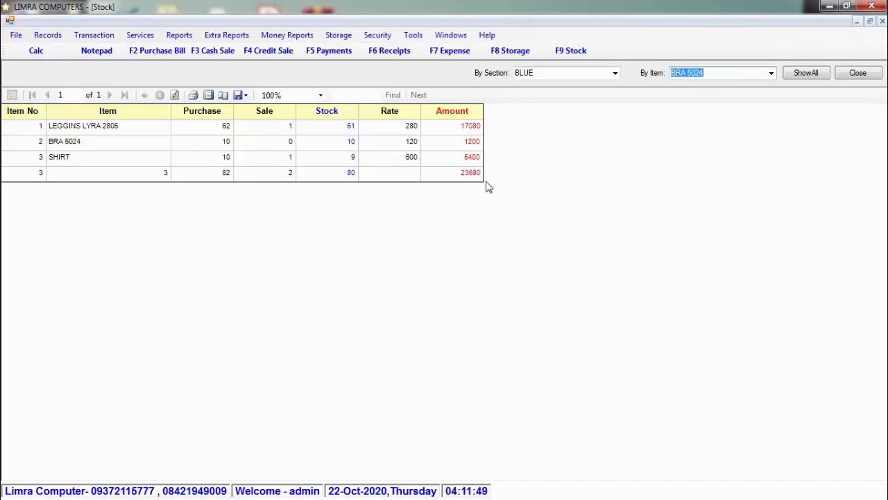
{"action": "left_click", "coordinate": [771, 73]}
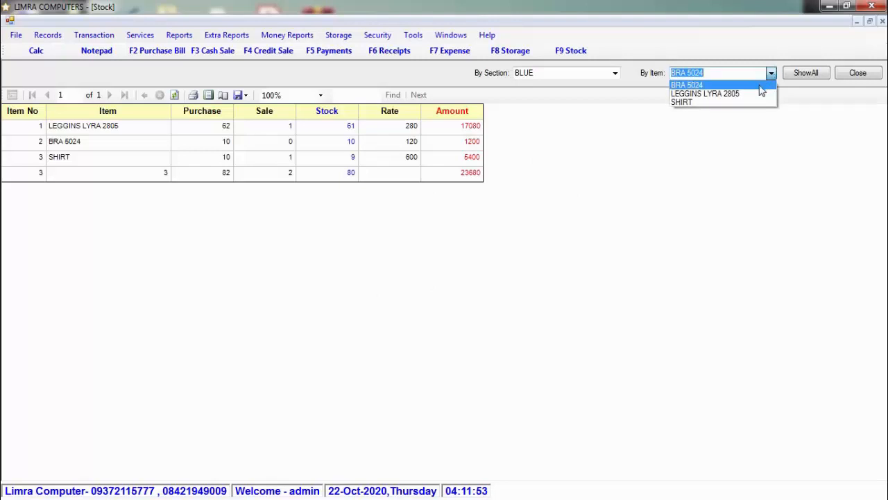
{"action": "left_click", "coordinate": [760, 85]}
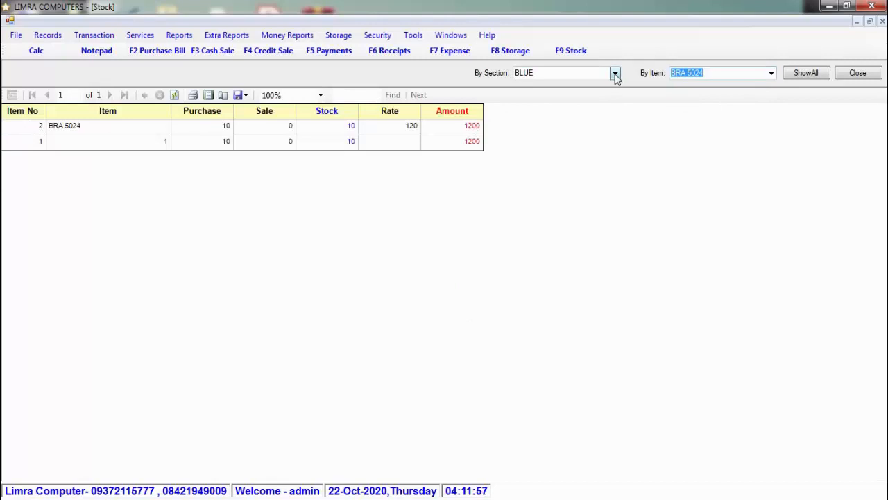
{"action": "left_click", "coordinate": [858, 73]}
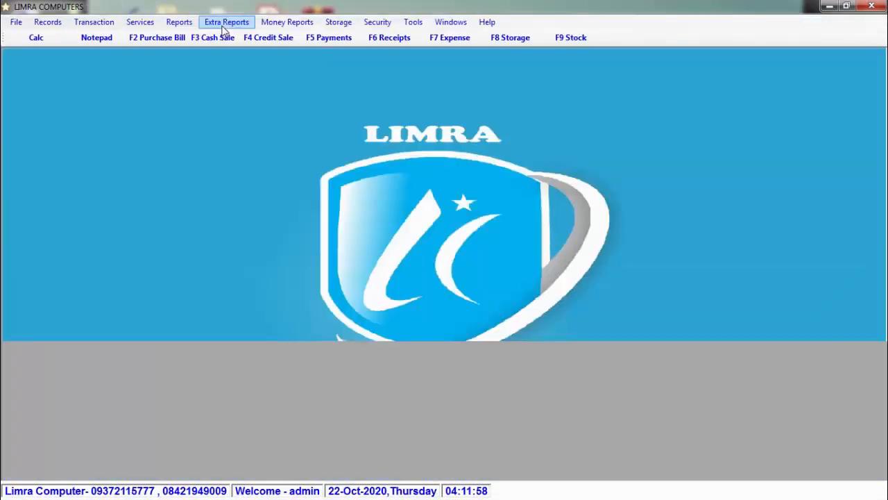
- Open Stock Details, review purchases 82, sales 2 and stock 80, then close it
{"action": "left_click", "coordinate": [226, 21]}
{"action": "mouse_move", "coordinate": [282, 122]}
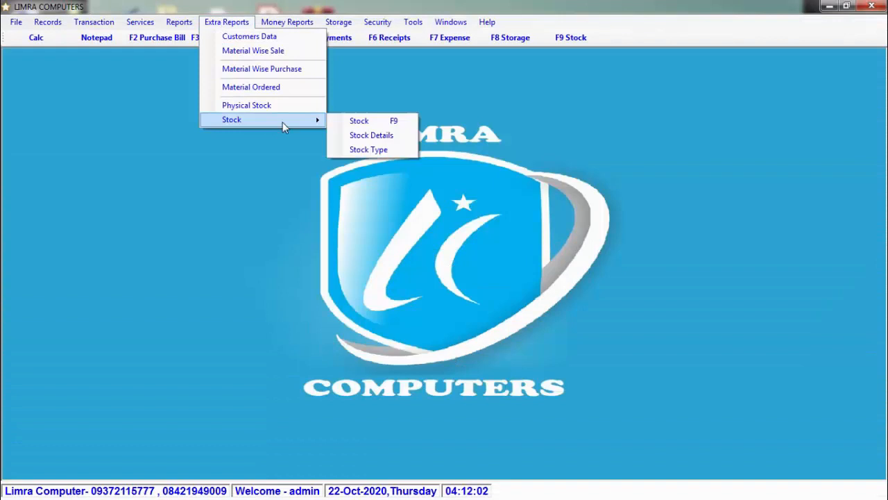
{"action": "left_click", "coordinate": [410, 142]}
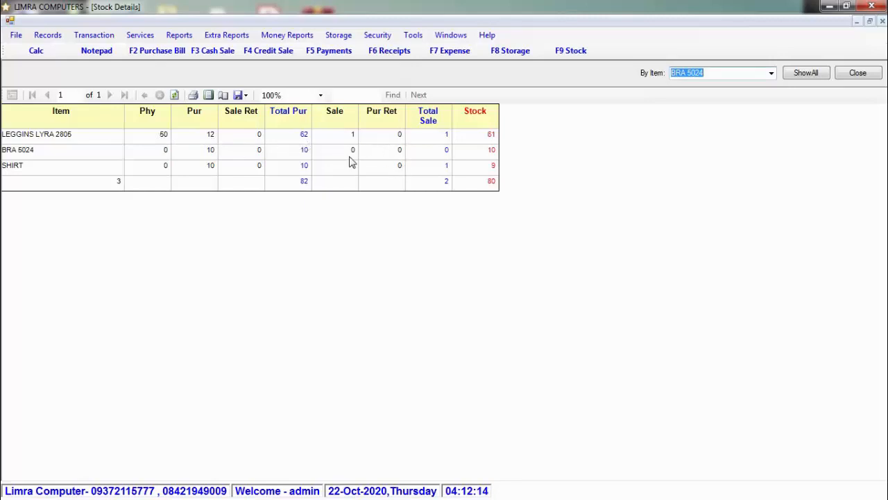
{"action": "left_click", "coordinate": [864, 78]}
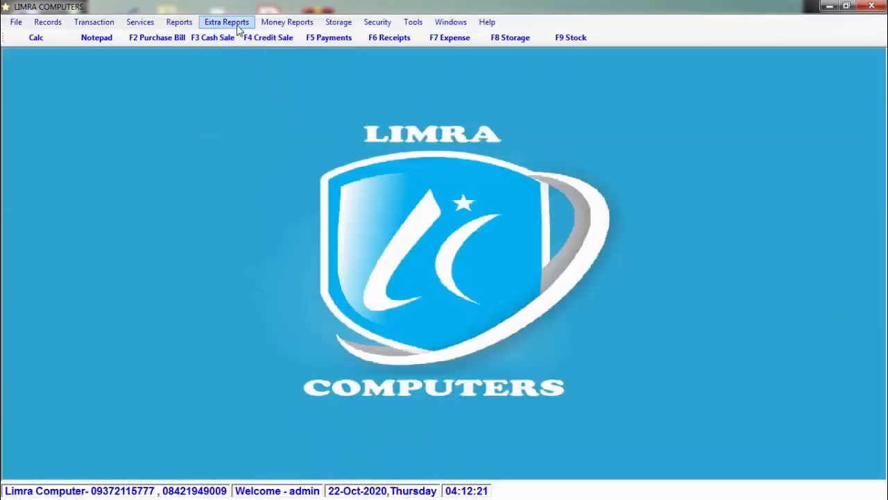
- Filter the Stock Type report to LEGGINS, then BRA (BRA 5024, stock 10), and close it
{"action": "left_click", "coordinate": [238, 29]}
{"action": "mouse_move", "coordinate": [306, 127]}
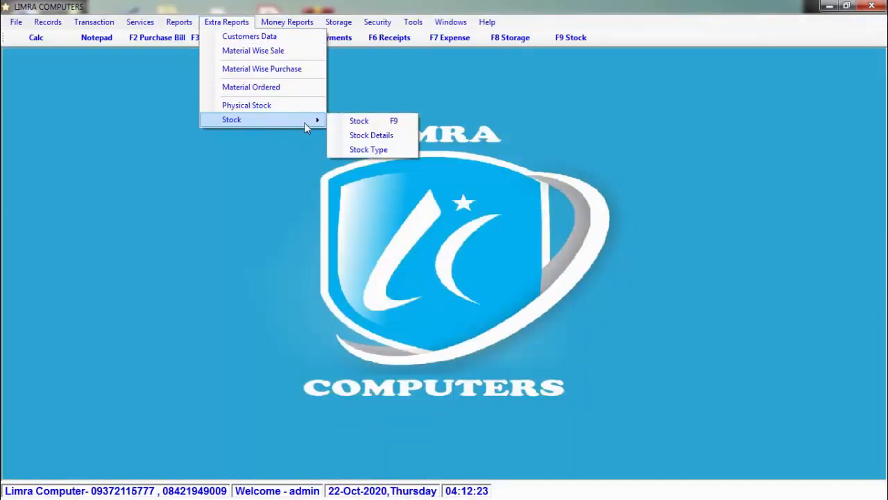
{"action": "left_click", "coordinate": [388, 152]}
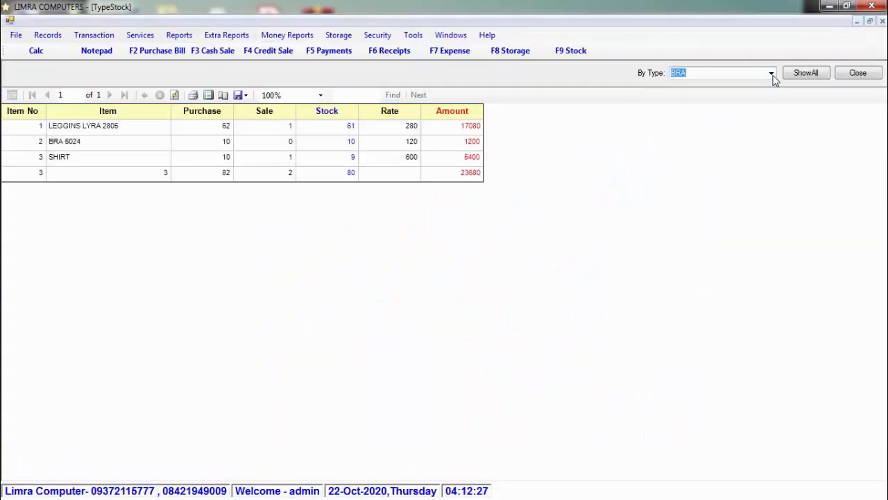
{"action": "left_click", "coordinate": [771, 74]}
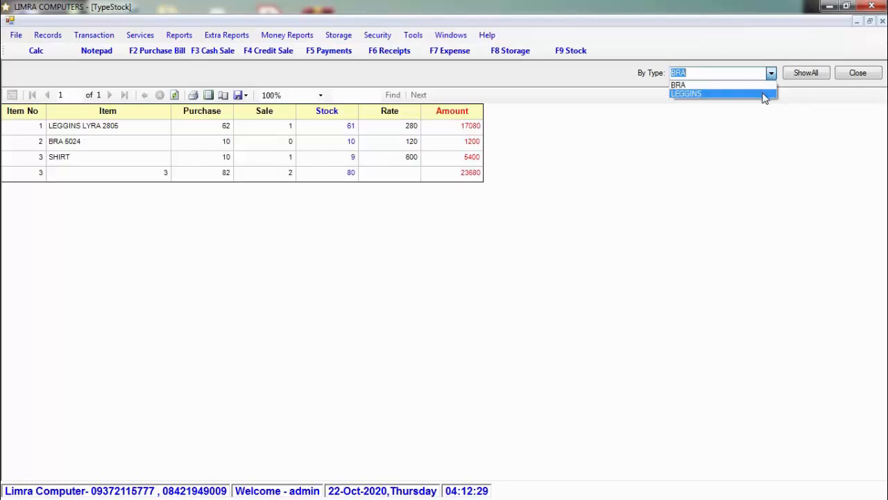
{"action": "left_click", "coordinate": [763, 94]}
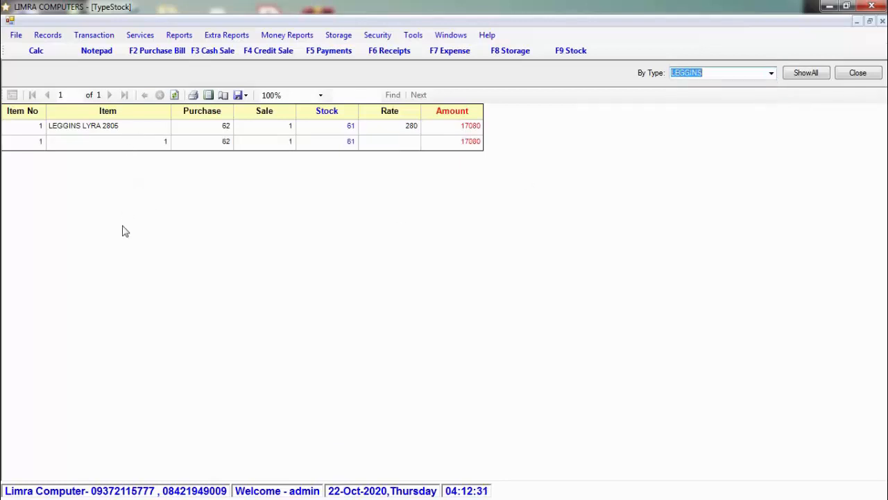
{"action": "left_click", "coordinate": [771, 73]}
{"action": "left_click", "coordinate": [757, 84]}
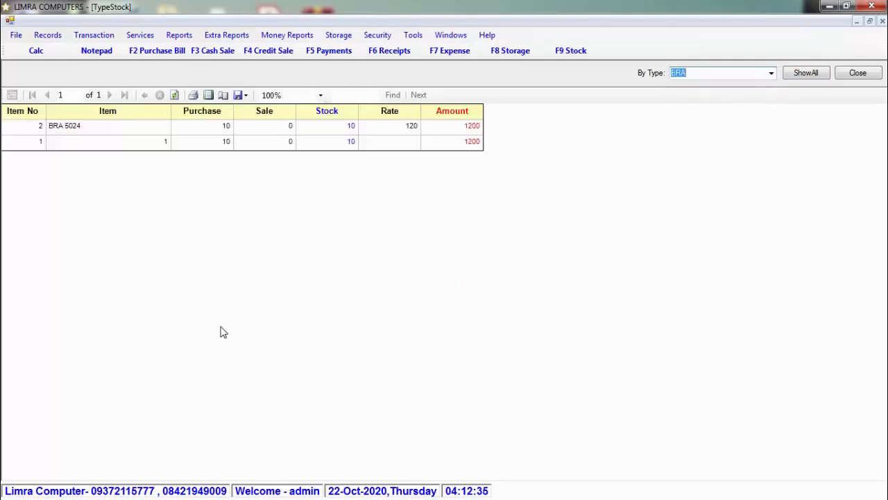
{"action": "left_click", "coordinate": [860, 70]}
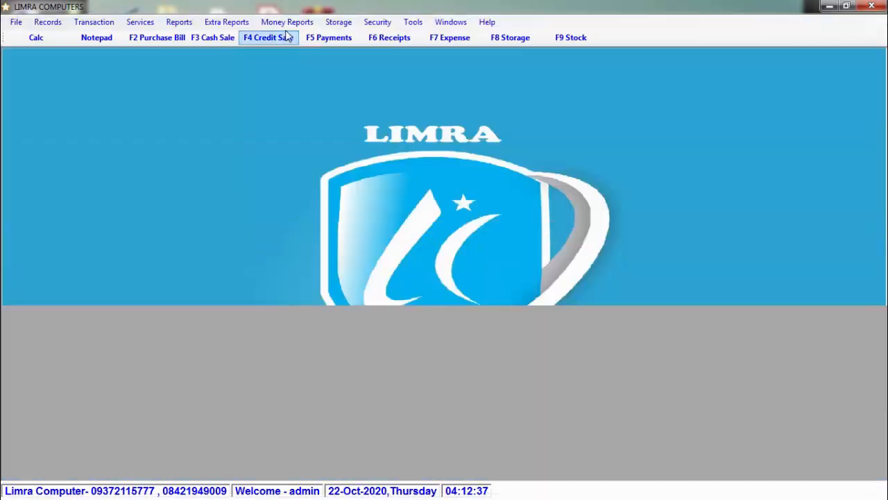
{"action": "left_click", "coordinate": [290, 23]}
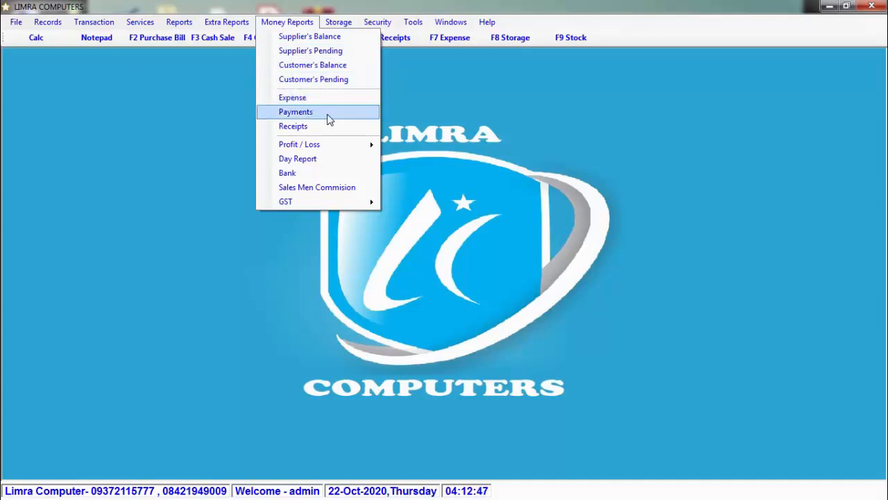
{"action": "mouse_move", "coordinate": [359, 148]}
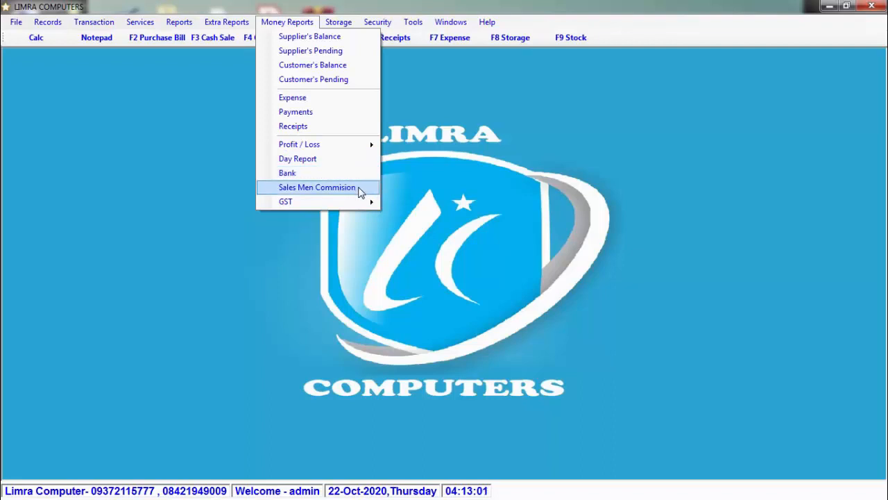
{"action": "mouse_move", "coordinate": [368, 208]}
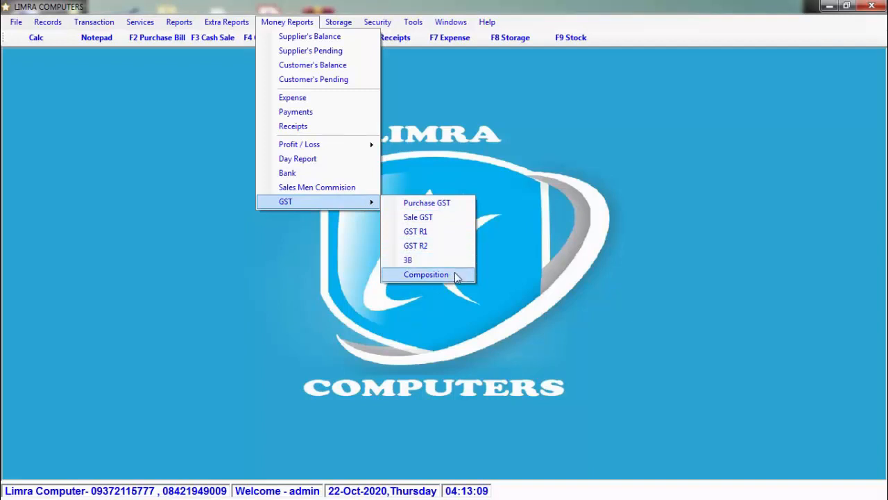
{"action": "left_click", "coordinate": [338, 22]}
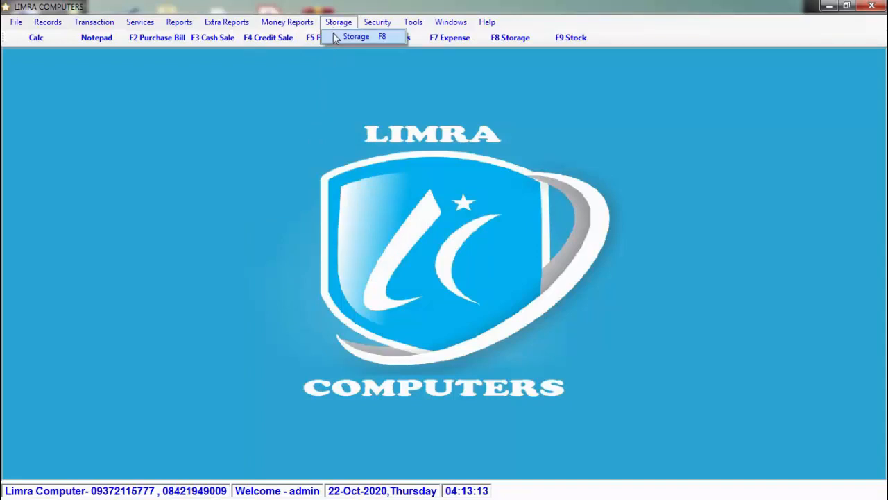
{"action": "mouse_move", "coordinate": [384, 25]}
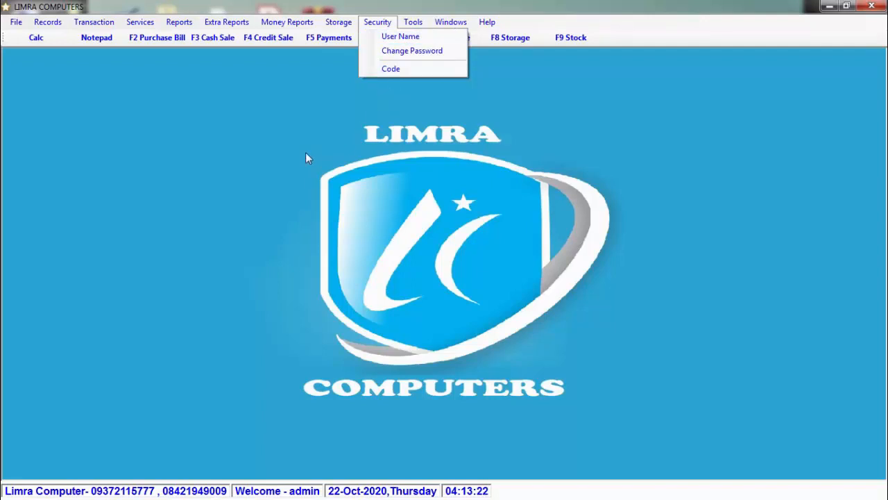
{"action": "left_click", "coordinate": [220, 165]}
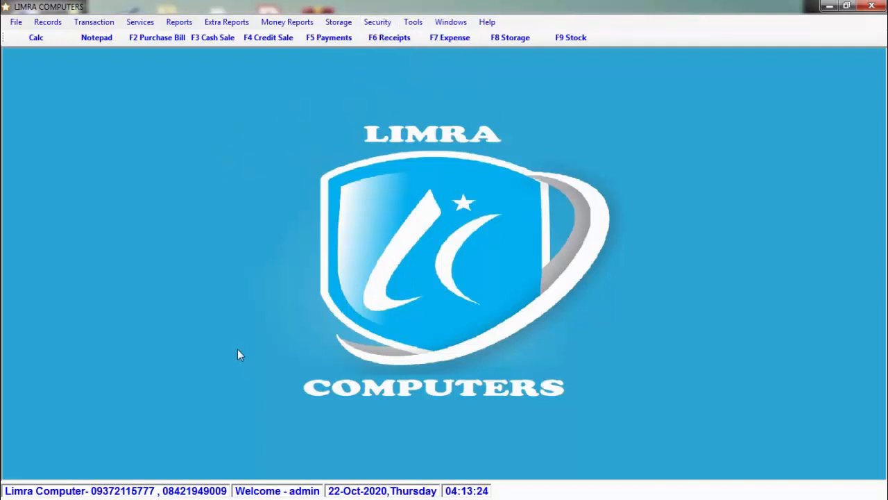